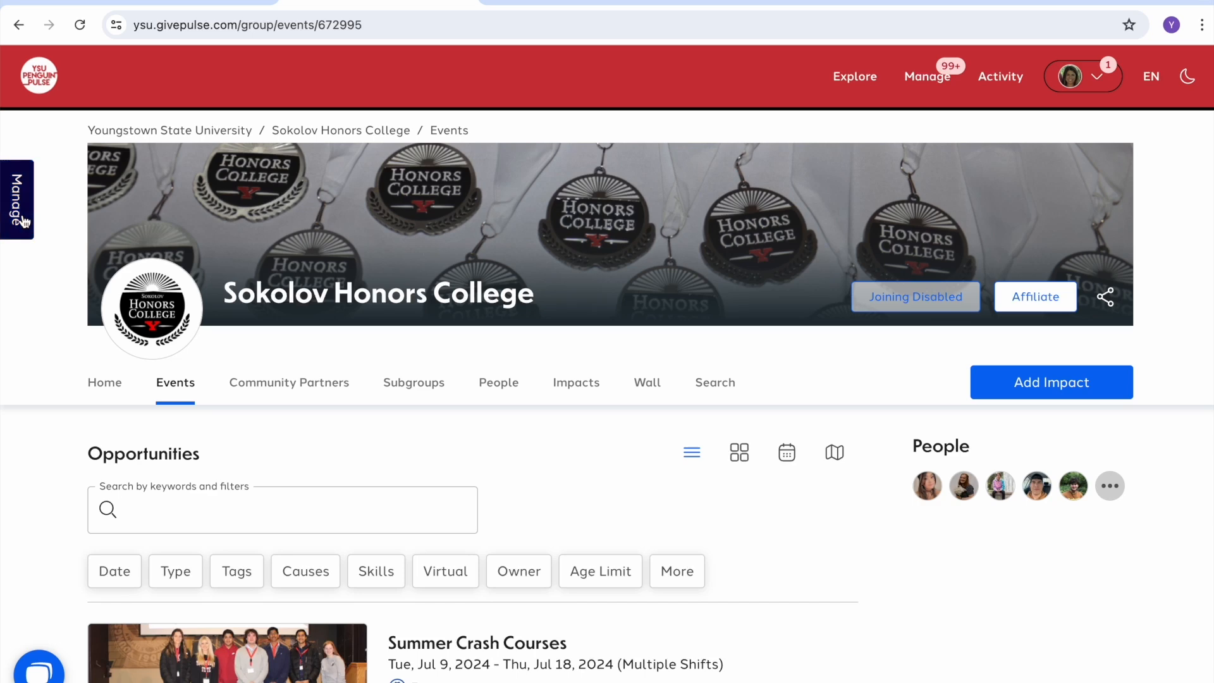
Step: Go to the Sokolov Honors College dashboard and start a new event via Events > Add Event
{"action": "left_click", "coordinate": [24, 221]}
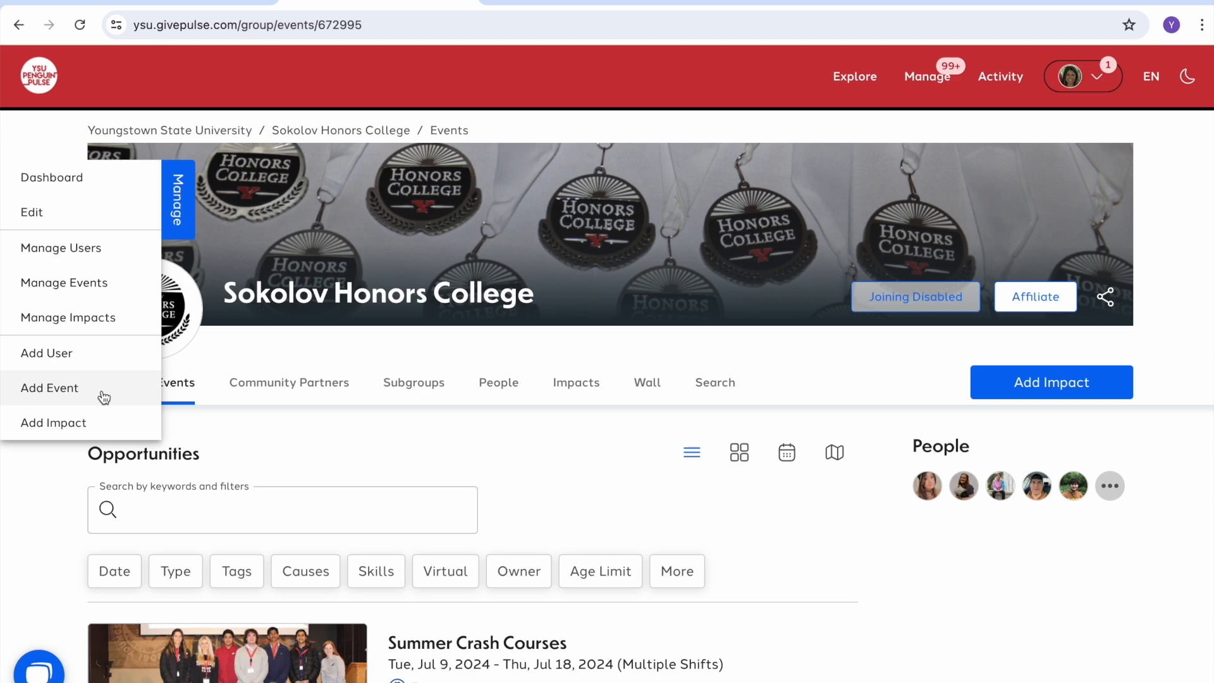
{"action": "left_click", "coordinate": [74, 181]}
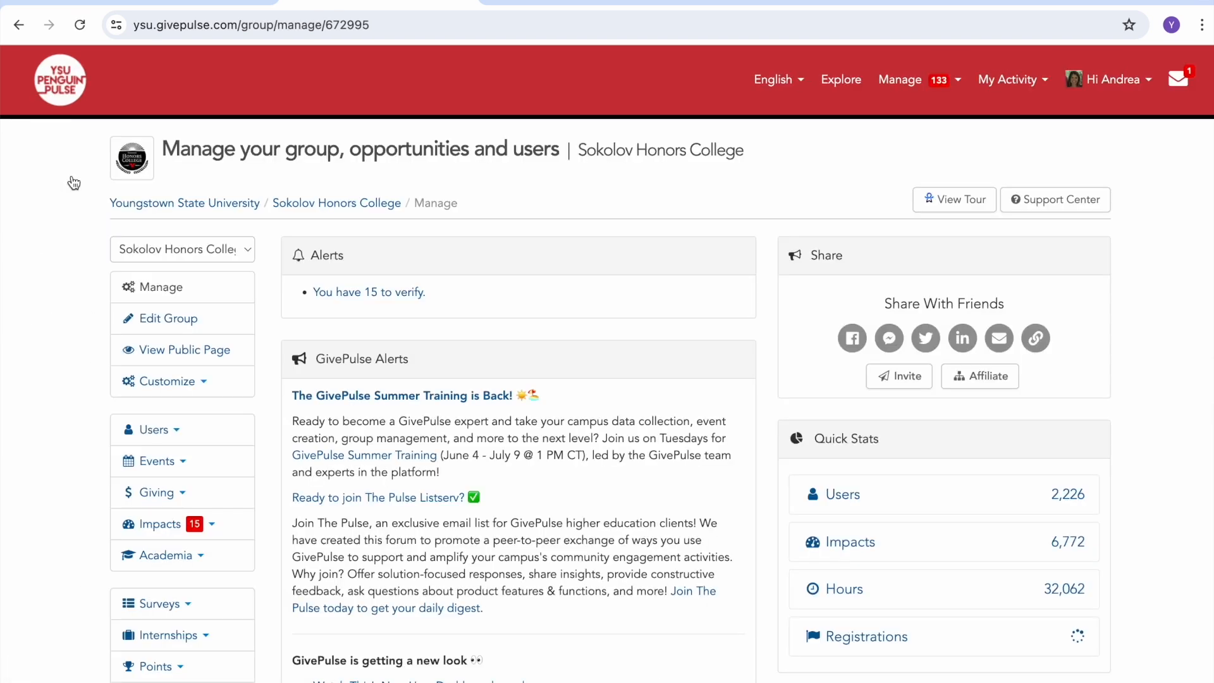
{"action": "left_click", "coordinate": [183, 466]}
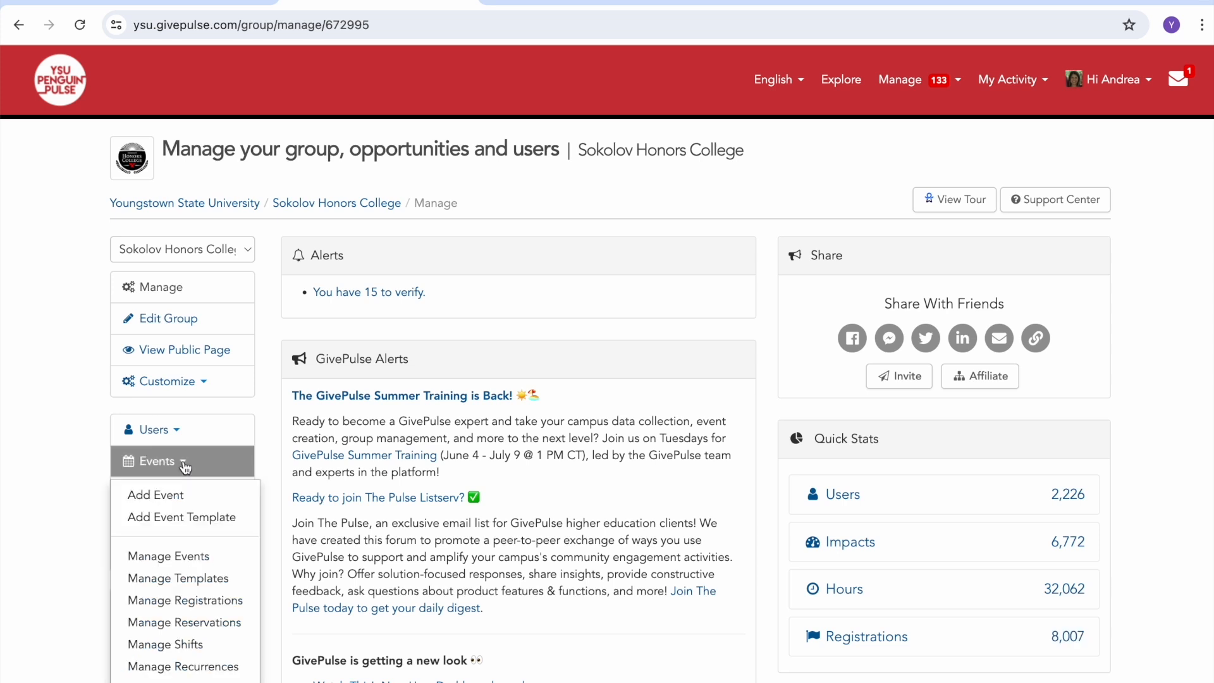
{"action": "left_click", "coordinate": [170, 502]}
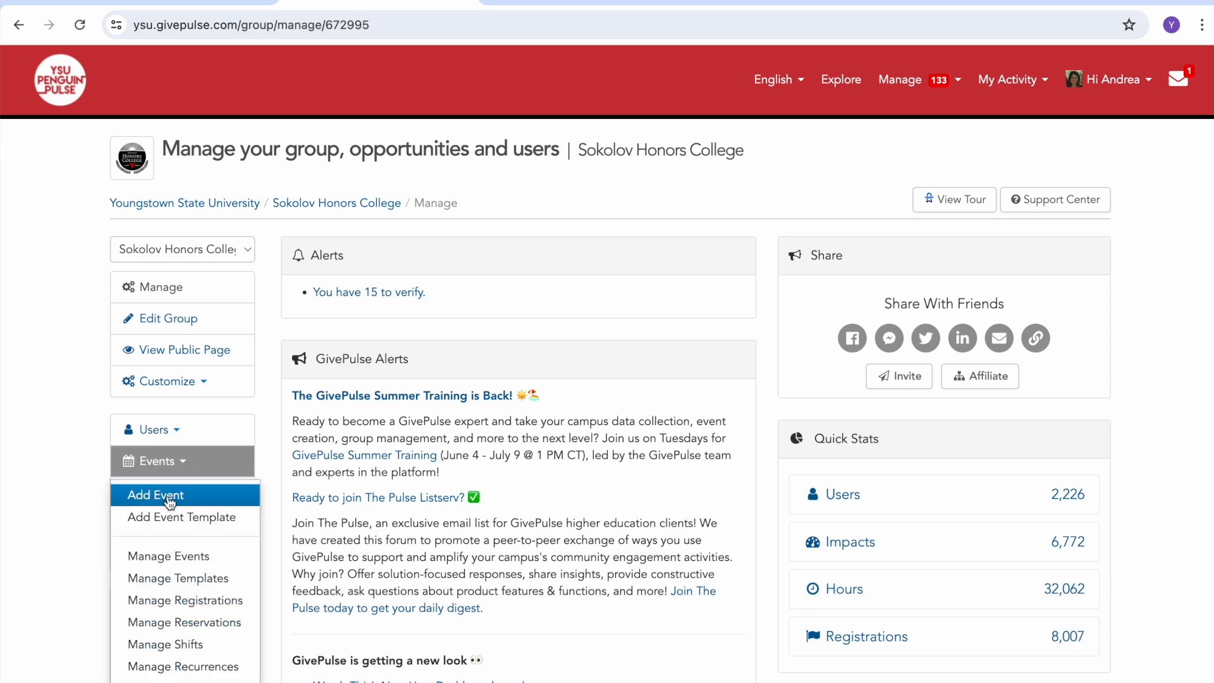
{"action": "left_click", "coordinate": [170, 497]}
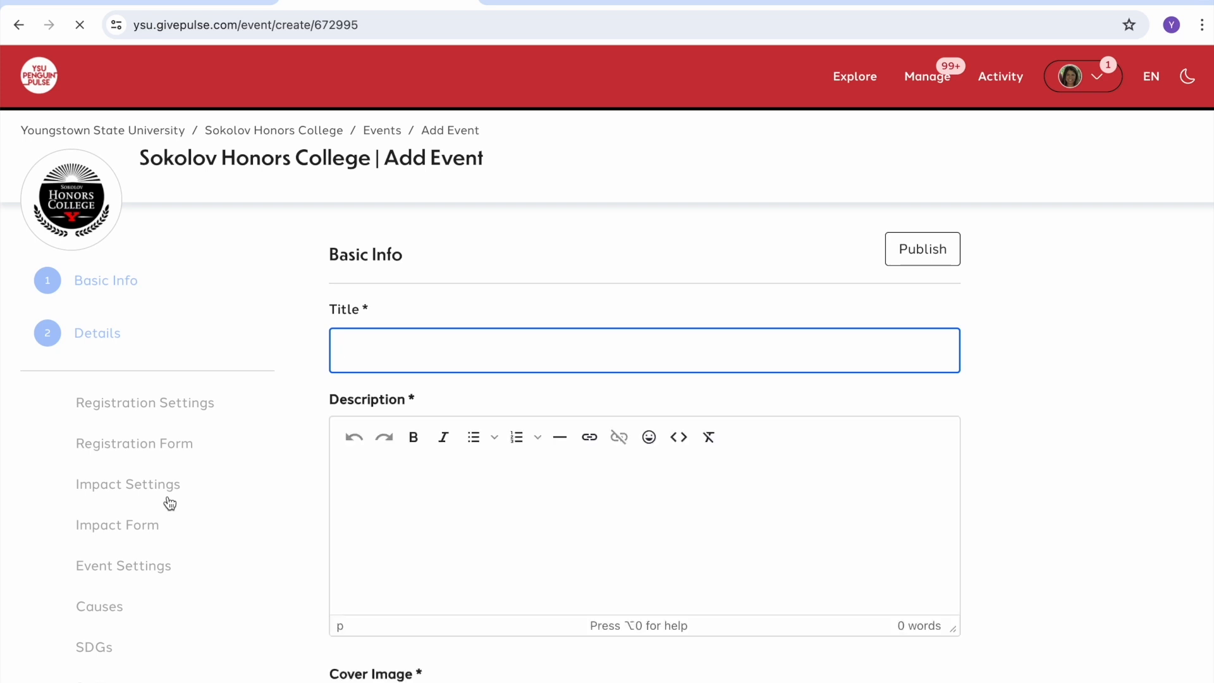
Step: Title the event 'Volunteers Needed Test' with the description 'Volunteers are needed to......'
{"action": "scroll", "coordinate": [195, 176], "scroll_direction": "down", "scroll_amount": 2}
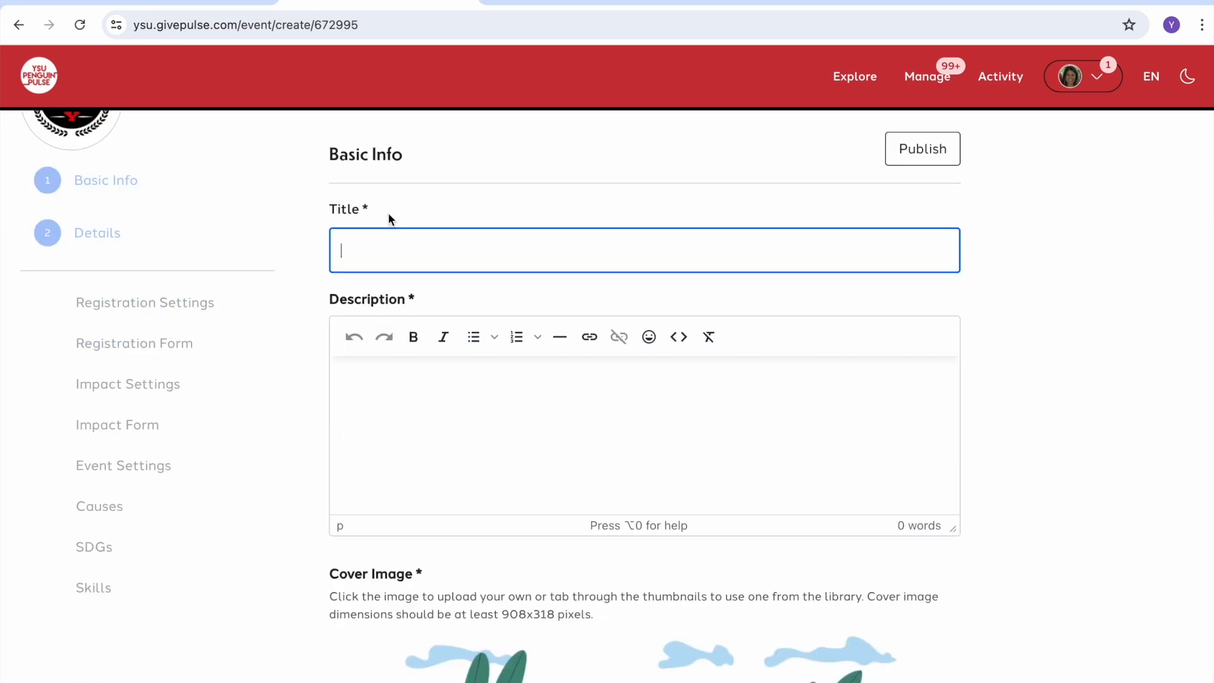
{"action": "type", "text": "Volunteers Needed "}
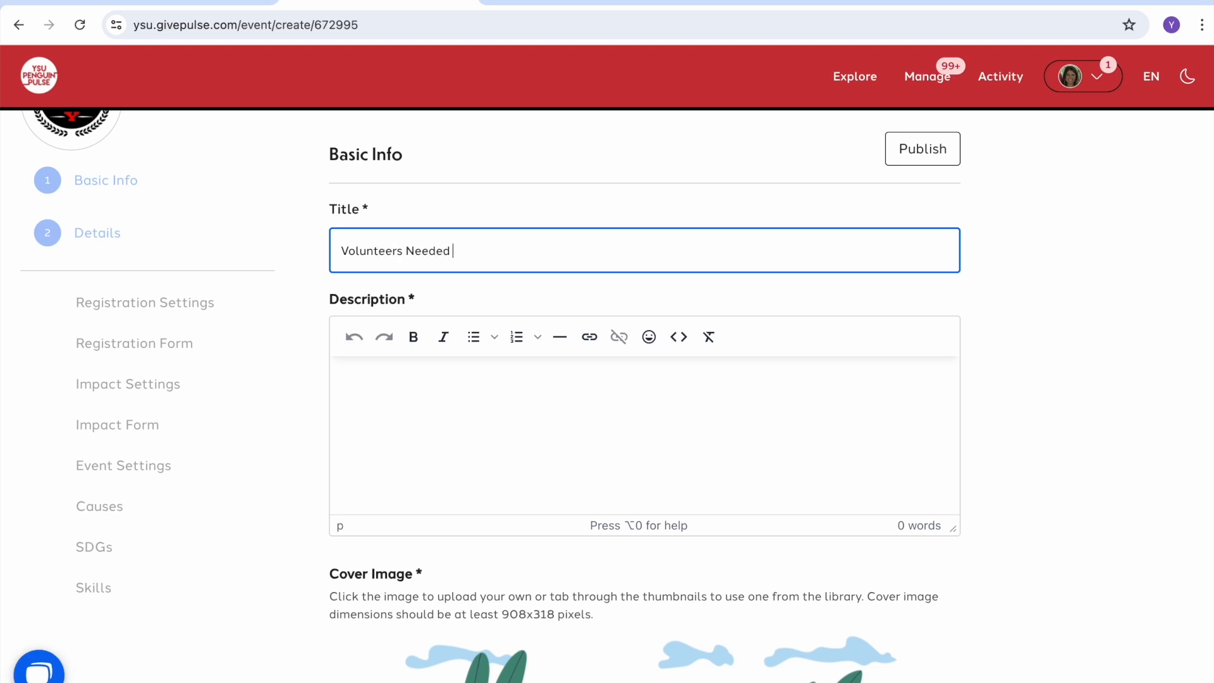
{"action": "type", "text": "Test"}
{"action": "left_click", "coordinate": [395, 391]}
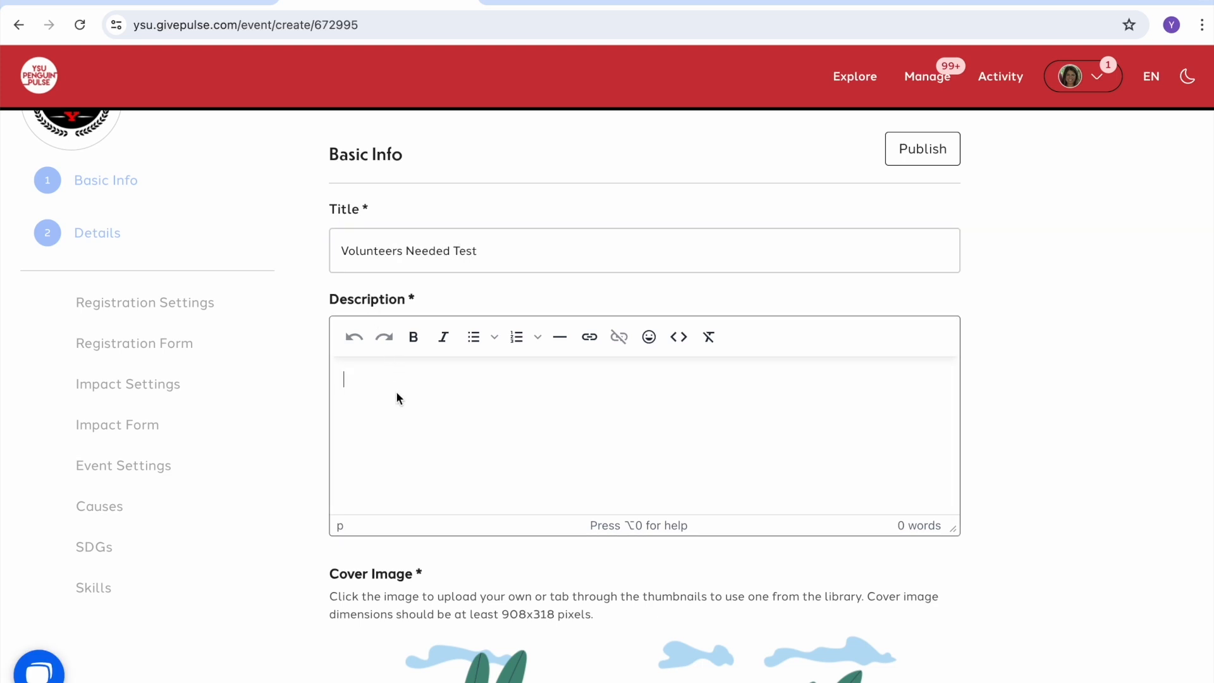
{"action": "type", "text": "Volunteers are needed to......"}
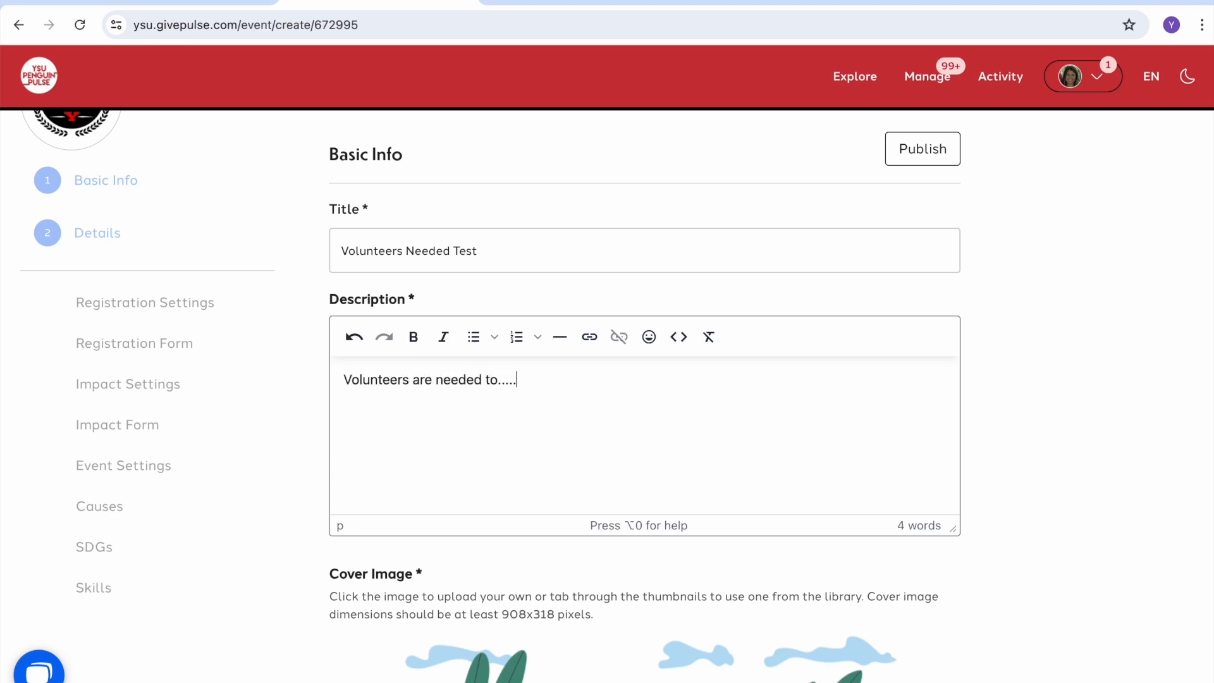
Step: Choose the VOLUNTEER illustration from the Image Library as the cover image
{"action": "scroll", "coordinate": [383, 441], "scroll_direction": "down", "scroll_amount": 5}
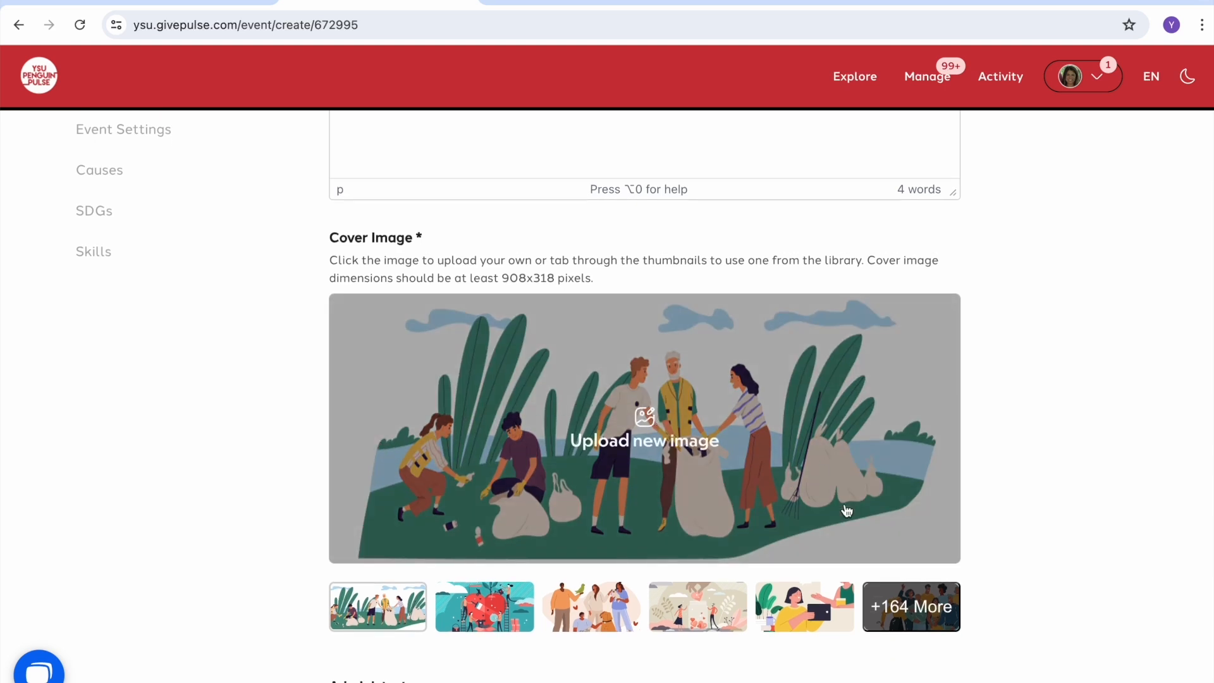
{"action": "left_click", "coordinate": [908, 608]}
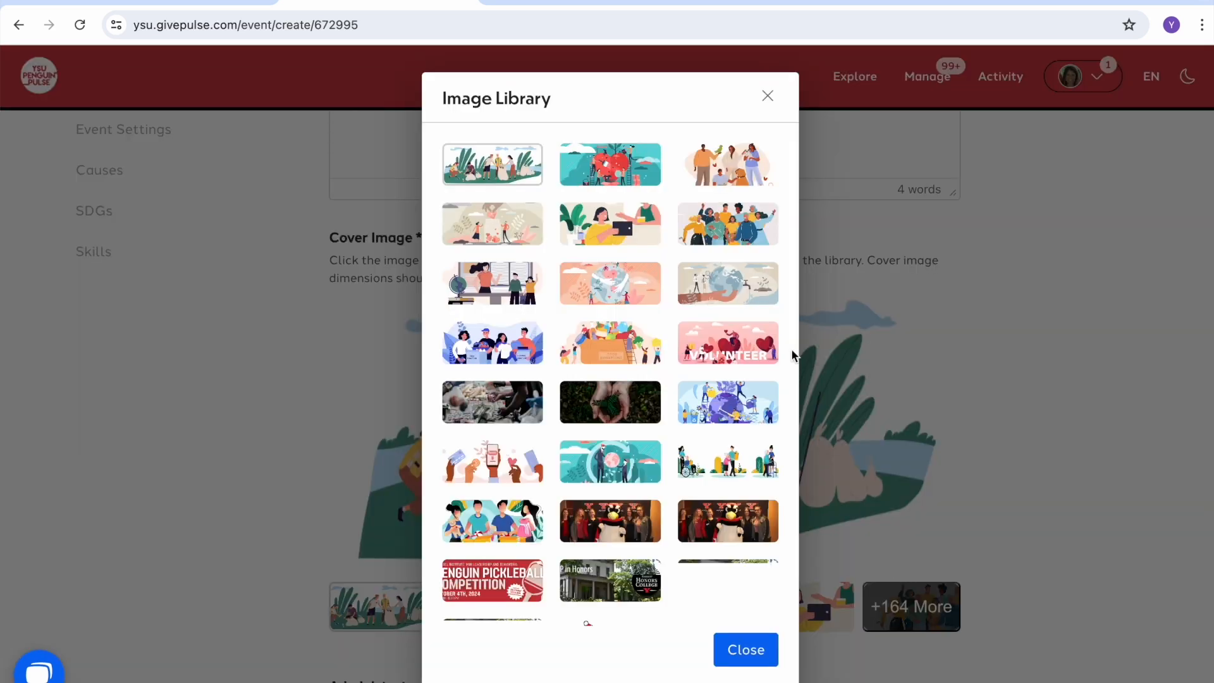
{"action": "left_click", "coordinate": [731, 358]}
{"action": "left_click", "coordinate": [1045, 490]}
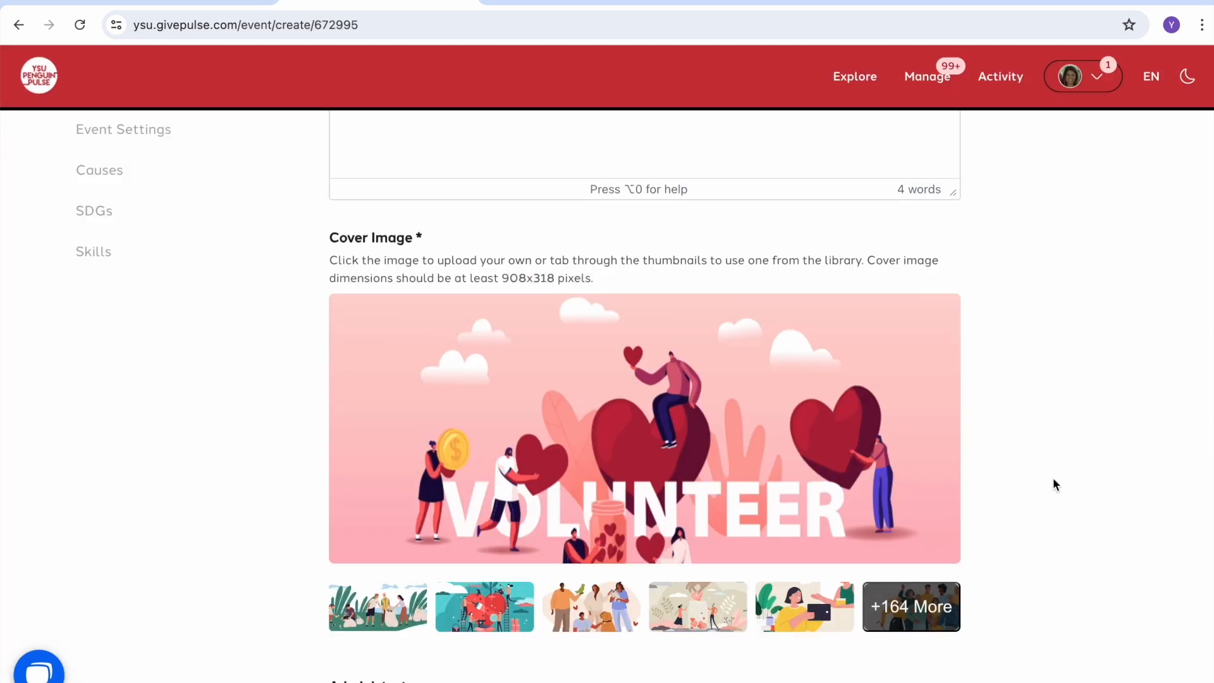
{"action": "scroll", "coordinate": [1077, 460], "scroll_direction": "down", "scroll_amount": 4}
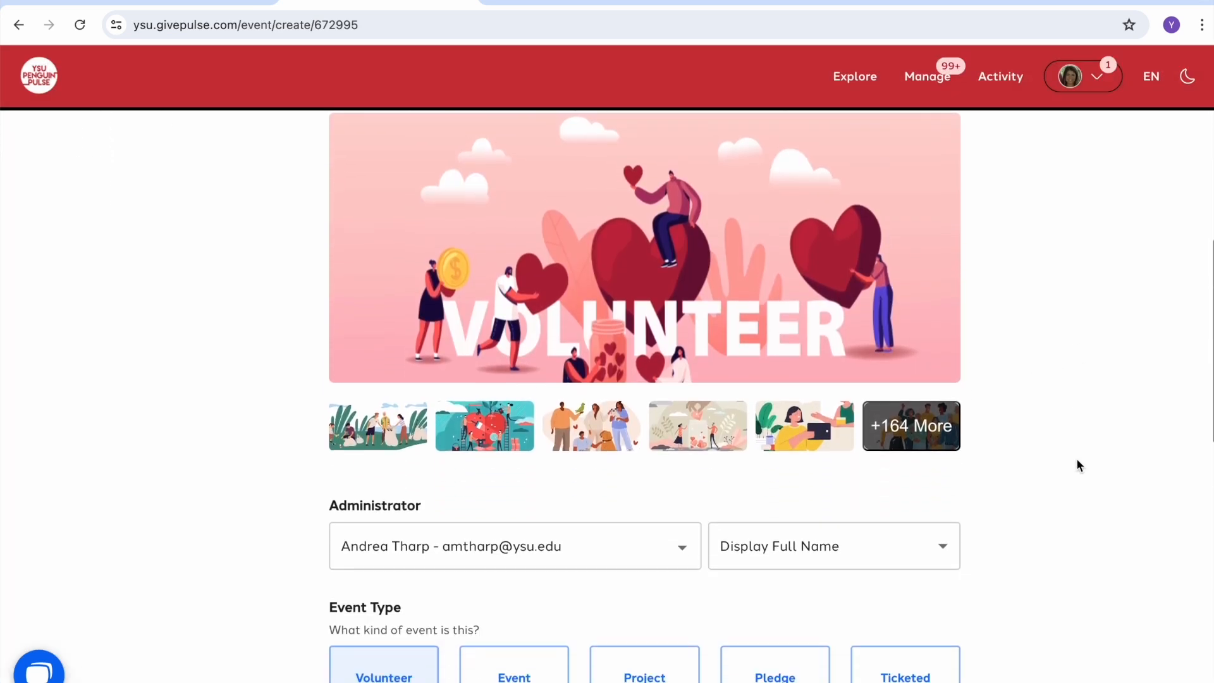
Step: Set frequency to Multiple Dates/Shifts, keep privacy at Private - Group Only, and save
{"action": "scroll", "coordinate": [1076, 465], "scroll_direction": "down", "scroll_amount": 3}
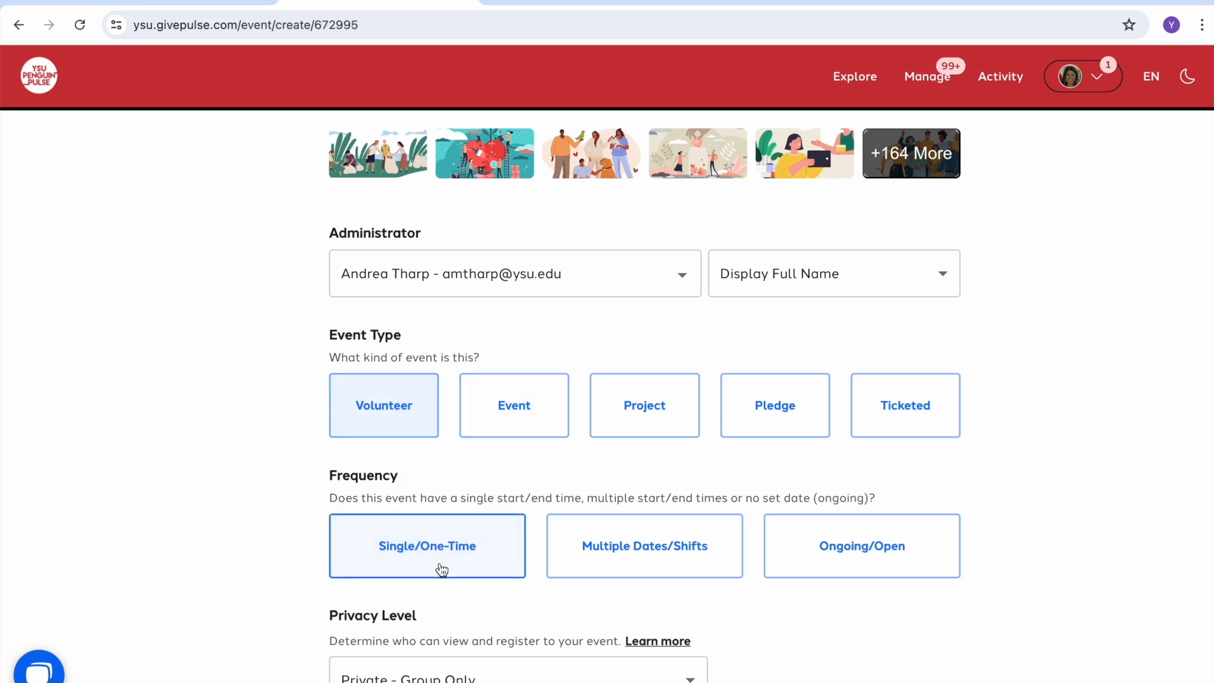
{"action": "scroll", "coordinate": [442, 569], "scroll_direction": "down", "scroll_amount": 2}
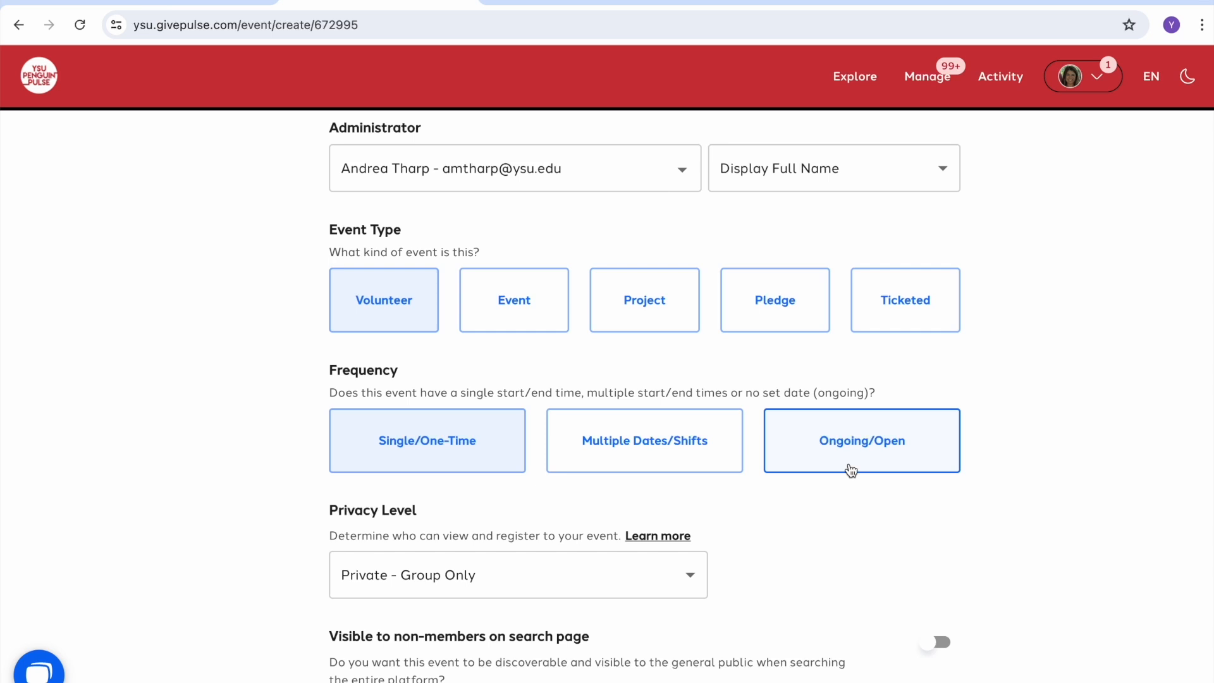
{"action": "left_click", "coordinate": [648, 465]}
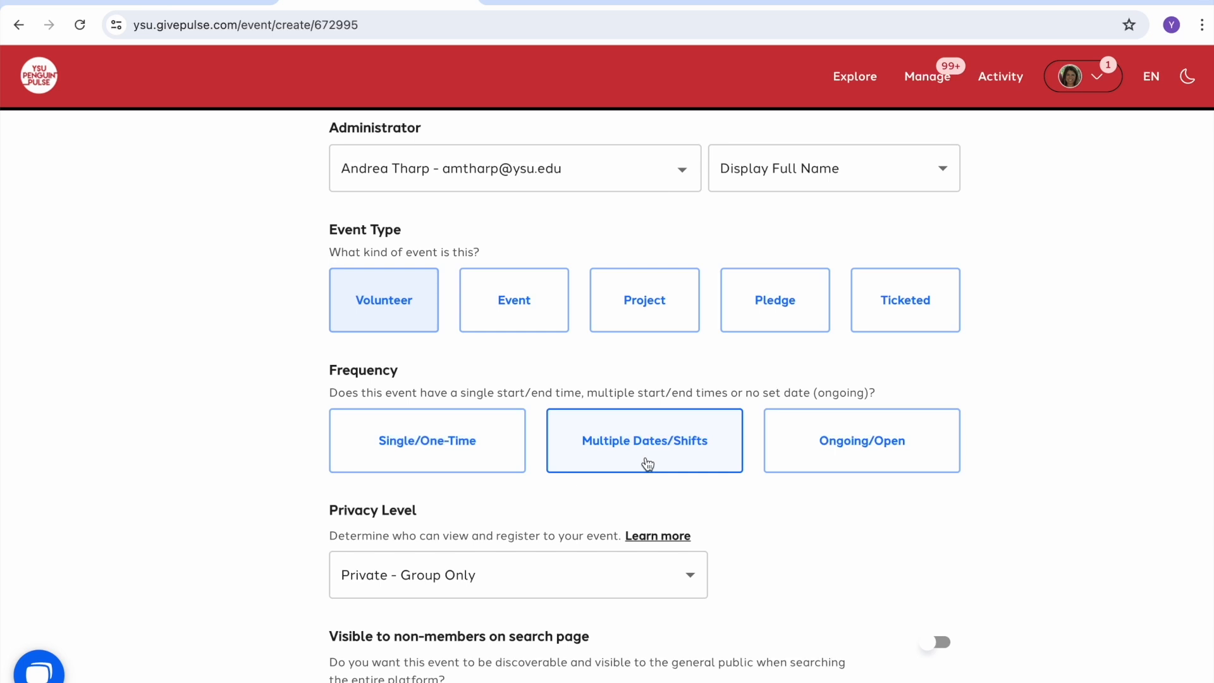
{"action": "scroll", "coordinate": [647, 465], "scroll_direction": "down", "scroll_amount": 3}
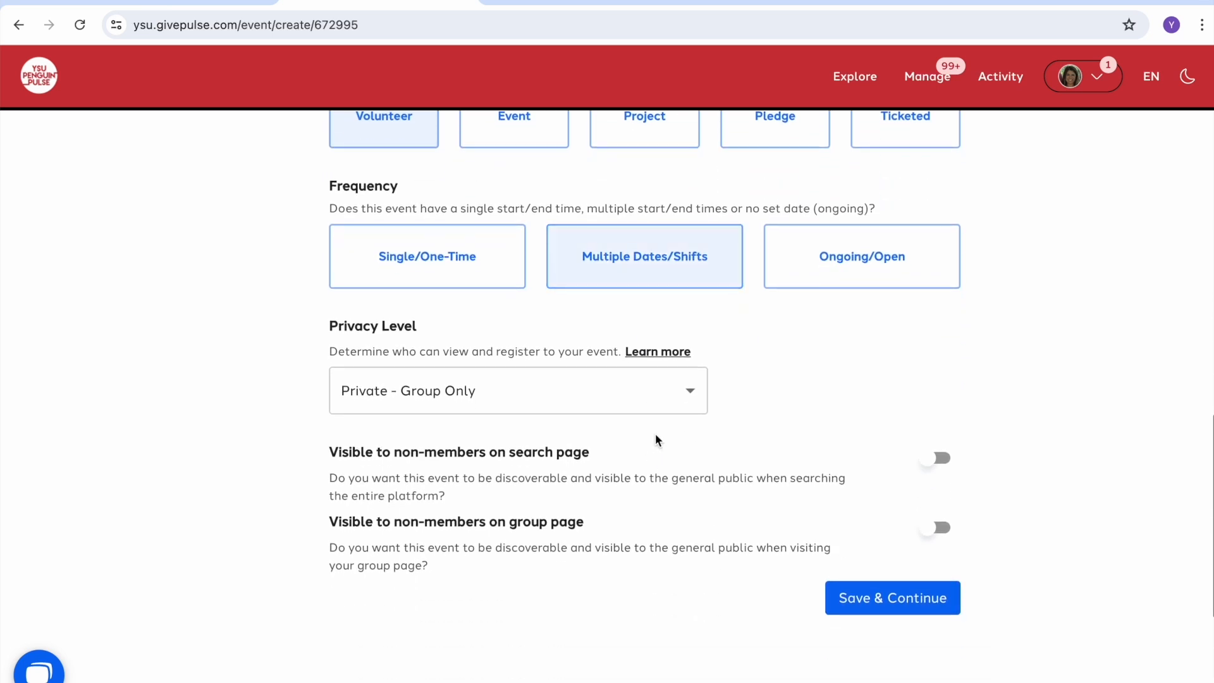
{"action": "left_click", "coordinate": [696, 392]}
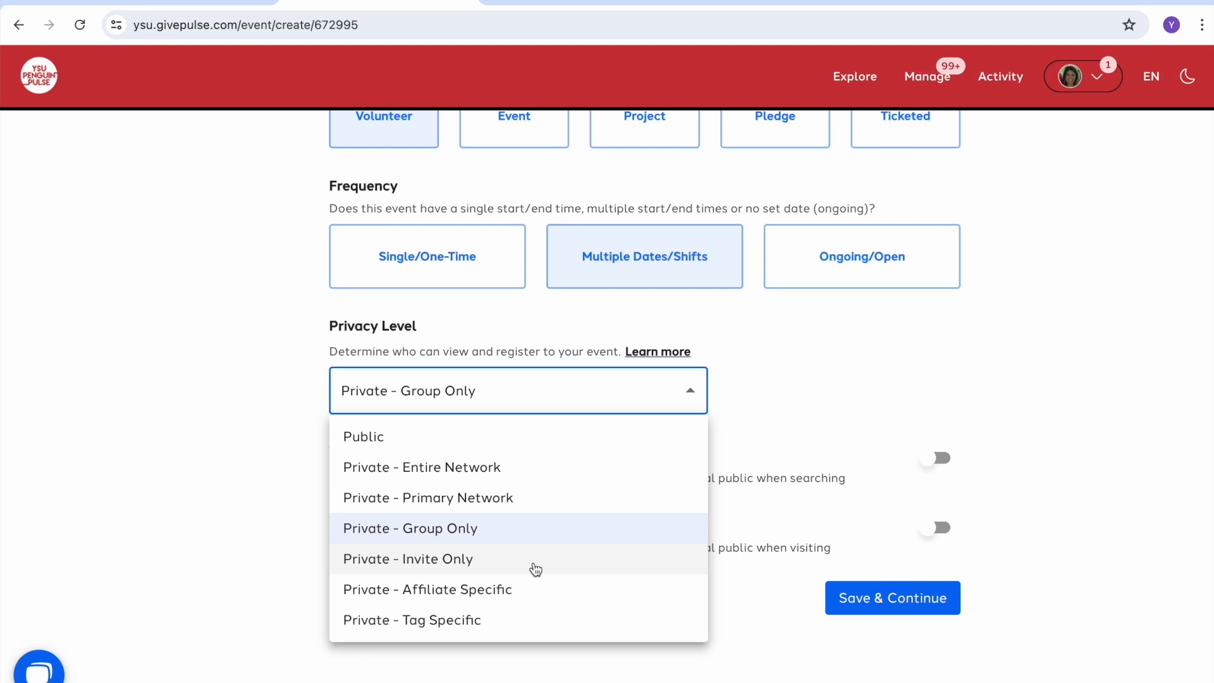
{"action": "left_click", "coordinate": [838, 398]}
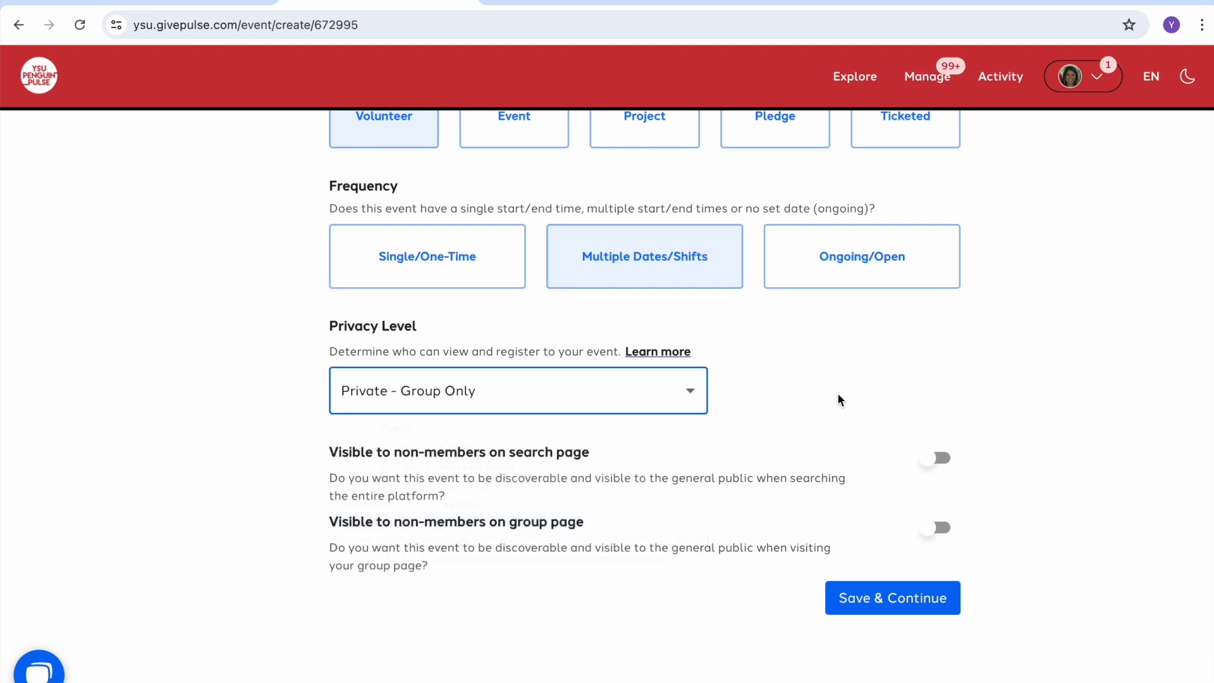
{"action": "left_click", "coordinate": [883, 608]}
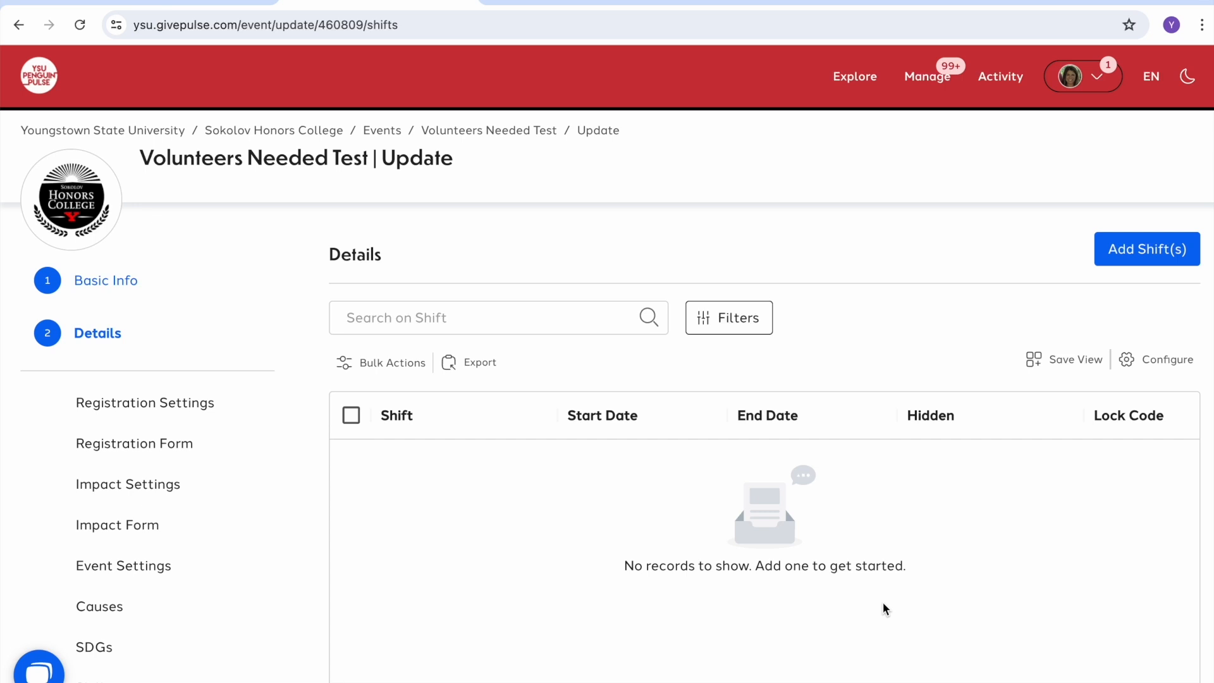
Step: Add 'Shift 1 -- Set up', described 'You will help set up the event.', needing 5 participants
{"action": "scroll", "coordinate": [883, 608], "scroll_direction": "down", "scroll_amount": 1}
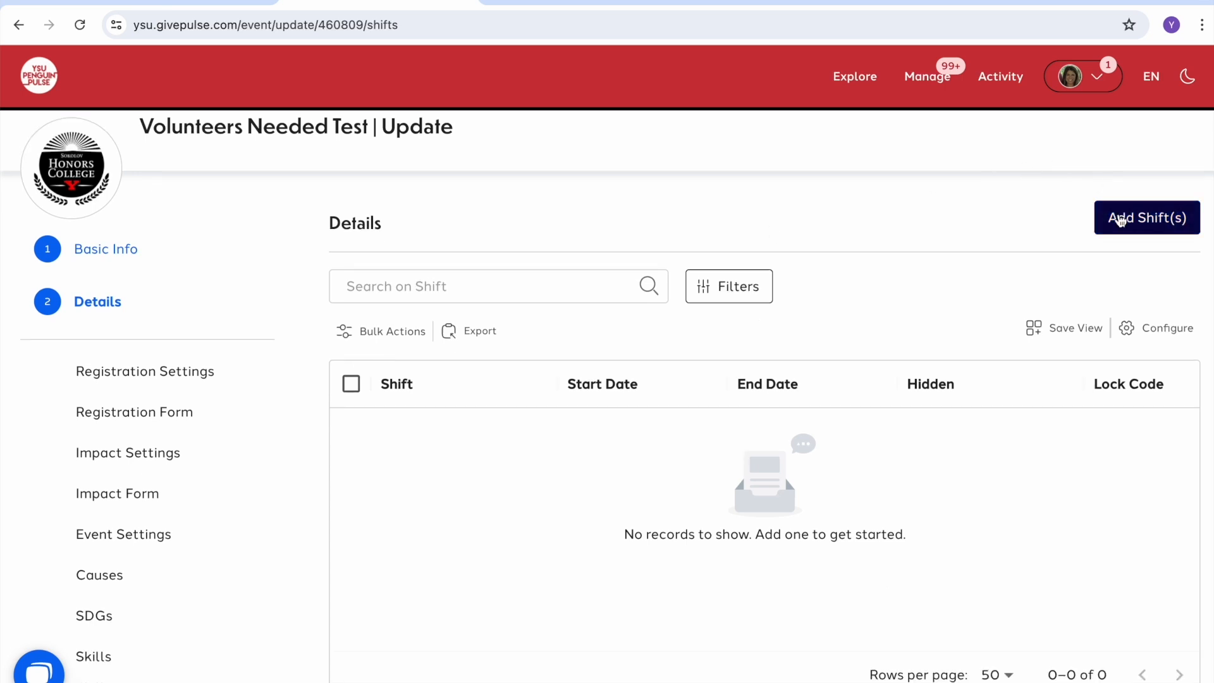
{"action": "left_click", "coordinate": [1120, 220]}
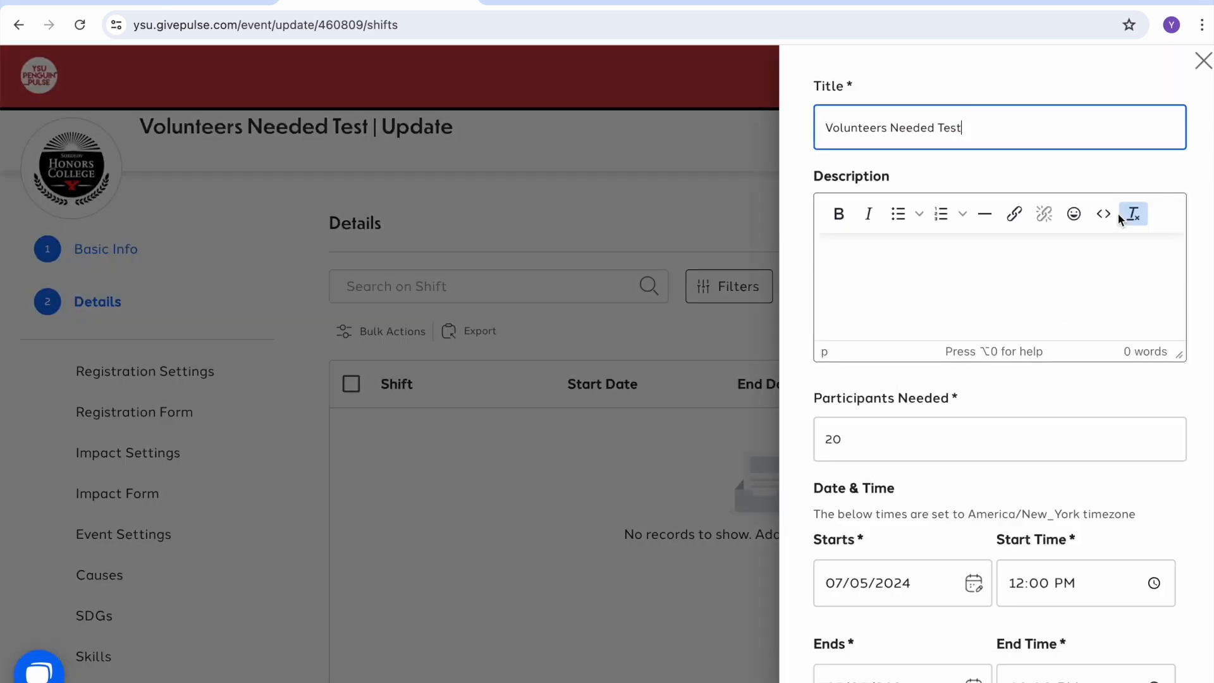
{"action": "triple_click", "coordinate": [988, 129]}
{"action": "type", "text": "Shif"}
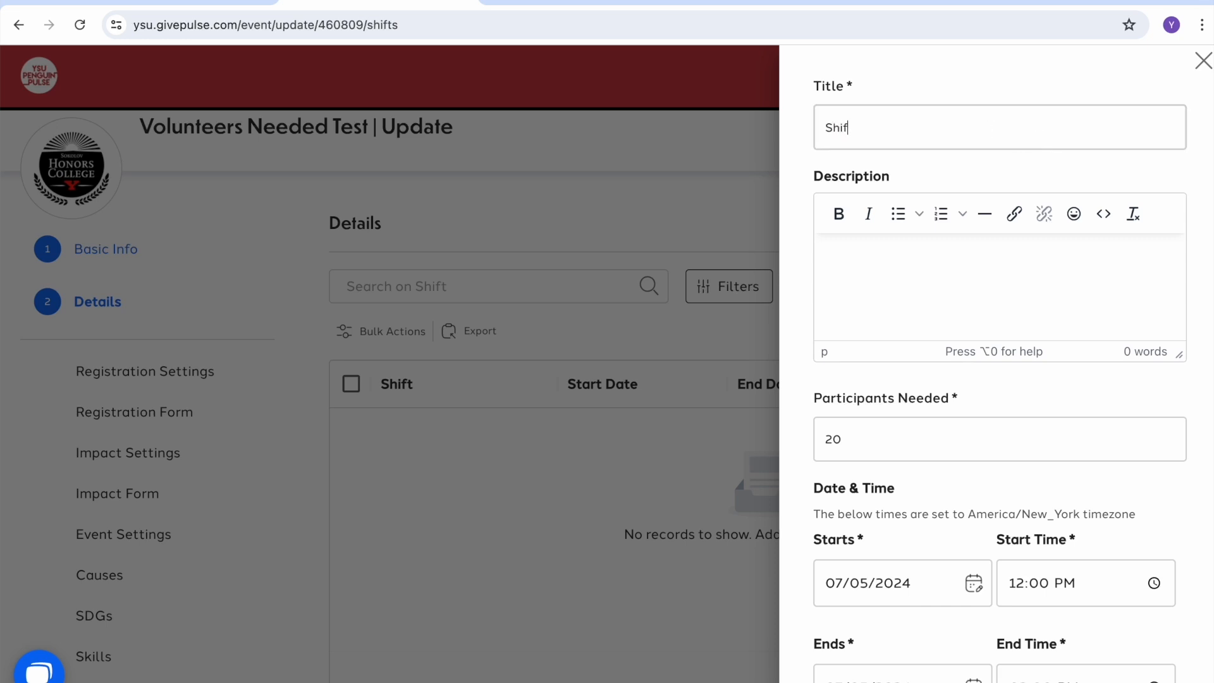
{"action": "type", "text": "t 1 -- Set up"}
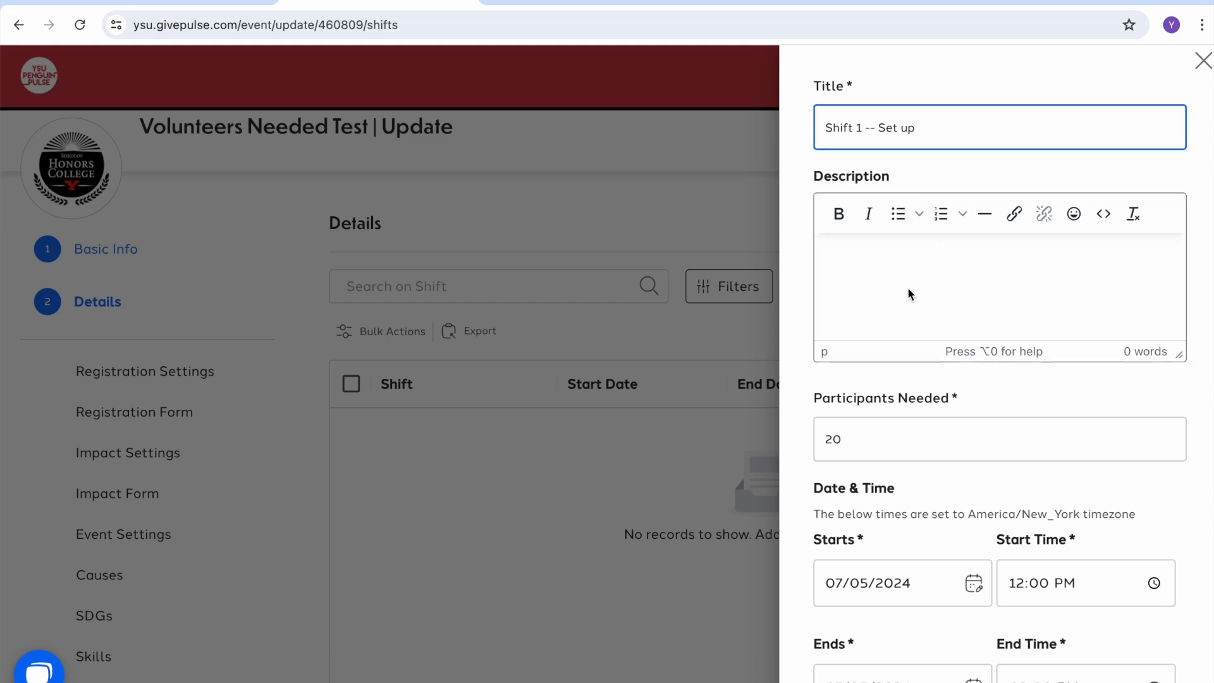
{"action": "left_click", "coordinate": [907, 290]}
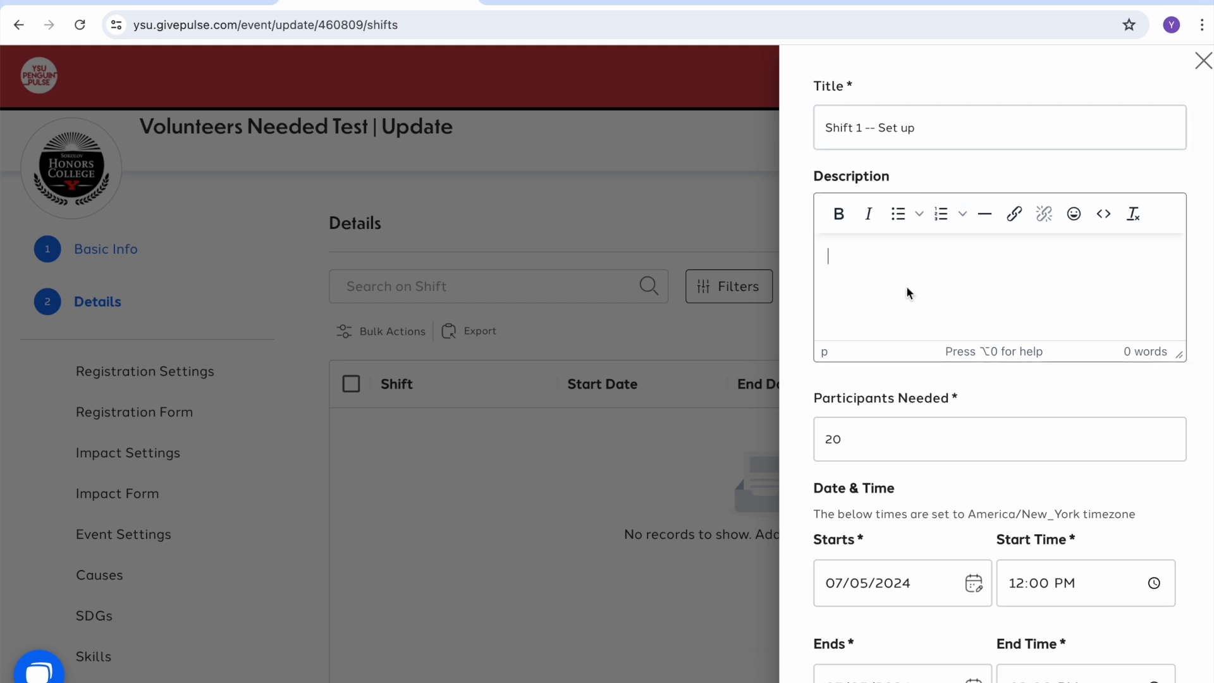
{"action": "type", "text": "You will help set up the event."}
{"action": "key", "text": "Tab"}
{"action": "type", "text": "5"}
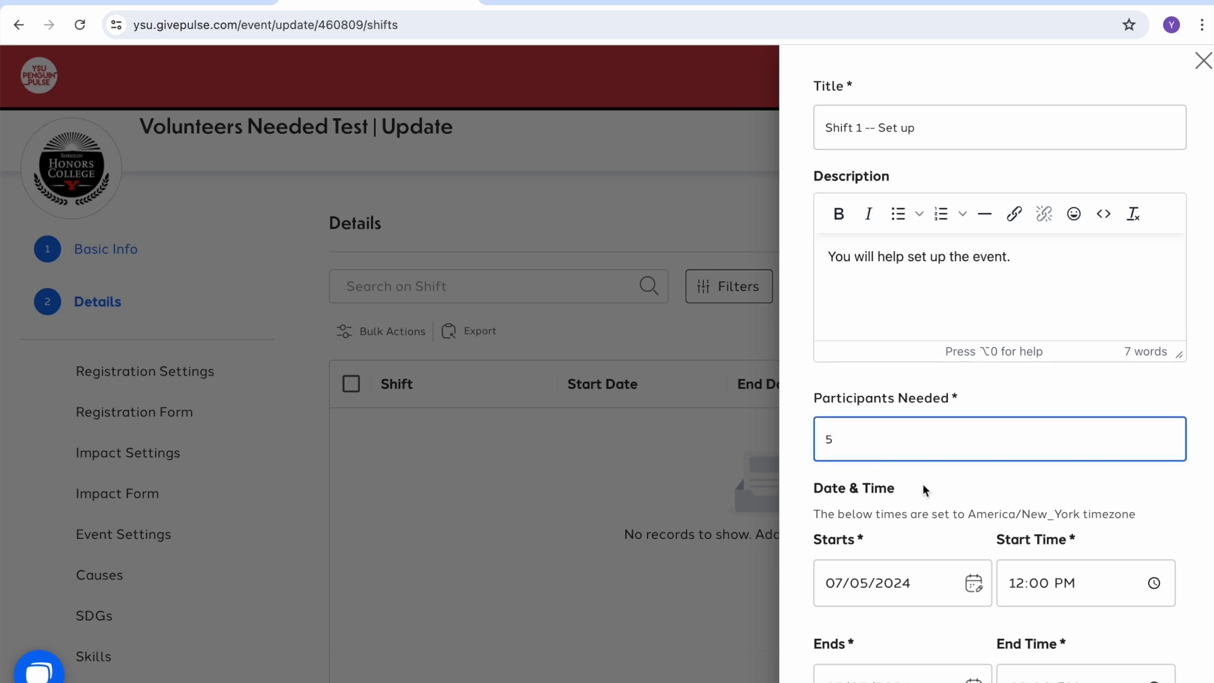
Step: Set Shift 1's start date to July 31, 2024
{"action": "scroll", "coordinate": [923, 485], "scroll_direction": "down", "scroll_amount": 1}
{"action": "scroll", "coordinate": [923, 490], "scroll_direction": "down", "scroll_amount": 2}
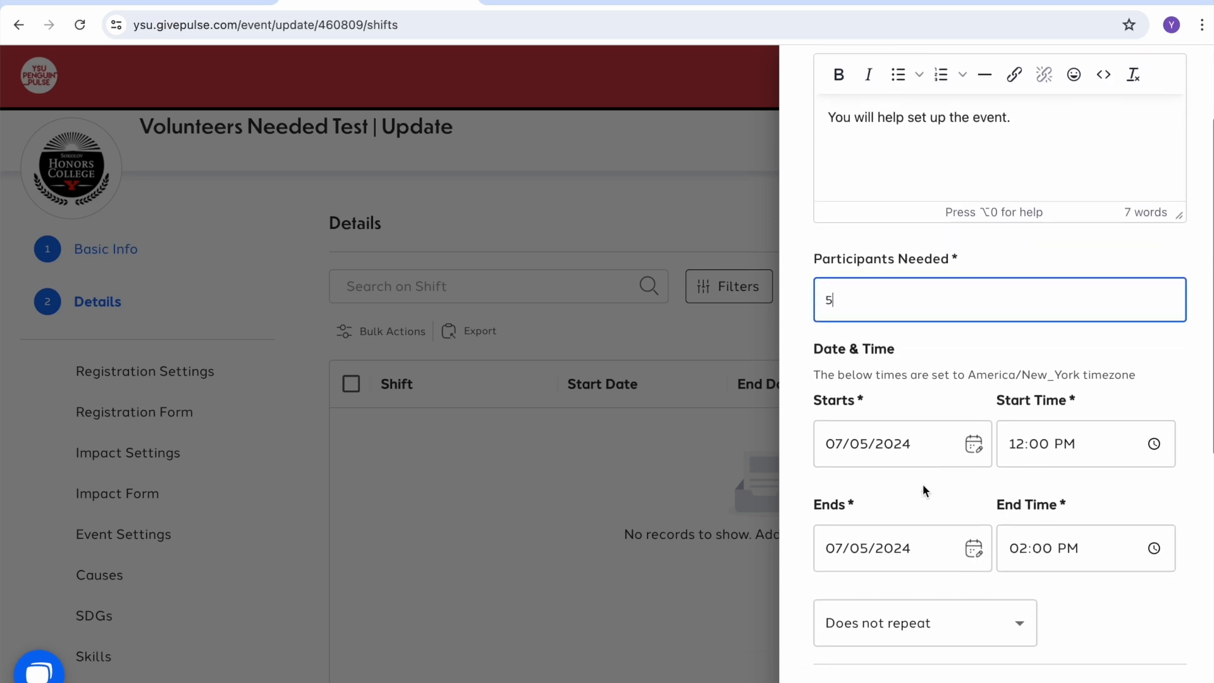
{"action": "left_click", "coordinate": [973, 445]}
{"action": "left_click", "coordinate": [950, 362]}
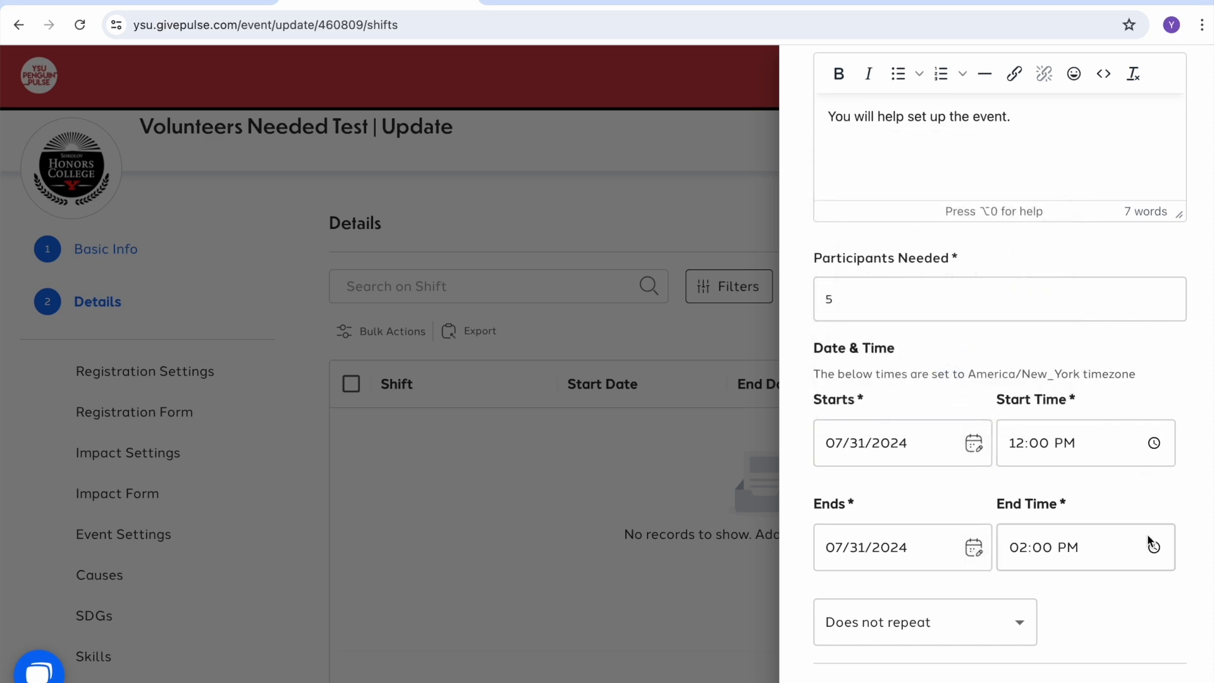
Step: Set the address to University Plaza, Youngstown, note 'Meet in Kilcawley, Chestnut Room.', and save
{"action": "scroll", "coordinate": [1148, 537], "scroll_direction": "down", "scroll_amount": 5}
{"action": "scroll", "coordinate": [1149, 541], "scroll_direction": "down", "scroll_amount": 5}
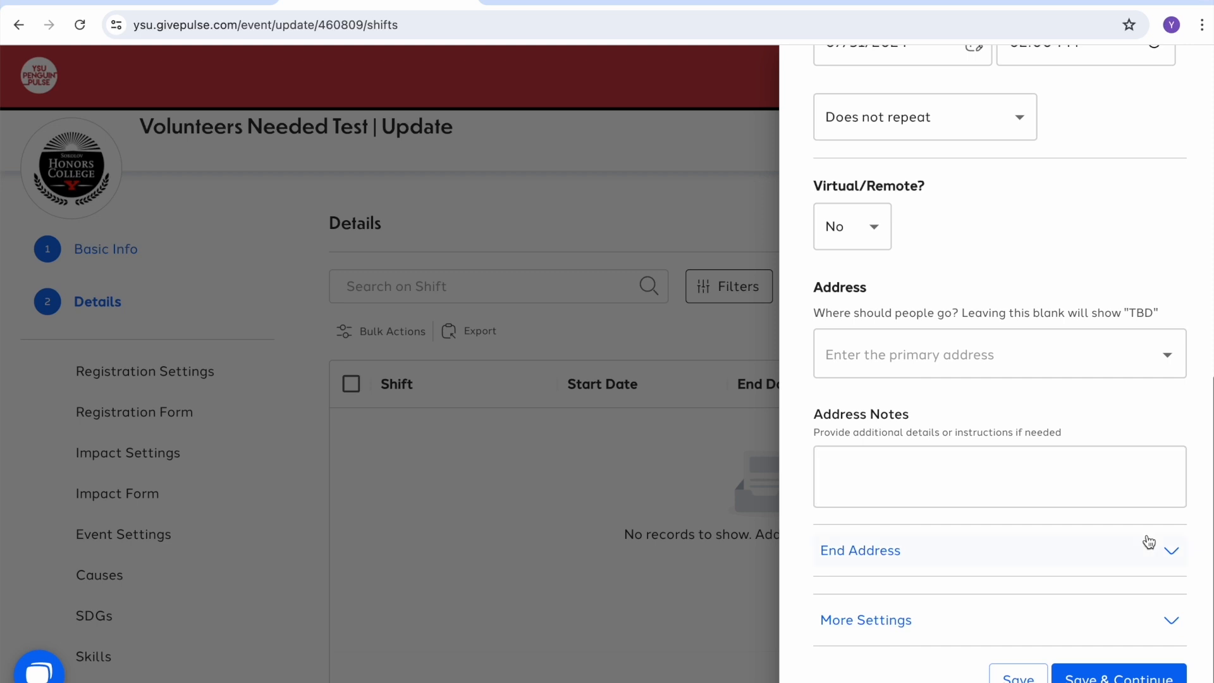
{"action": "left_click", "coordinate": [988, 362]}
{"action": "type", "text": "univer"}
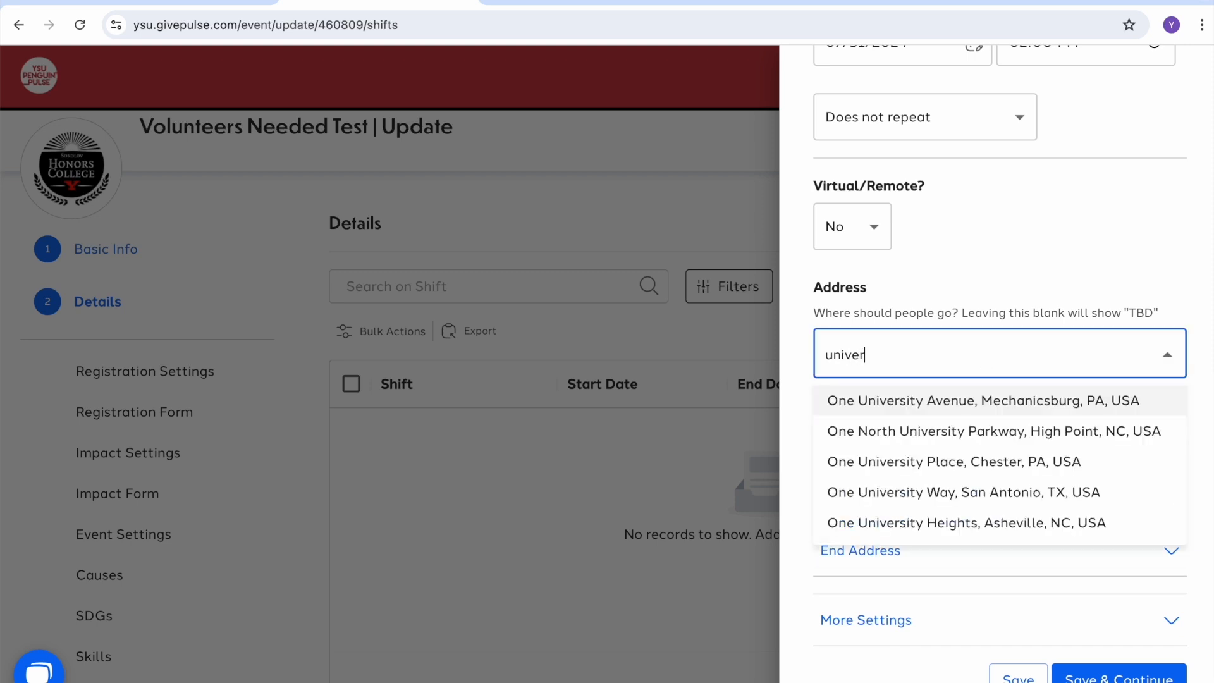
{"action": "type", "text": "sity plaza"}
{"action": "left_click", "coordinate": [909, 412]}
{"action": "left_click", "coordinate": [861, 475]}
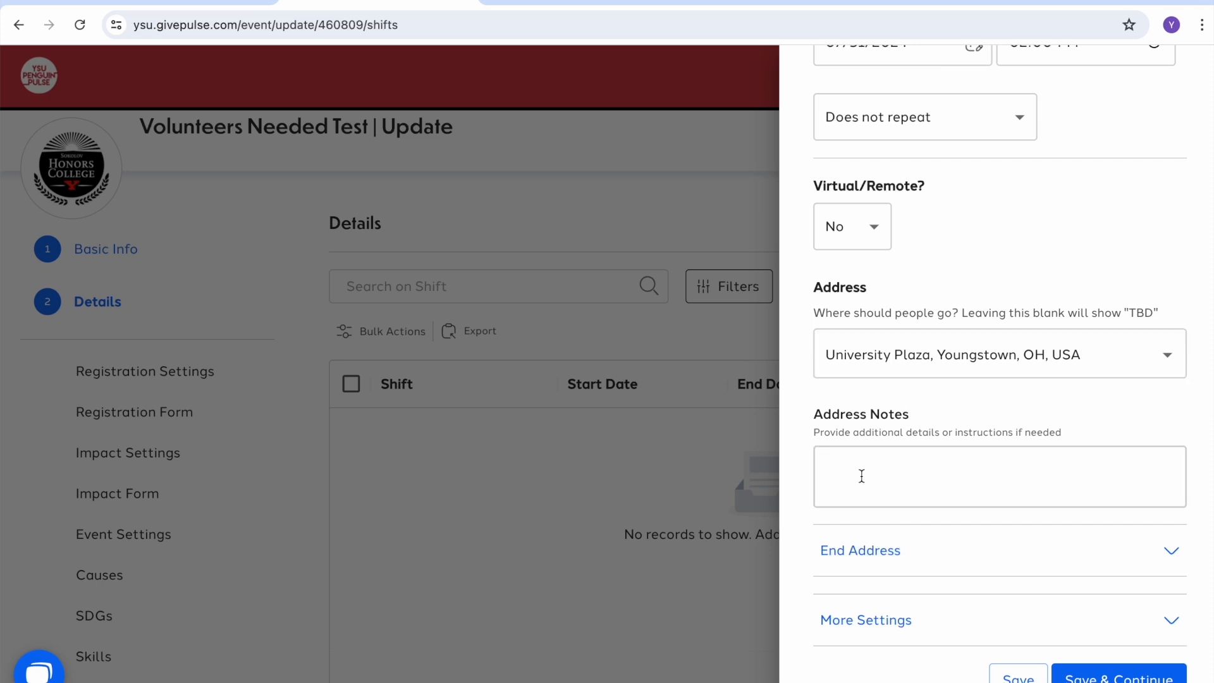
{"action": "type", "text": "Meet in Kilcawley, Chestnut Room."}
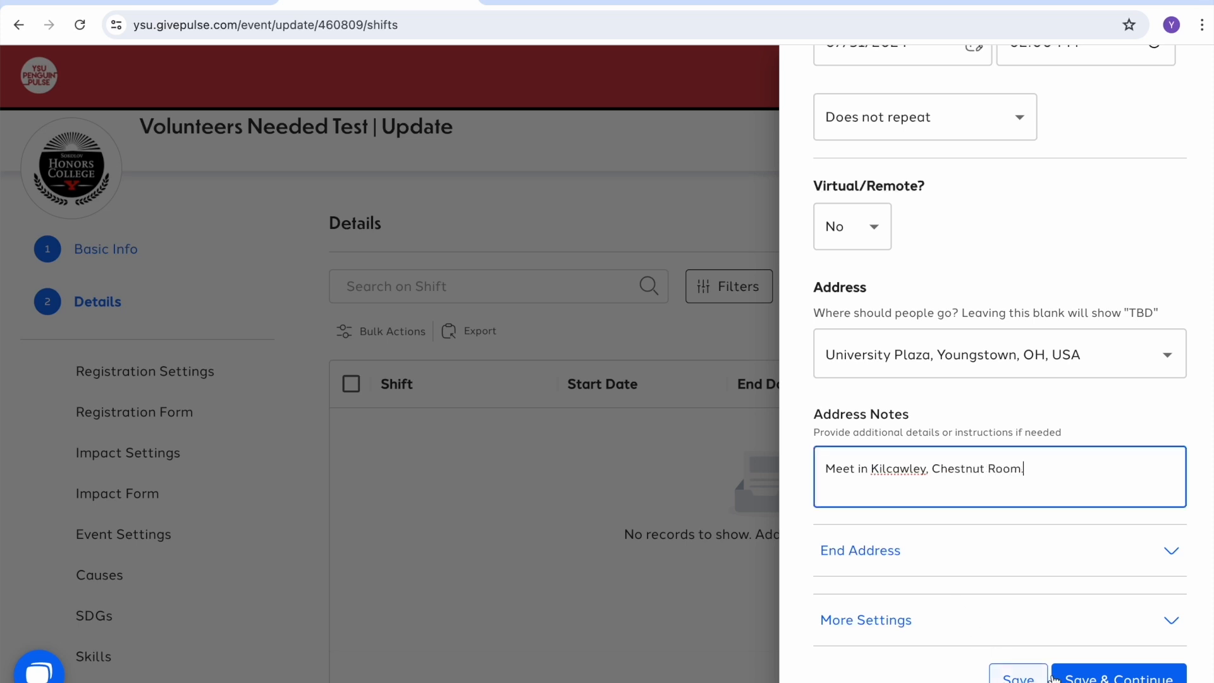
{"action": "left_click", "coordinate": [1114, 678]}
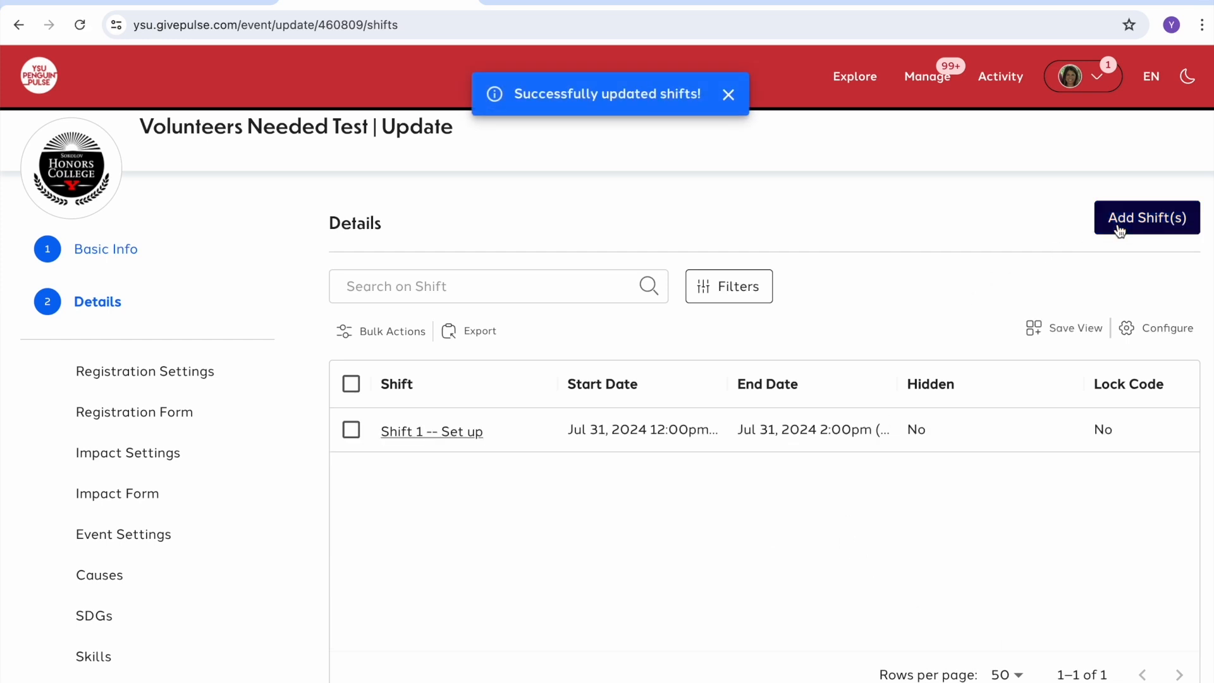
Step: Add 'Shift 2 -- Tear Down' described 'Volunteers needed to clean up and tear down event.'
{"action": "left_click", "coordinate": [1120, 230]}
{"action": "left_click_drag", "start_coordinate": [1013, 127], "coordinate": [780, 116]}
{"action": "type", "text": "Shift 2"}
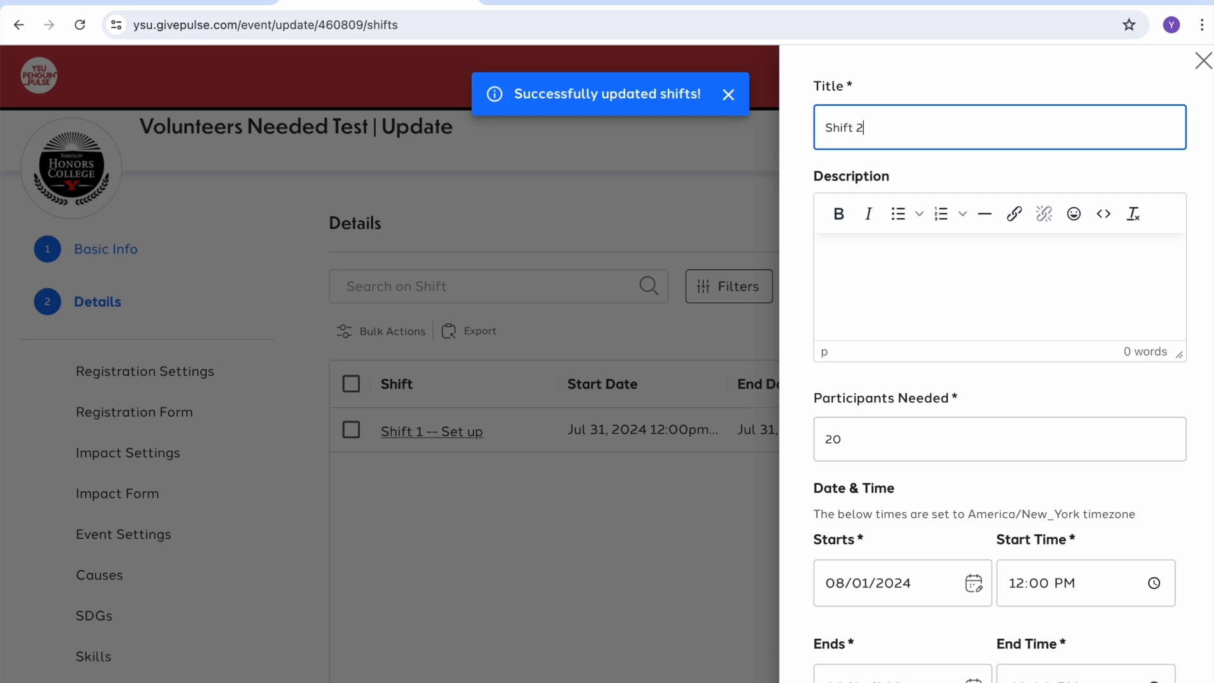
{"action": "type", "text": " -- Tear Down"}
{"action": "left_click", "coordinate": [880, 287]}
{"action": "type", "text": "Volunteers needed t"}
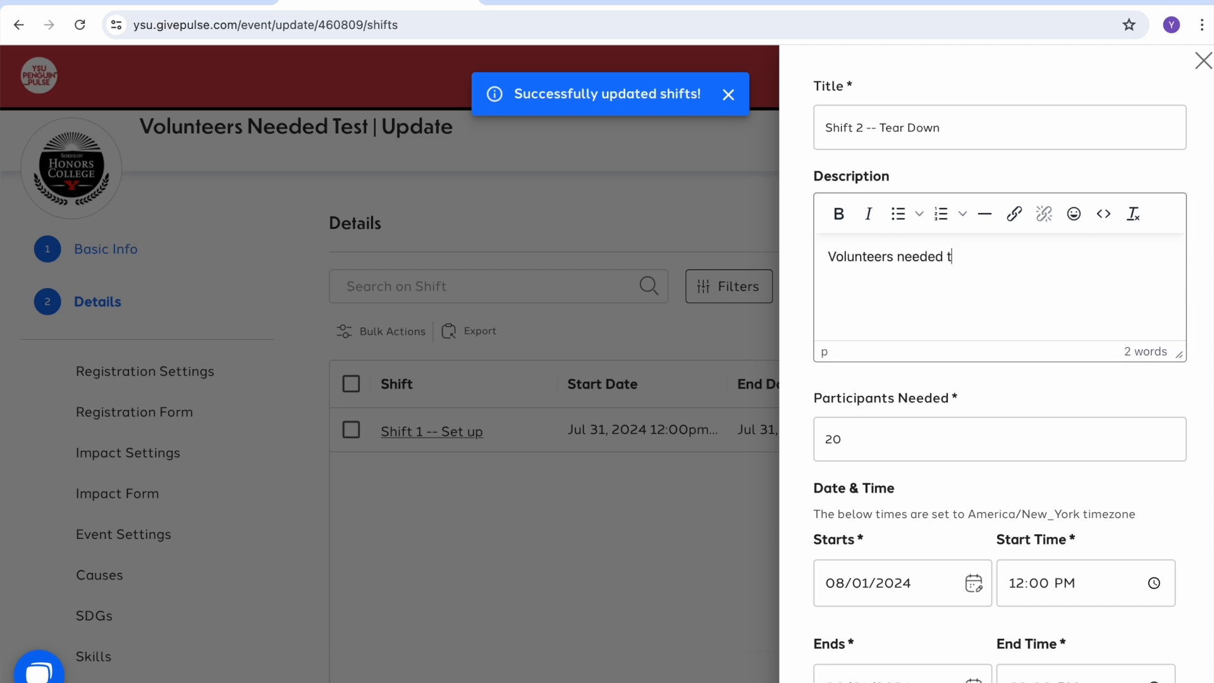
{"action": "type", "text": "o clean up and tear down event."}
Step: Set Shift 2's start date to July 31 and save it to the shift list
{"action": "left_click", "coordinate": [833, 450]}
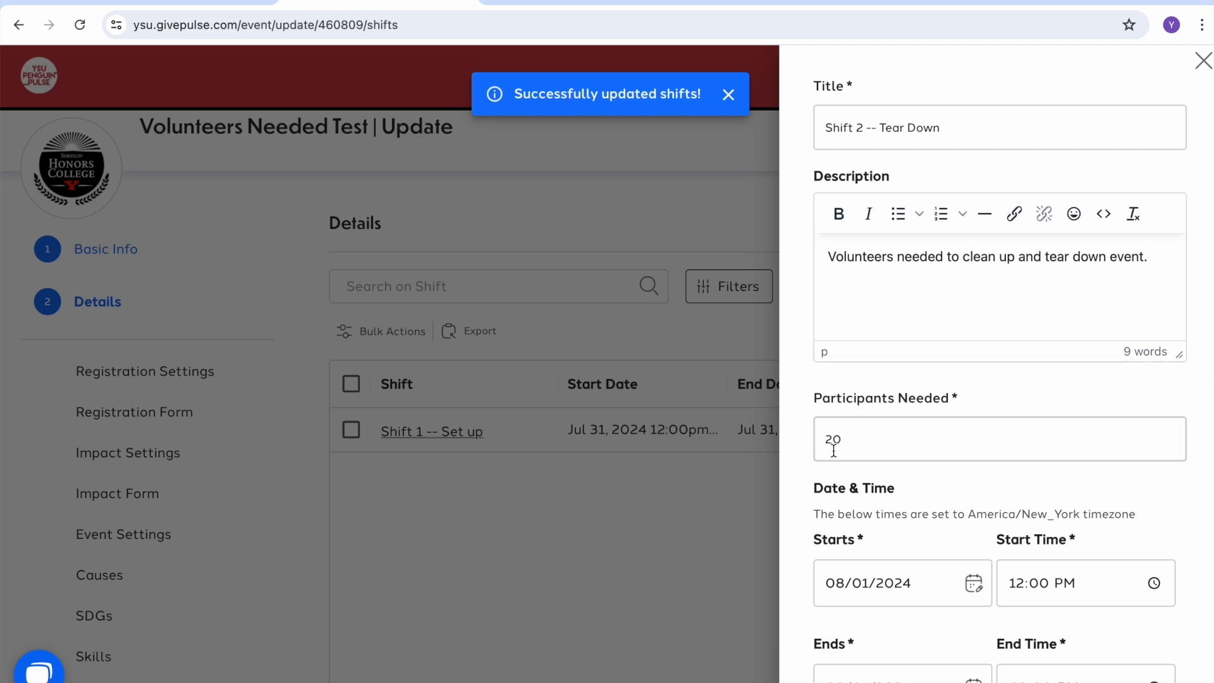
{"action": "left_click", "coordinate": [863, 545]}
{"action": "left_click", "coordinate": [951, 432]}
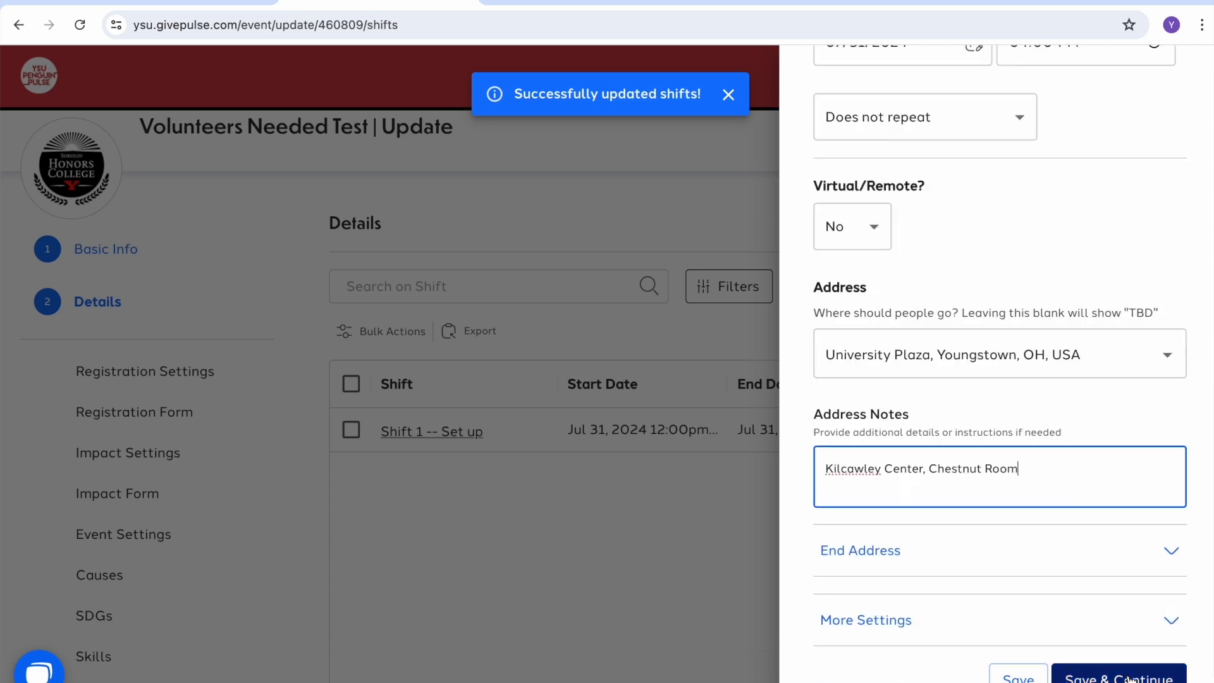
{"action": "left_click", "coordinate": [1128, 679]}
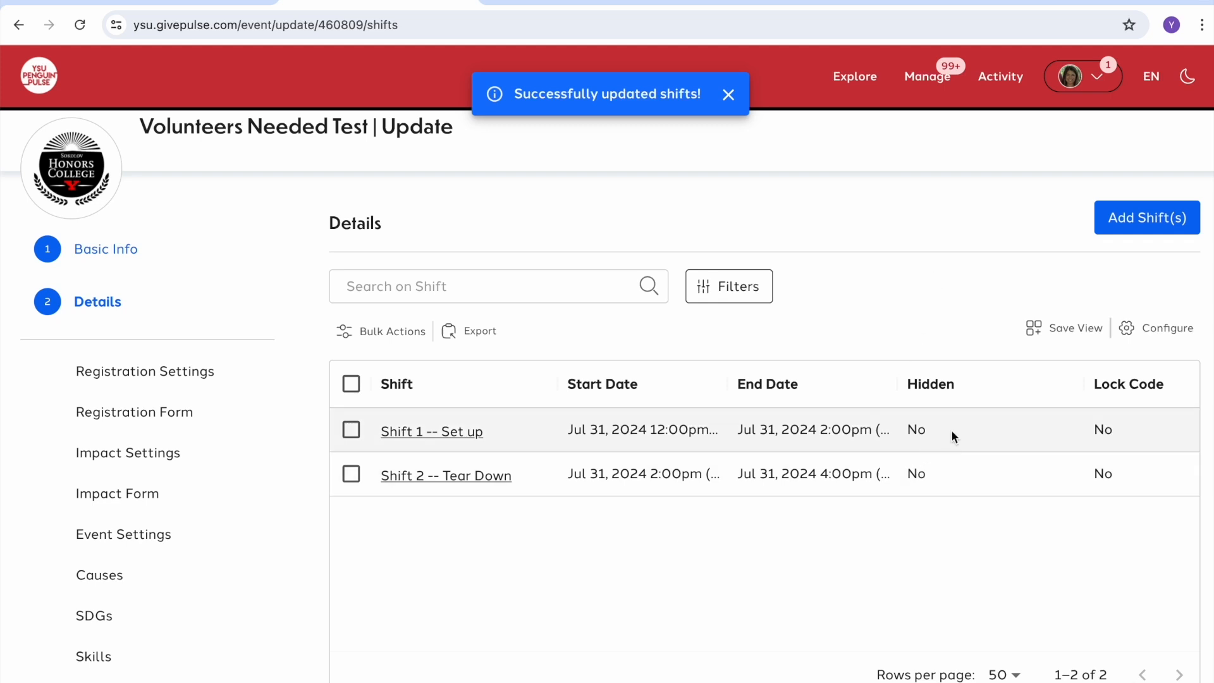
{"action": "scroll", "coordinate": [951, 431], "scroll_direction": "right", "scroll_amount": 6}
{"action": "scroll", "coordinate": [955, 430], "scroll_direction": "right", "scroll_amount": 3}
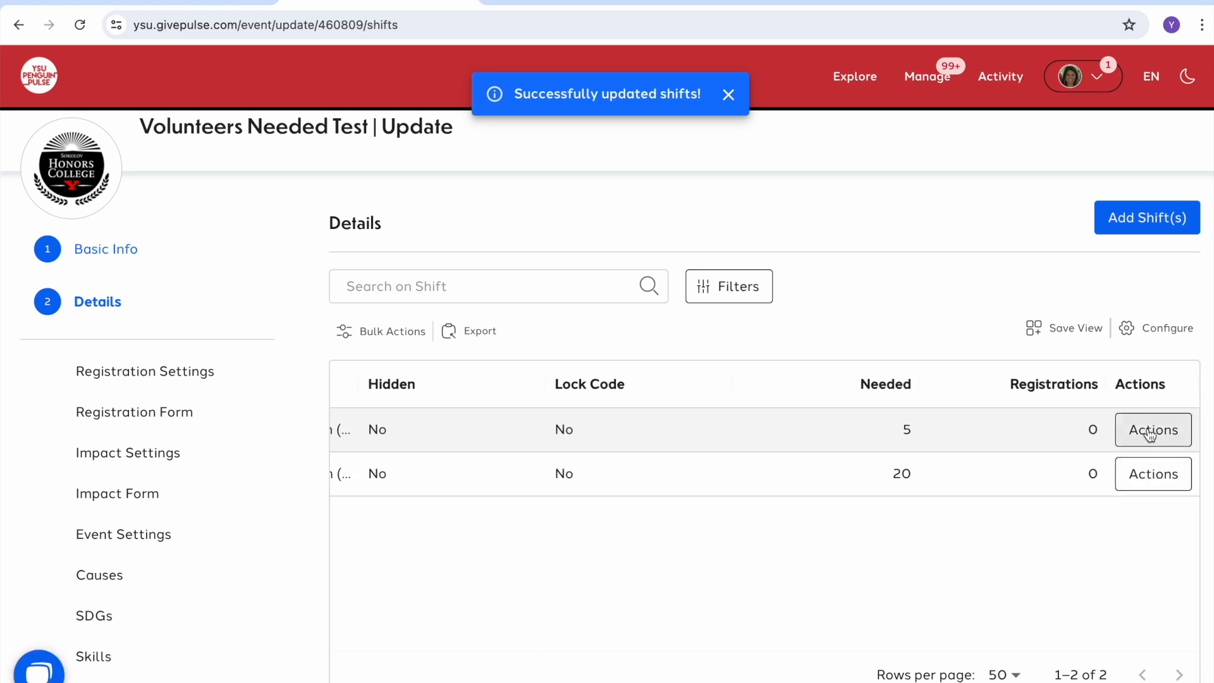
Step: Look over Shift 1's Actions and Bulk Actions menus without changes, then open the account menu
{"action": "left_click", "coordinate": [1150, 434]}
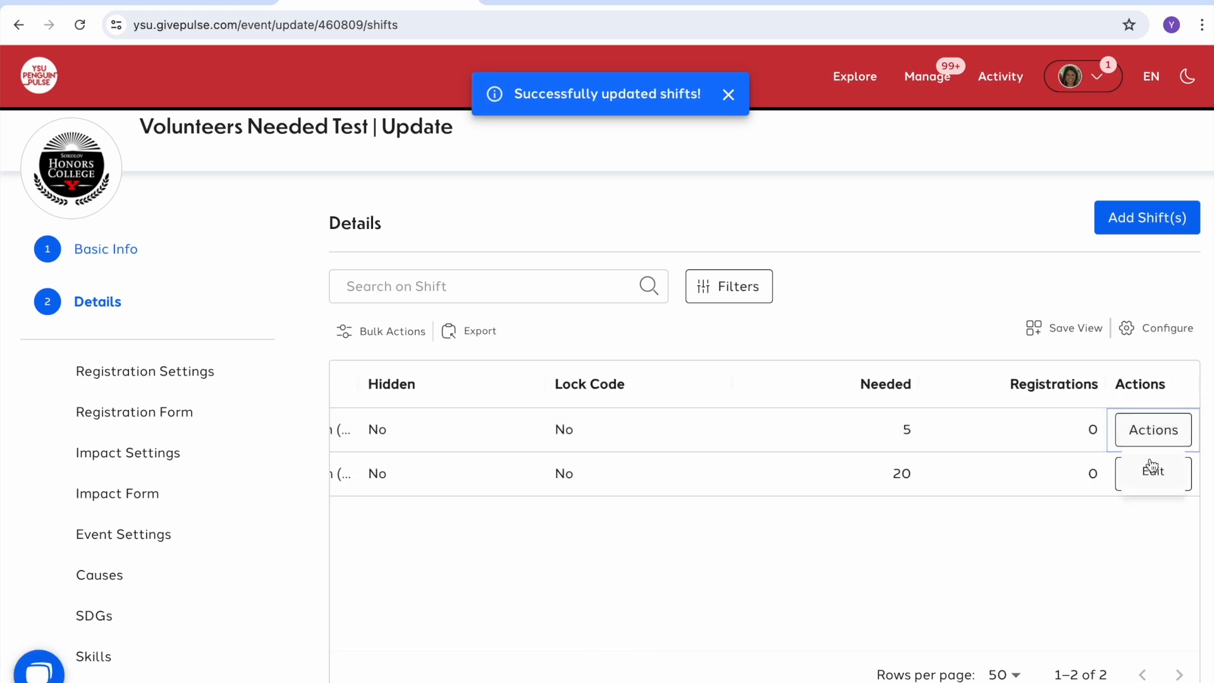
{"action": "left_click", "coordinate": [938, 316]}
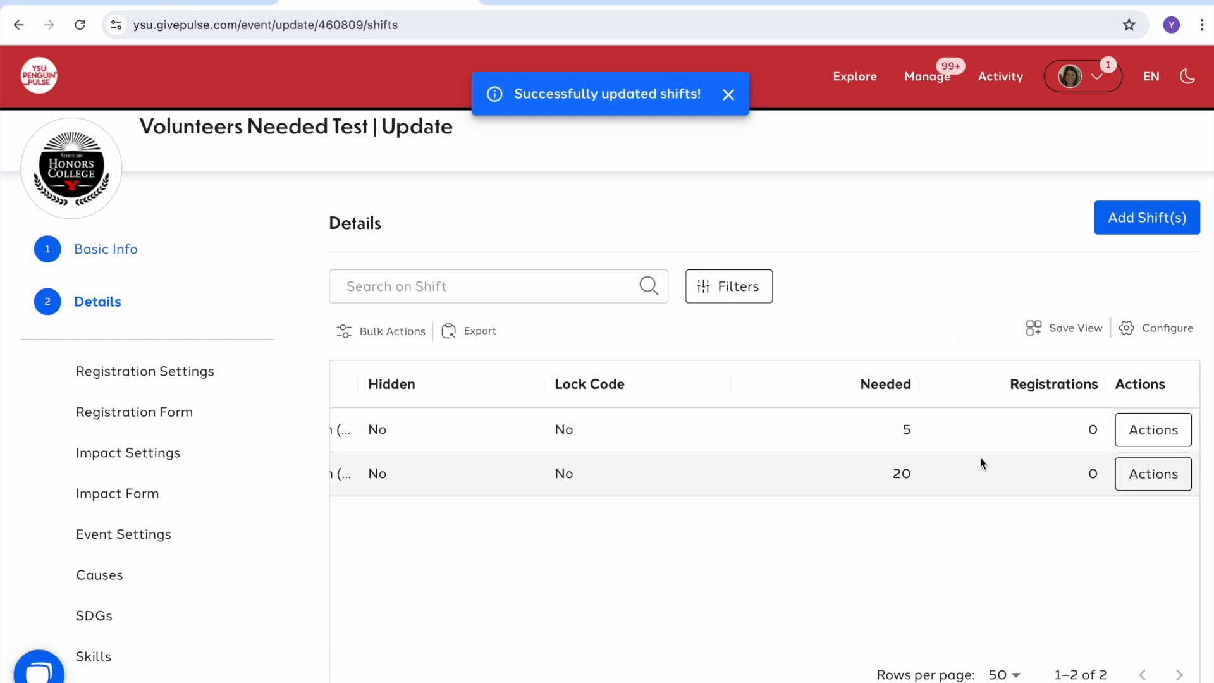
{"action": "scroll", "coordinate": [989, 441], "scroll_direction": "left", "scroll_amount": 10}
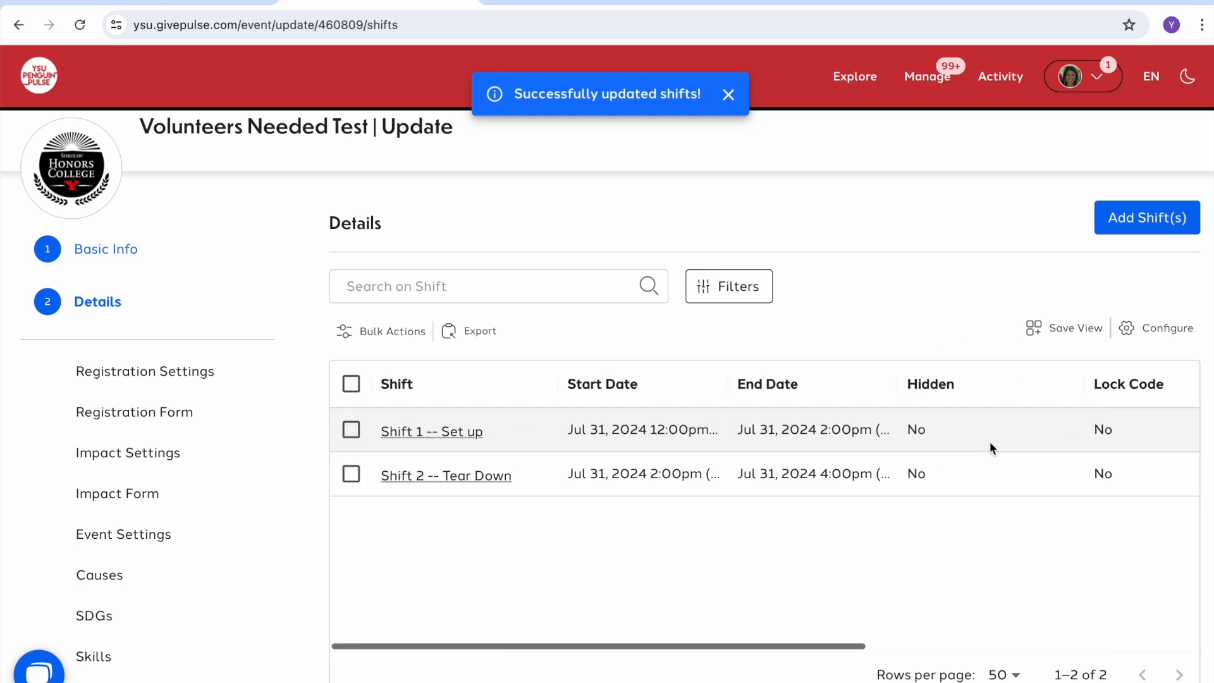
{"action": "left_click", "coordinate": [352, 431]}
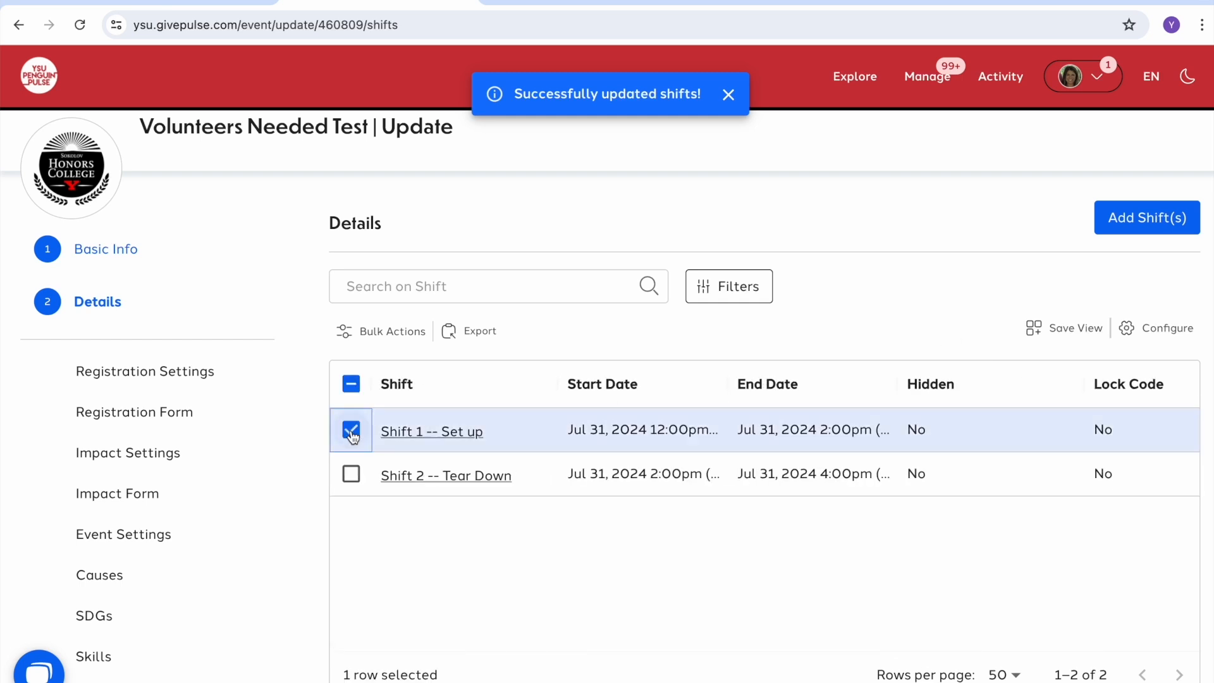
{"action": "left_click", "coordinate": [366, 331]}
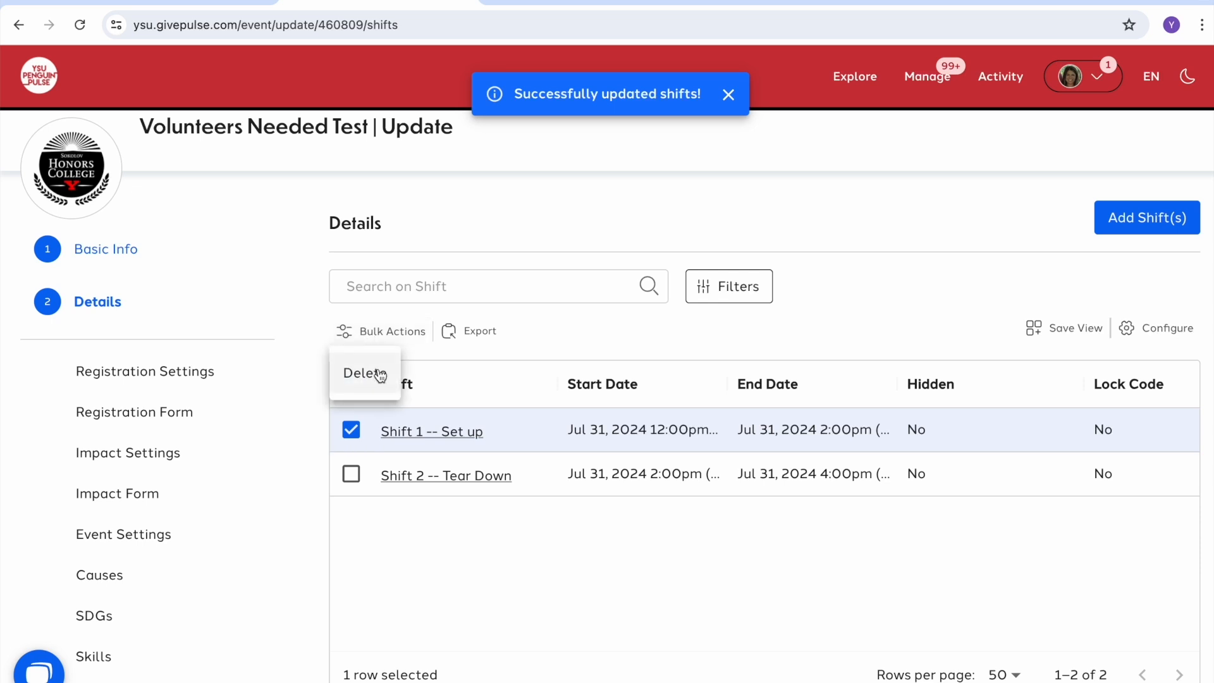
{"action": "left_click", "coordinate": [373, 326]}
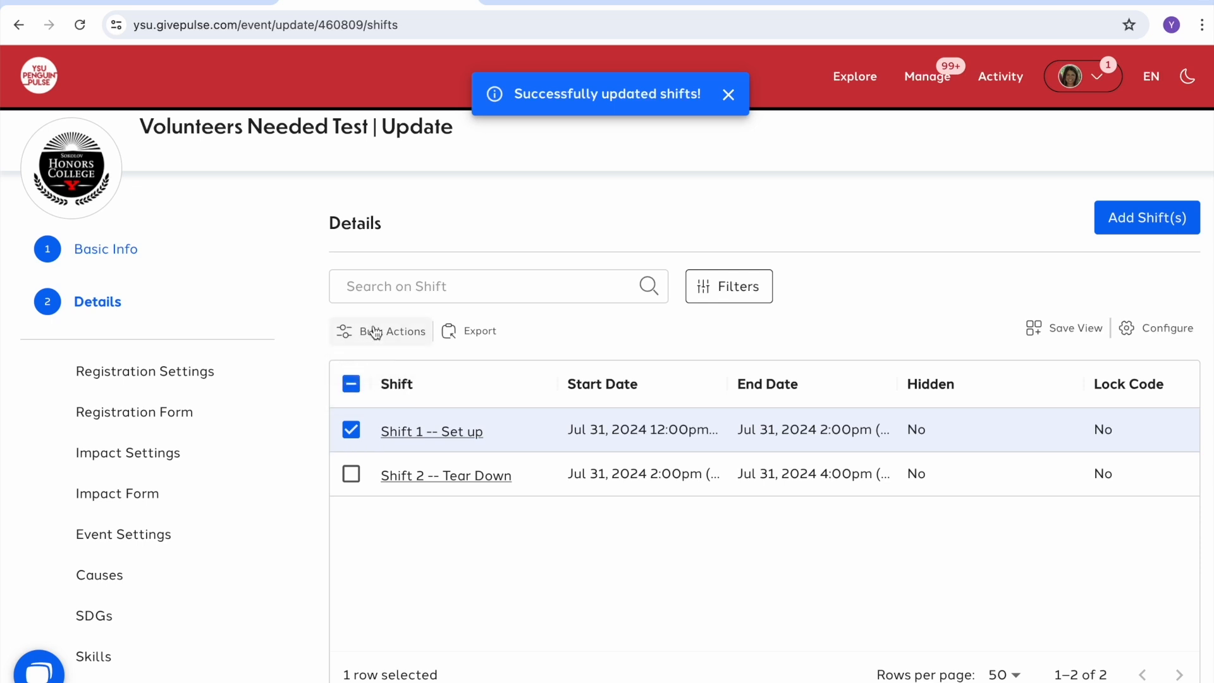
{"action": "left_click", "coordinate": [351, 430]}
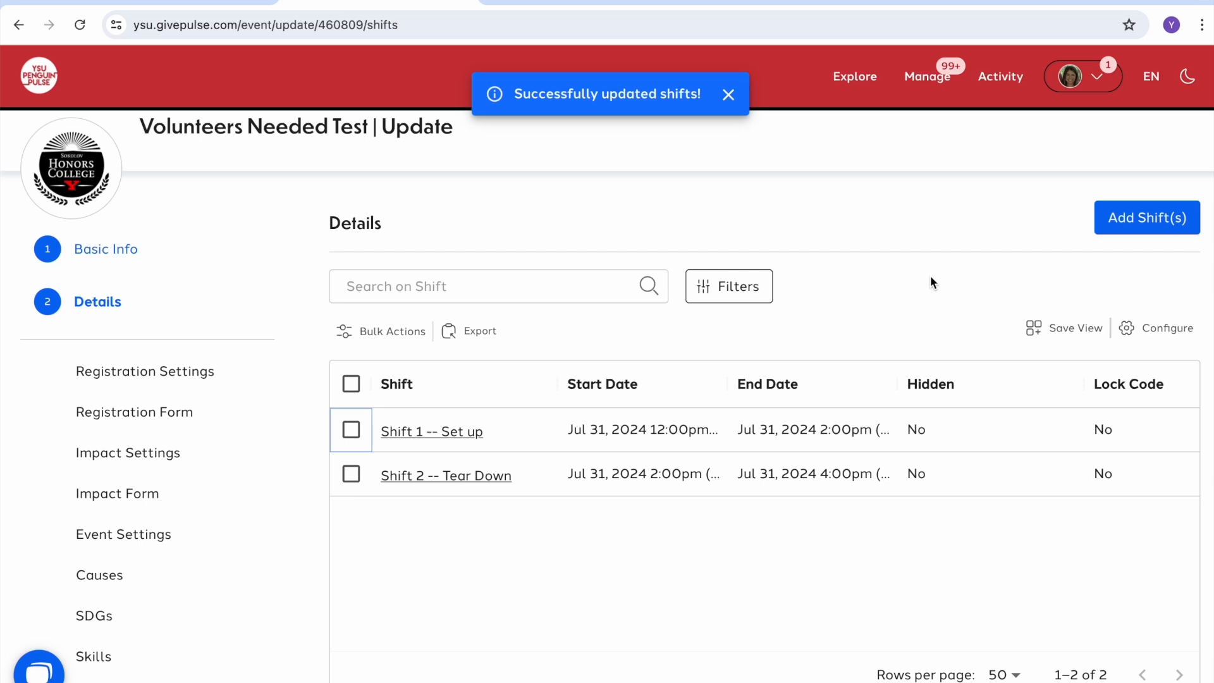
{"action": "left_click", "coordinate": [1097, 77]}
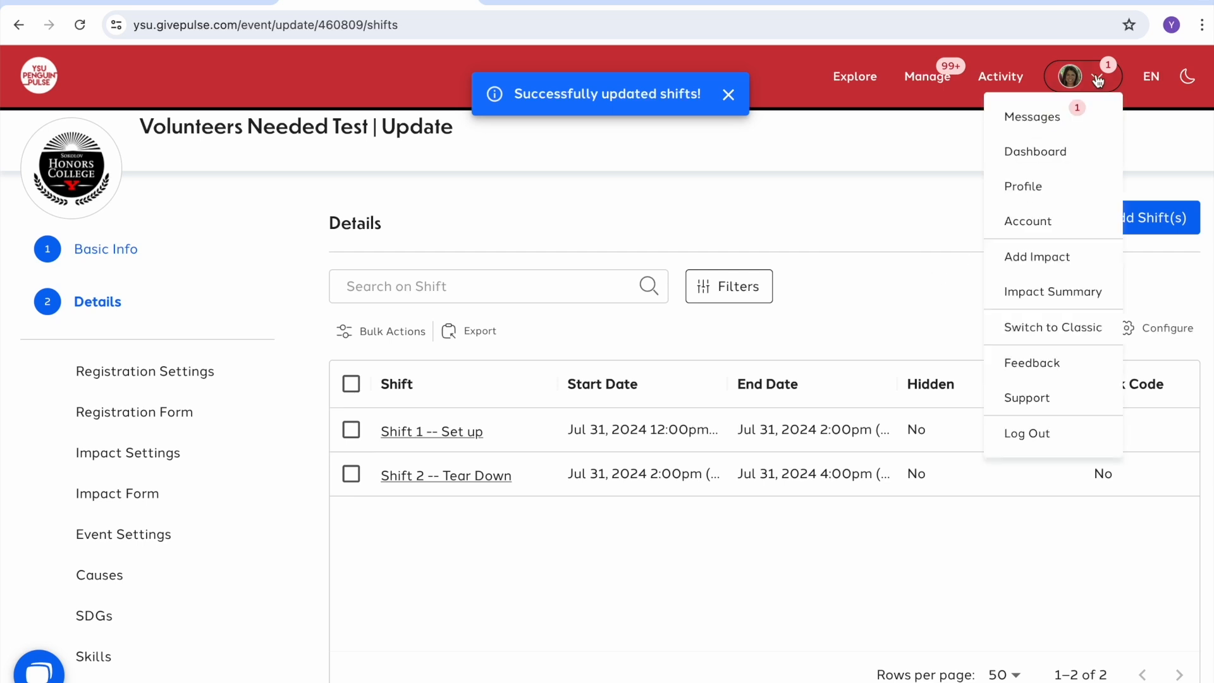
Step: Switch to the classic view and read the shift Import instructions page
{"action": "left_click", "coordinate": [1064, 329]}
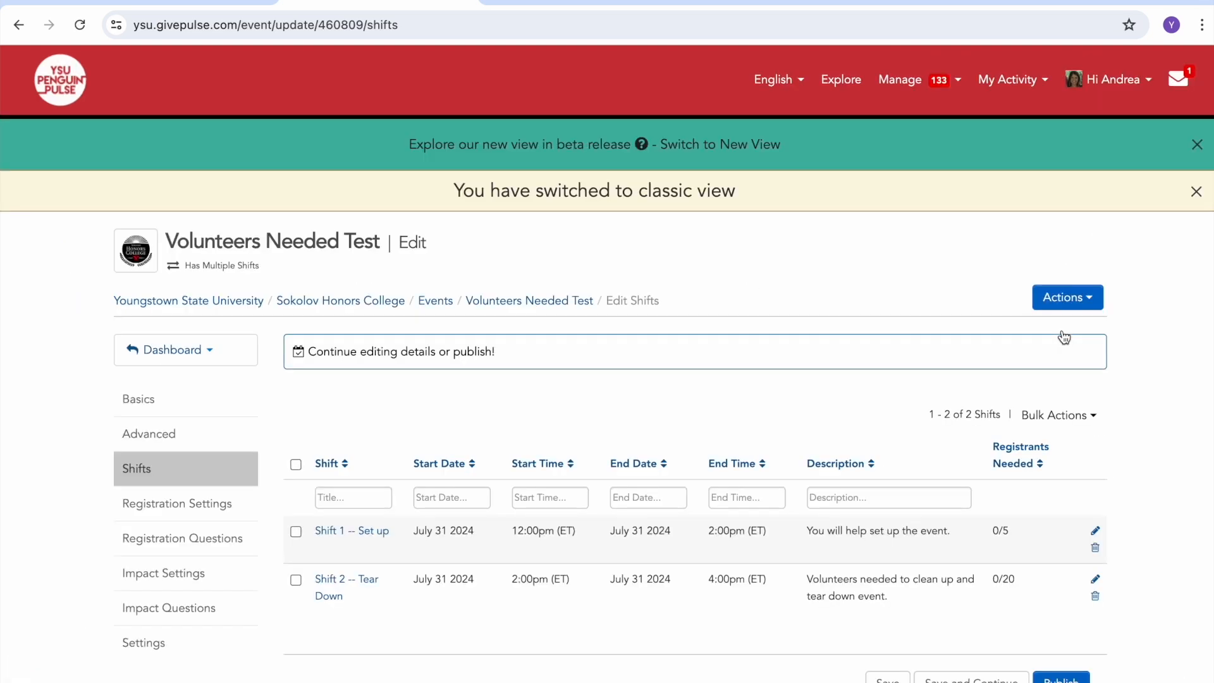
{"action": "left_click", "coordinate": [1096, 301]}
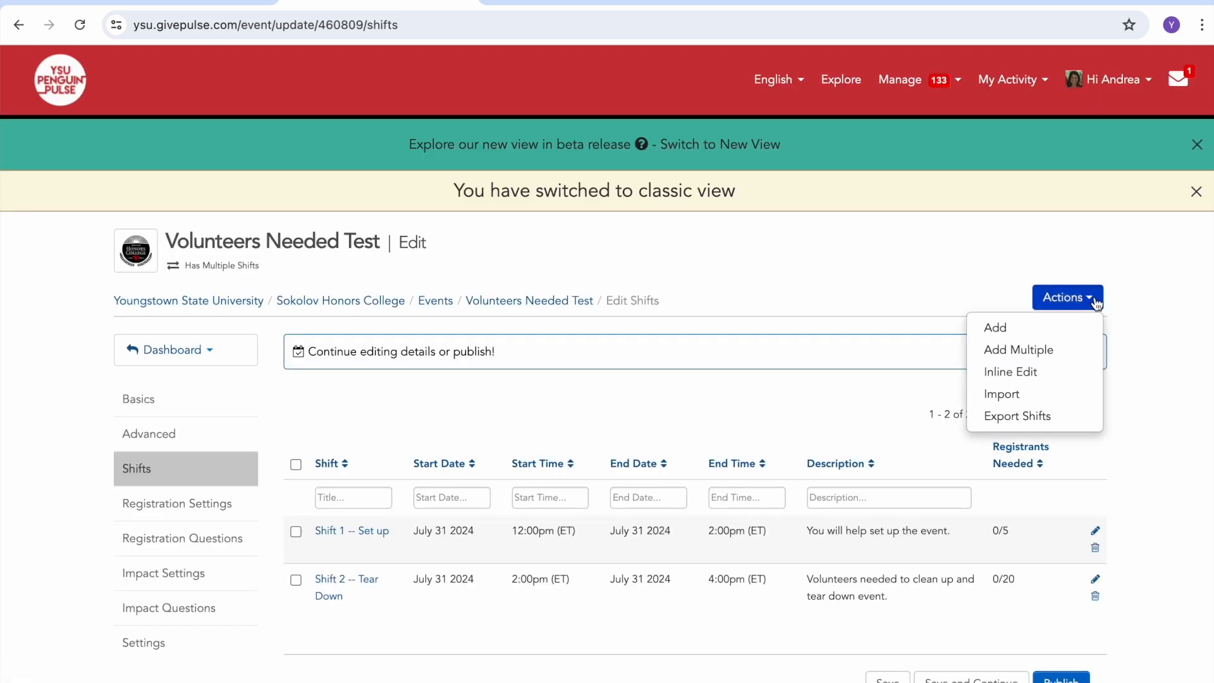
{"action": "left_click", "coordinate": [1051, 394]}
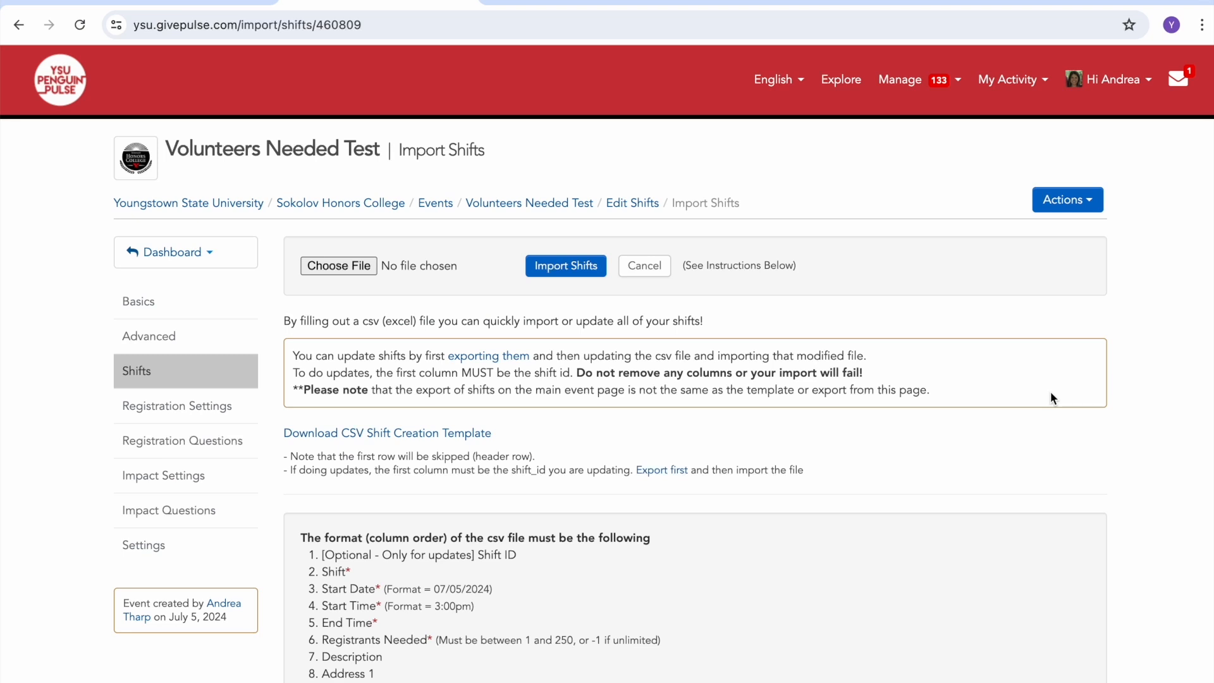
{"action": "scroll", "coordinate": [1050, 398], "scroll_direction": "down", "scroll_amount": 3}
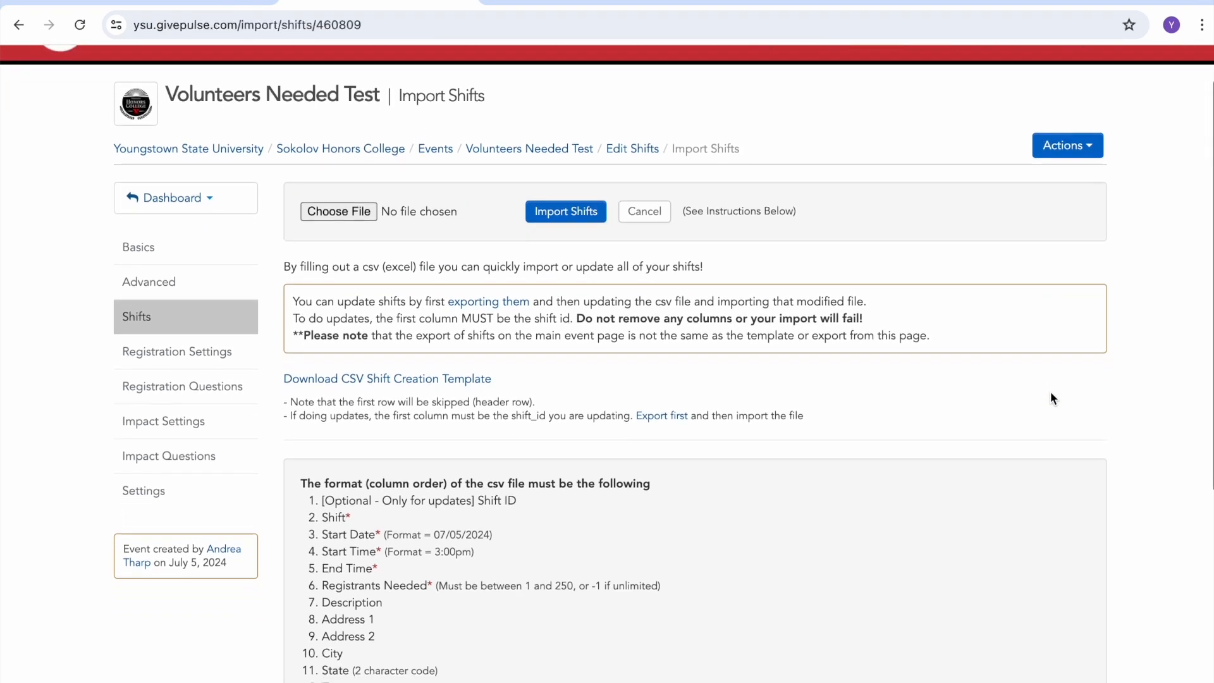
{"action": "scroll", "coordinate": [1050, 395], "scroll_direction": "down", "scroll_amount": 1}
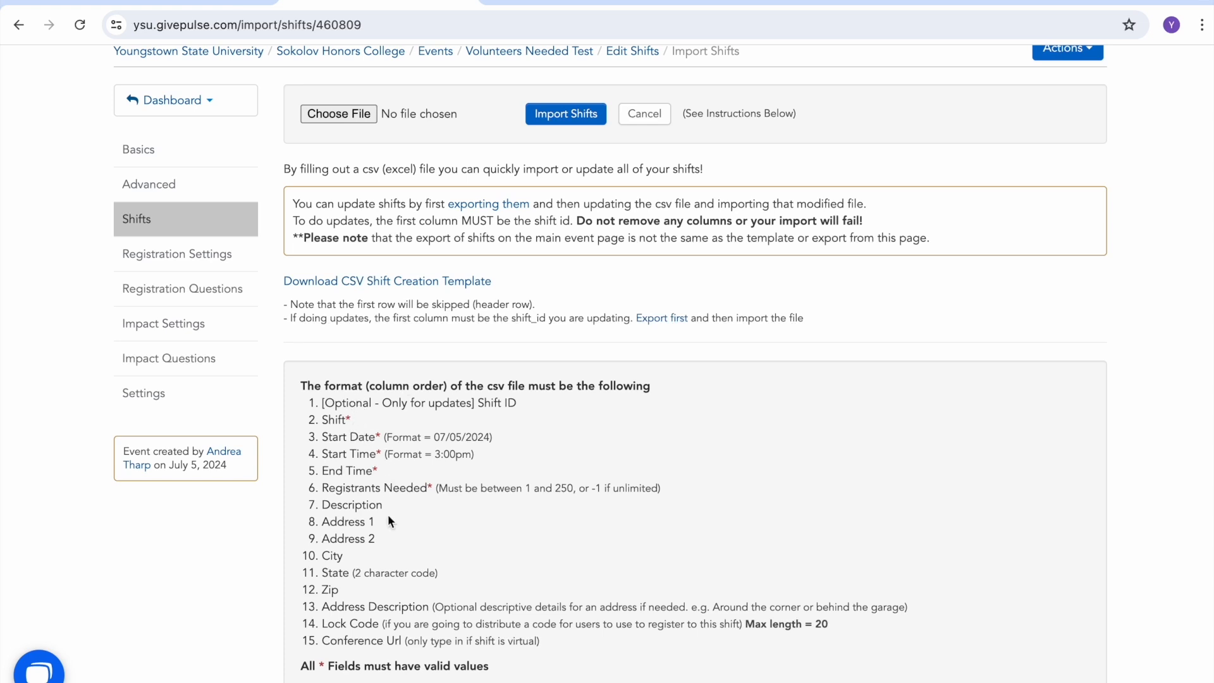
{"action": "scroll", "coordinate": [388, 516], "scroll_direction": "down", "scroll_amount": 1}
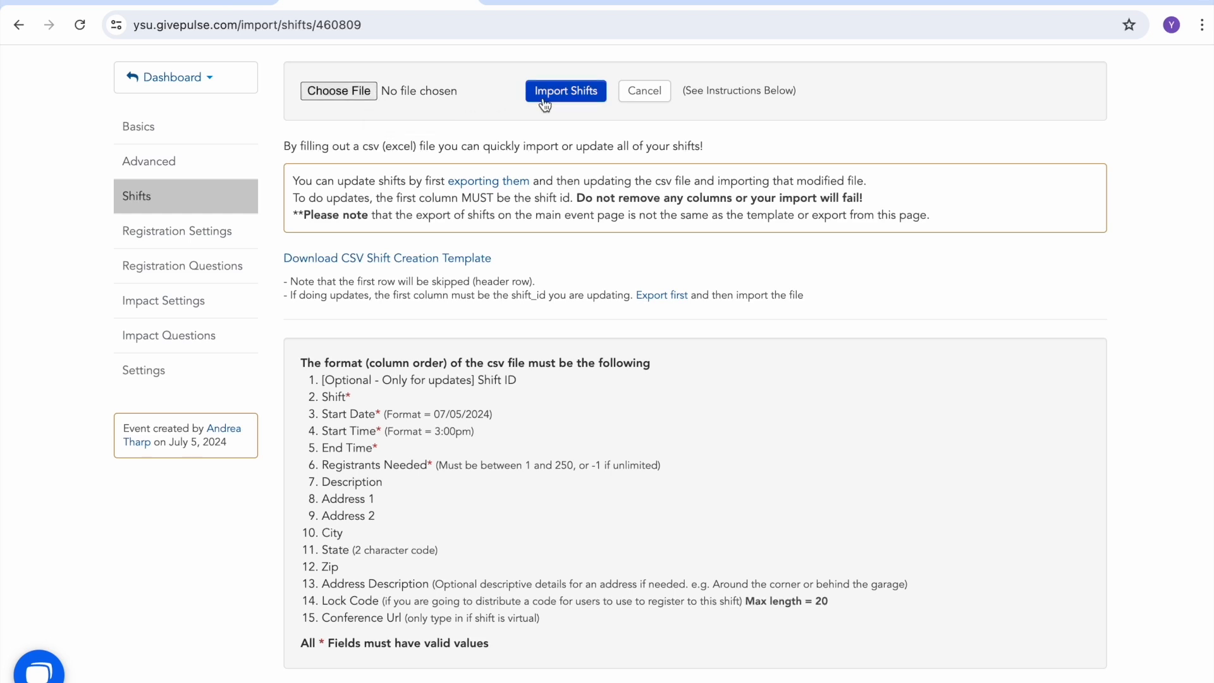
{"action": "scroll", "coordinate": [545, 104], "scroll_direction": "up", "scroll_amount": 3}
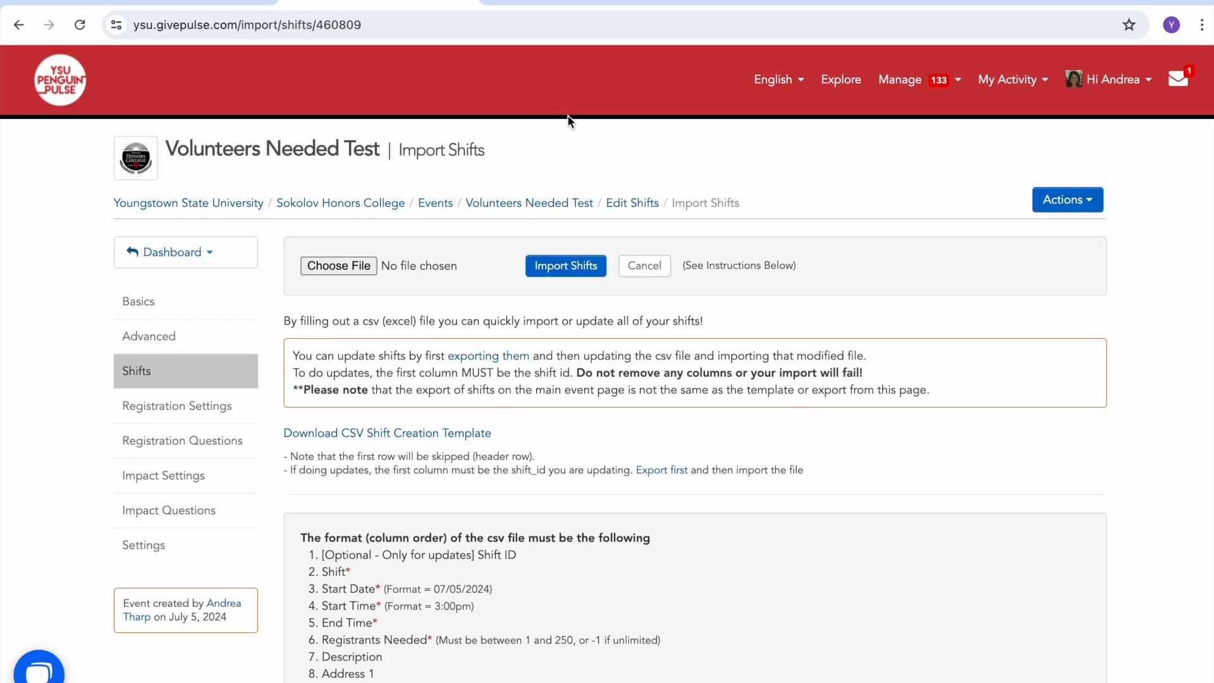
Step: Return to the Edit Shifts list and switch back to the new view
{"action": "left_click", "coordinate": [635, 204]}
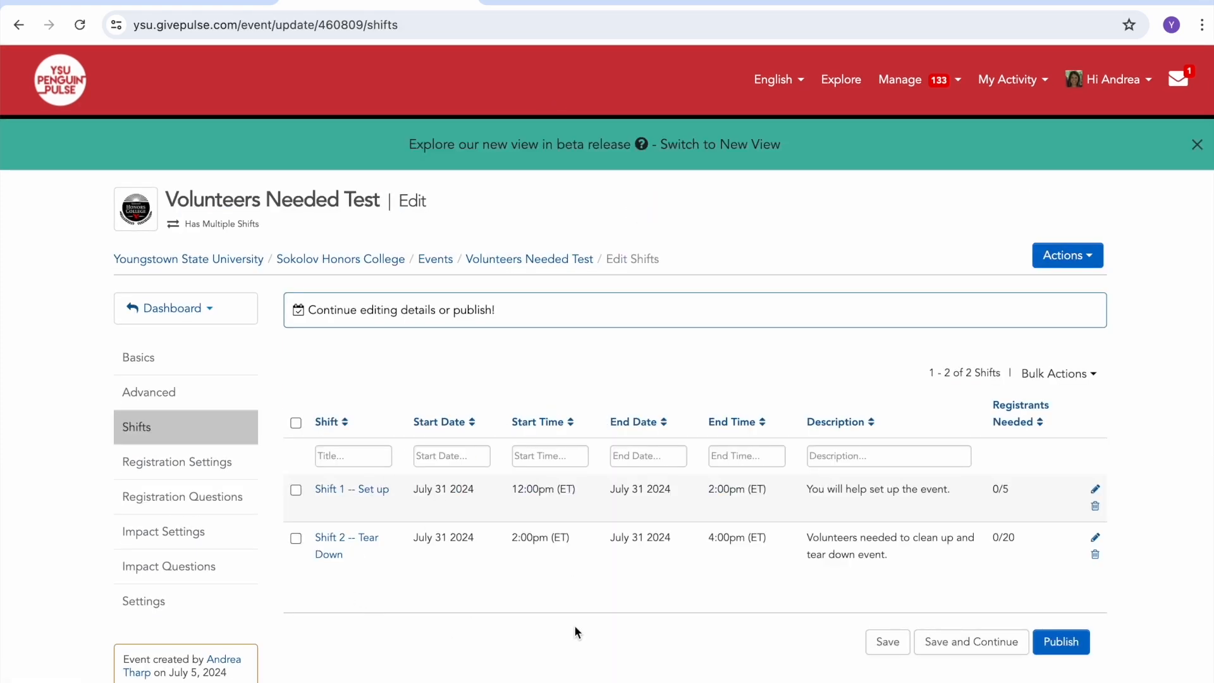
{"action": "left_click", "coordinate": [1147, 81]}
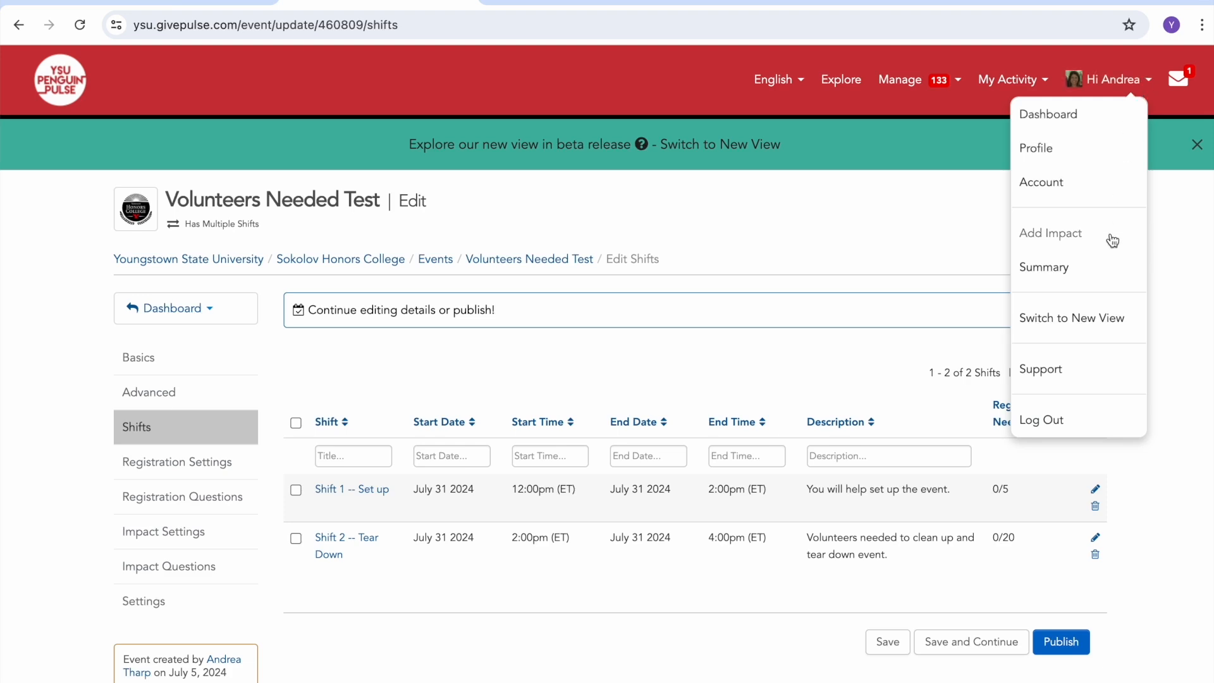
{"action": "left_click", "coordinate": [1089, 328]}
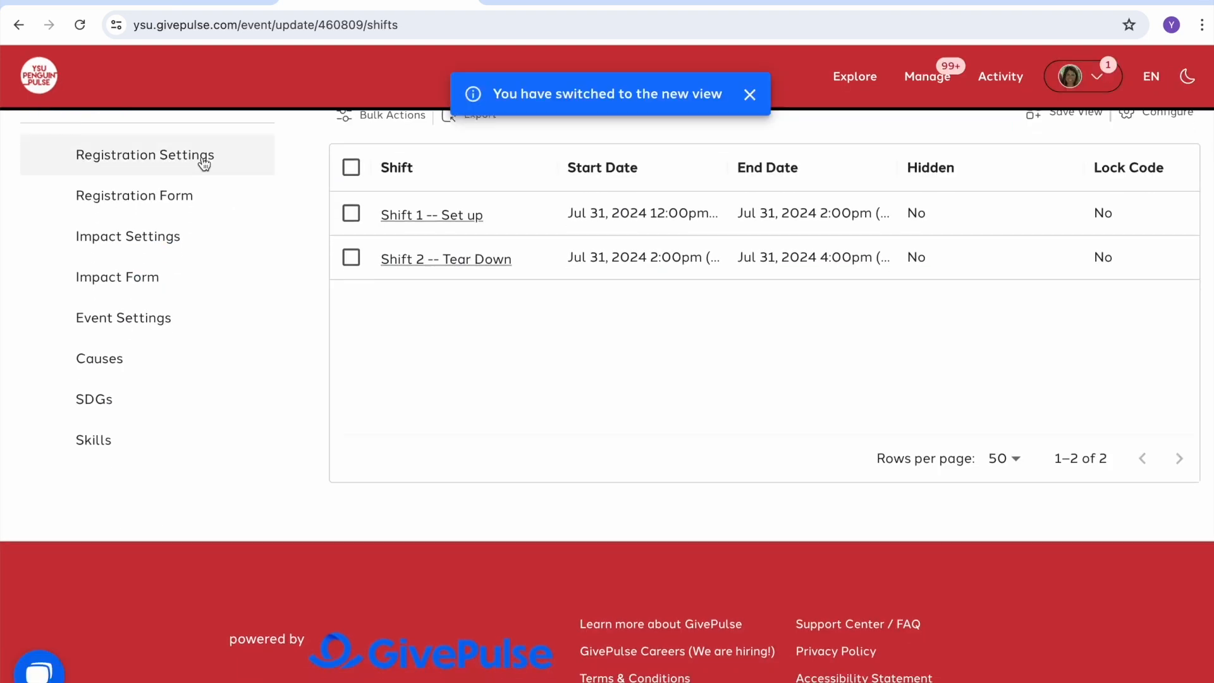
{"action": "left_click", "coordinate": [203, 163]}
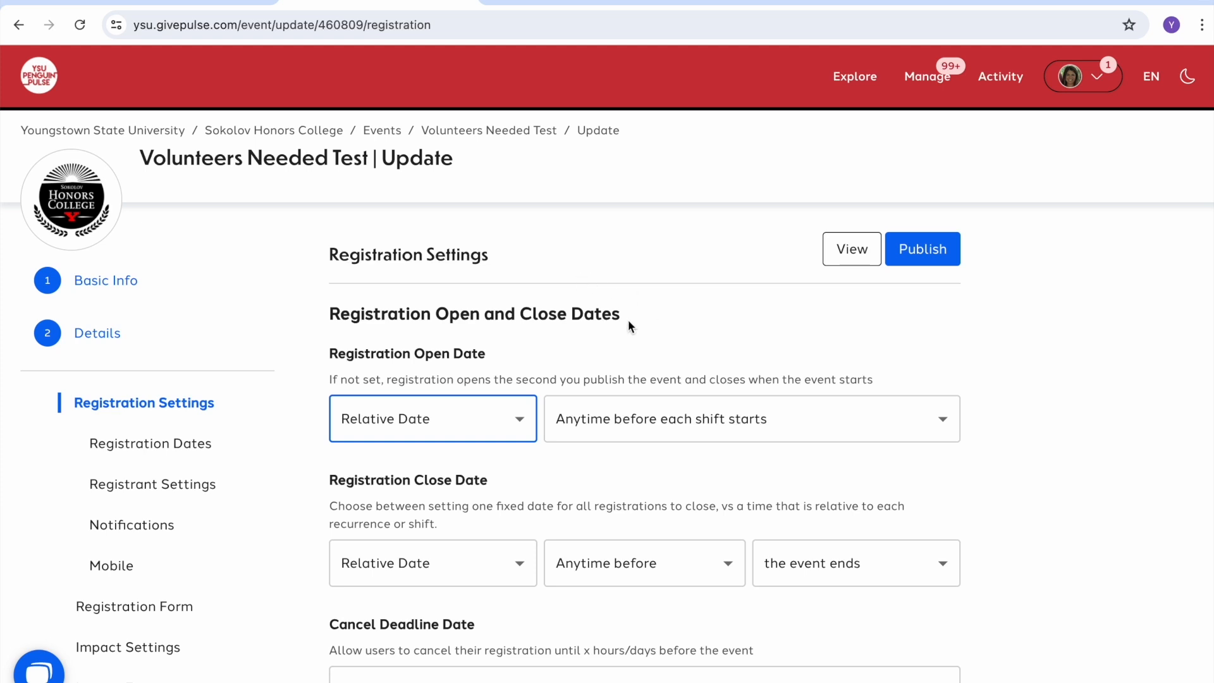
Step: Turn Guest Registration on and back off in the registration settings
{"action": "scroll", "coordinate": [629, 324], "scroll_direction": "down", "scroll_amount": 4}
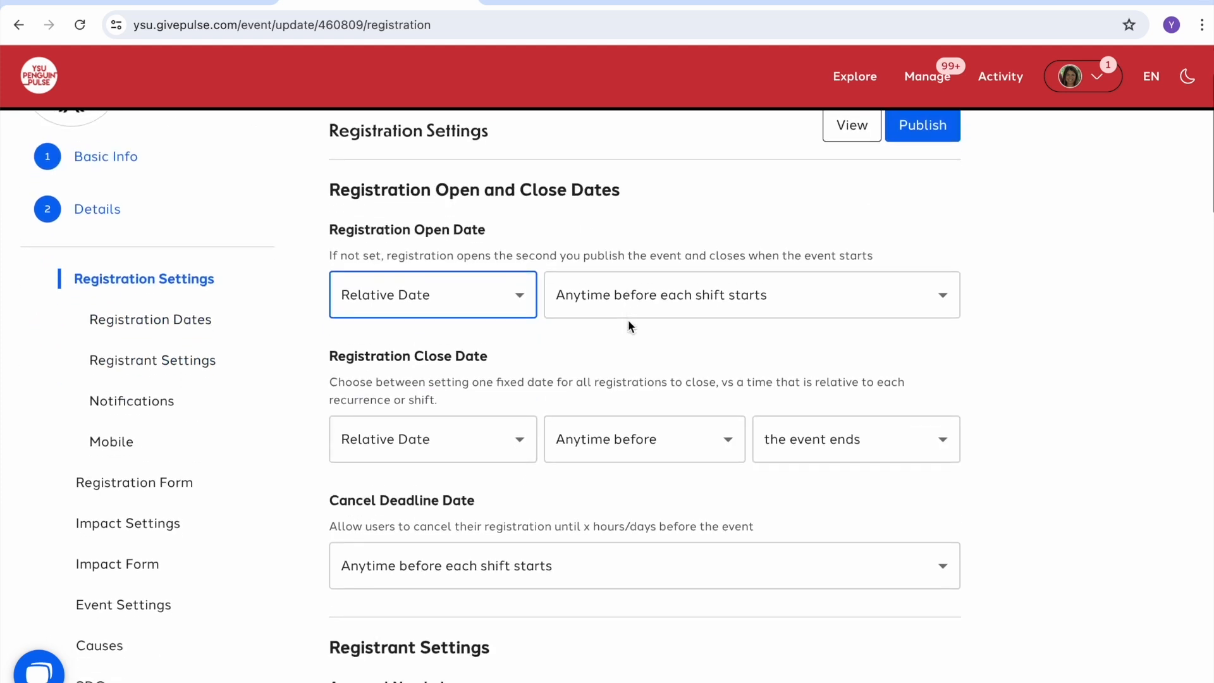
{"action": "scroll", "coordinate": [629, 324], "scroll_direction": "down", "scroll_amount": 3}
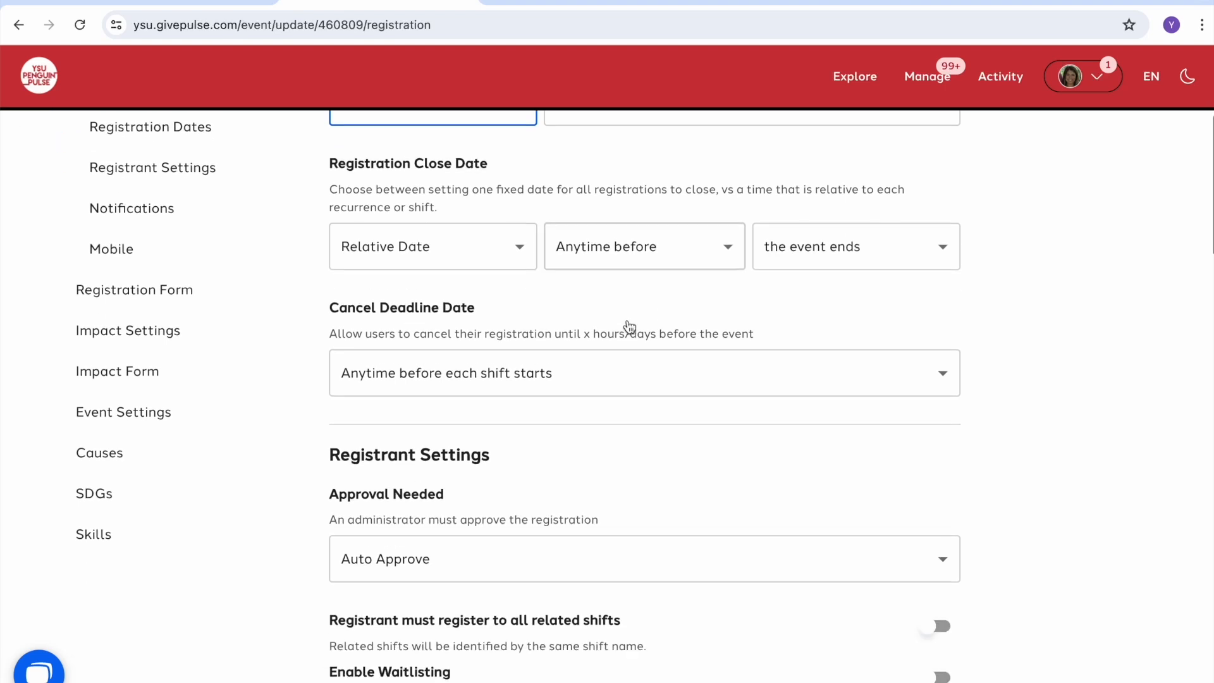
{"action": "scroll", "coordinate": [630, 327], "scroll_direction": "down", "scroll_amount": 1}
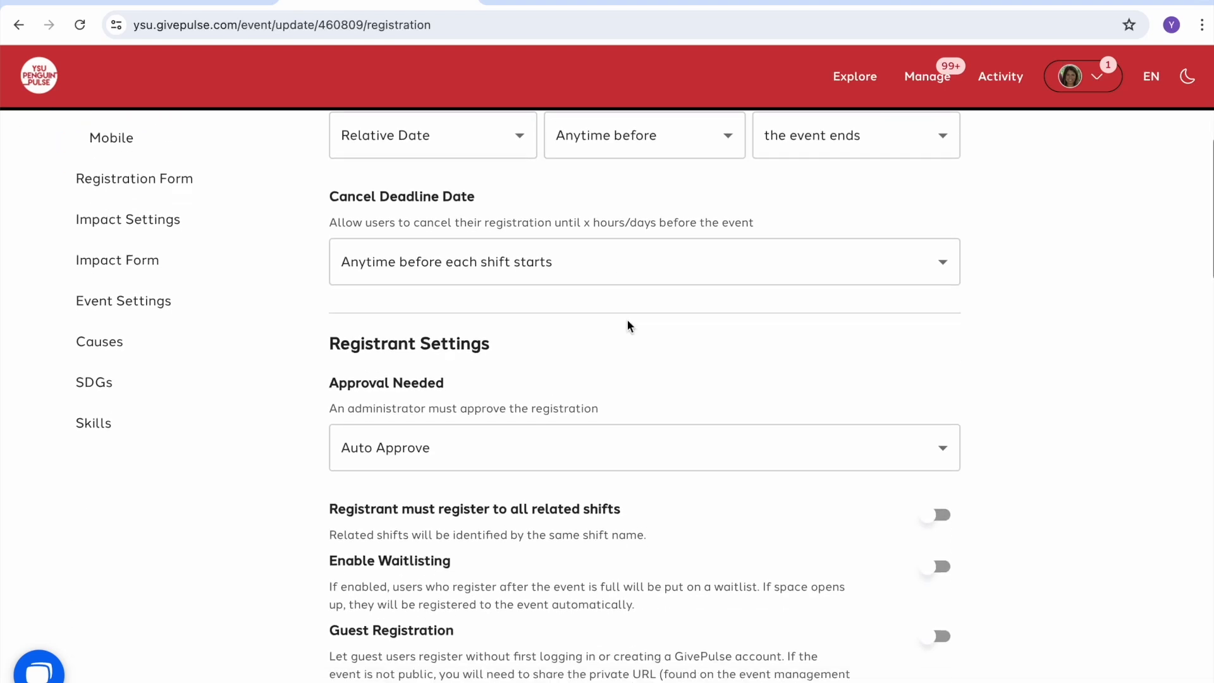
{"action": "scroll", "coordinate": [629, 326], "scroll_direction": "down", "scroll_amount": 3}
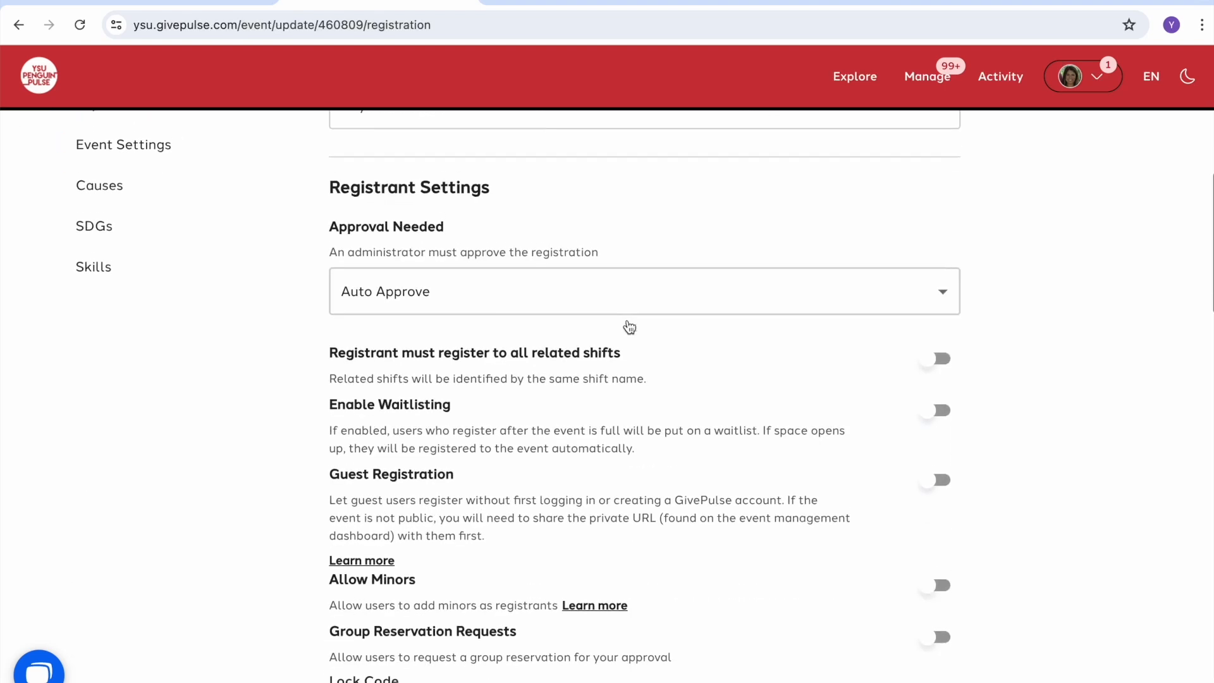
{"action": "scroll", "coordinate": [629, 326], "scroll_direction": "down", "scroll_amount": 1}
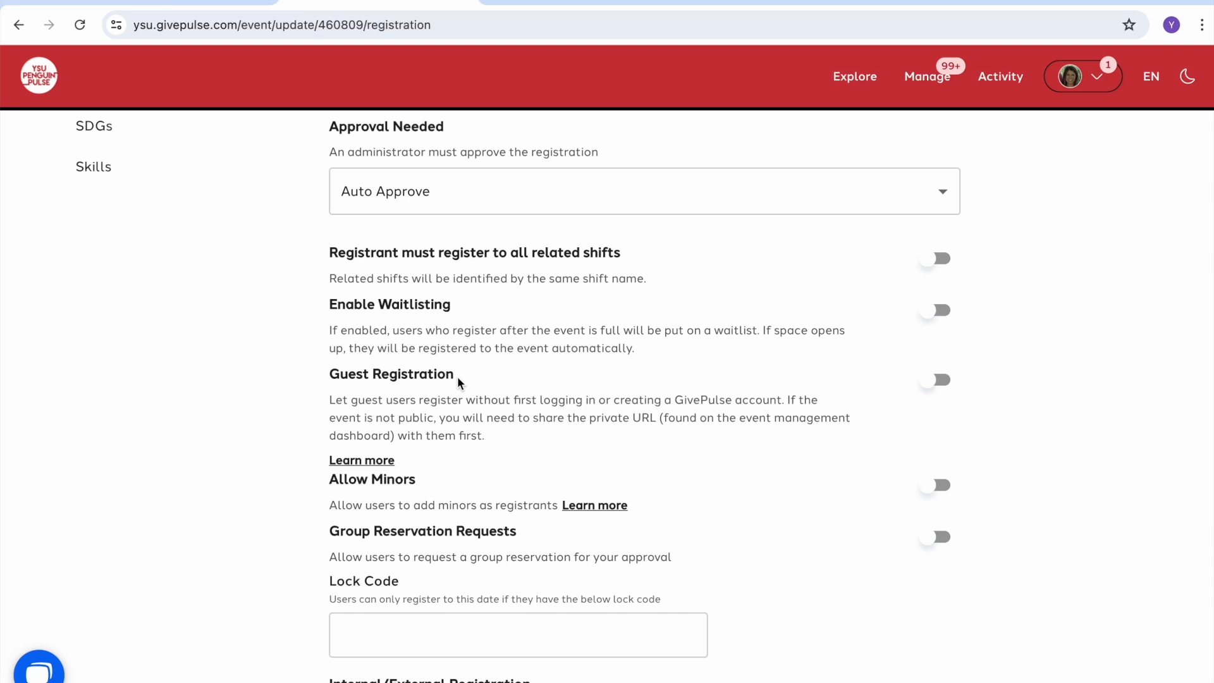
{"action": "left_click", "coordinate": [932, 381]}
{"action": "left_click", "coordinate": [932, 383]}
Step: Enter a lock code and then clear it again
{"action": "scroll", "coordinate": [839, 502], "scroll_direction": "down", "scroll_amount": 3}
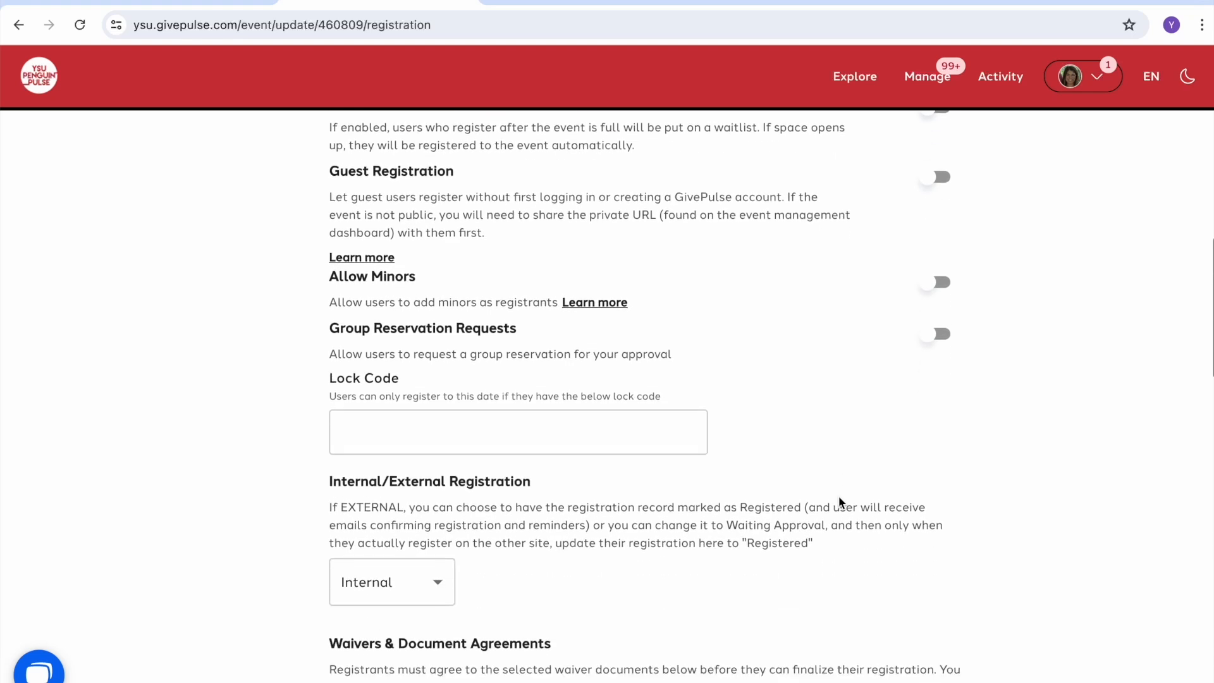
{"action": "left_click", "coordinate": [512, 433]}
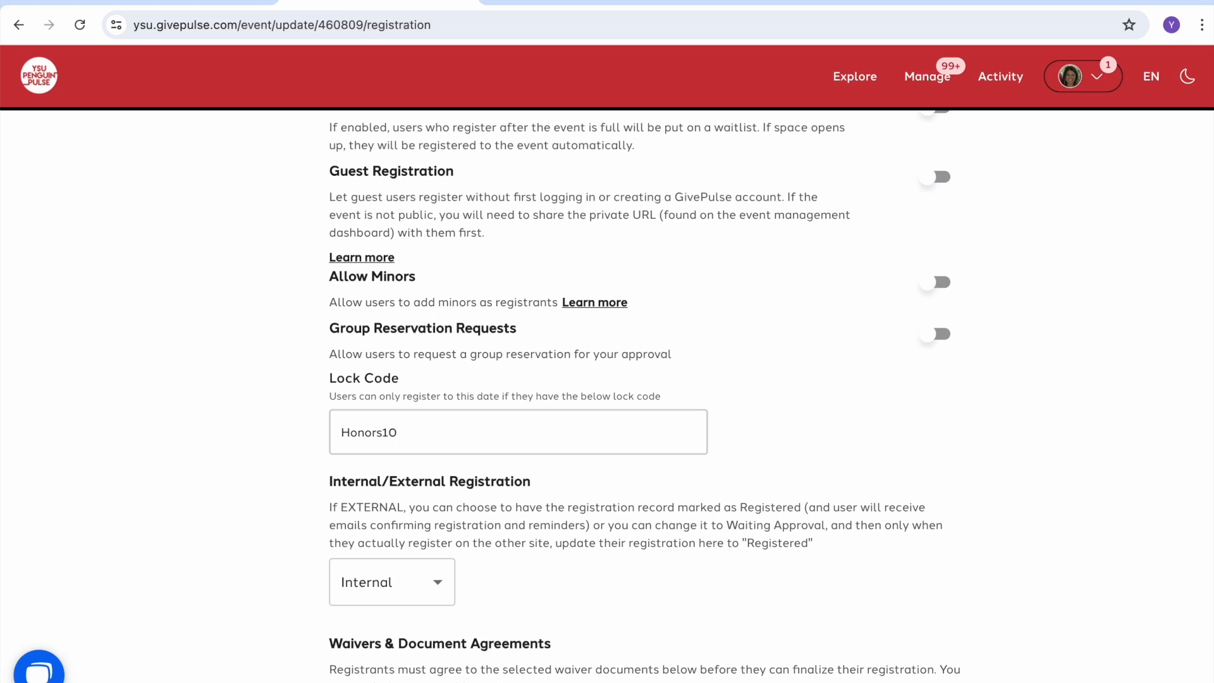
Step: Tick and untick the 7-day and 48-hour reminders, keeping 24 hours prior, and save
{"action": "scroll", "coordinate": [874, 466], "scroll_direction": "down", "scroll_amount": 3}
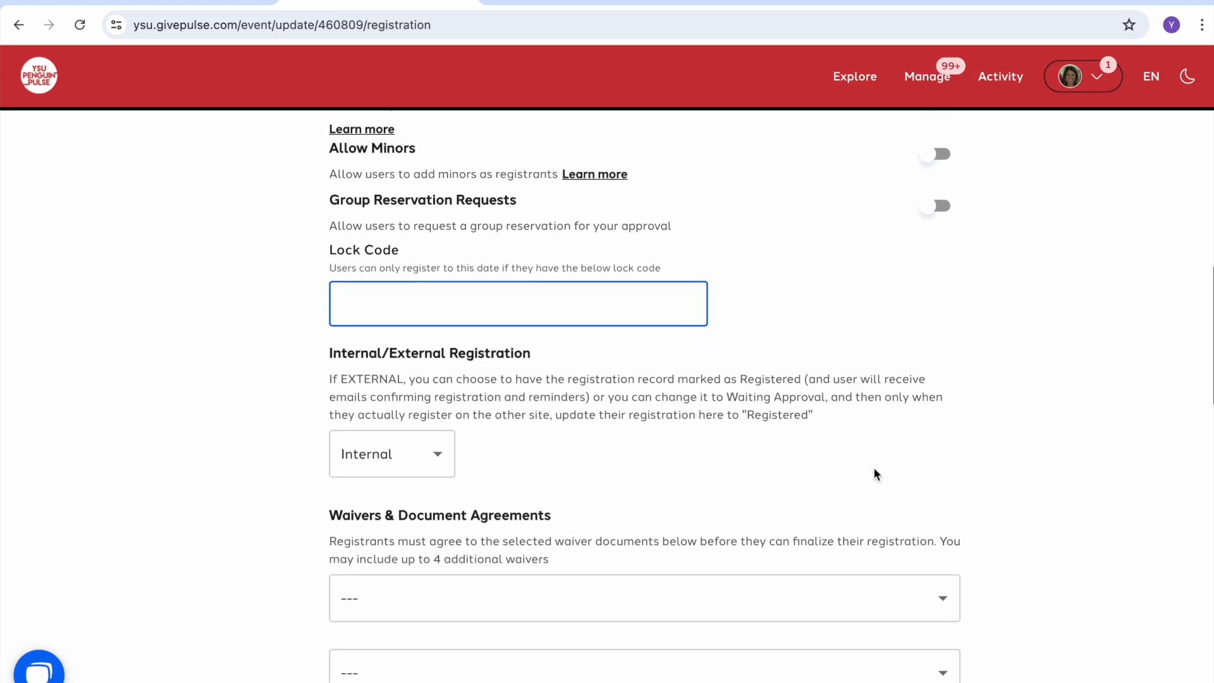
{"action": "scroll", "coordinate": [874, 473], "scroll_direction": "down", "scroll_amount": 10}
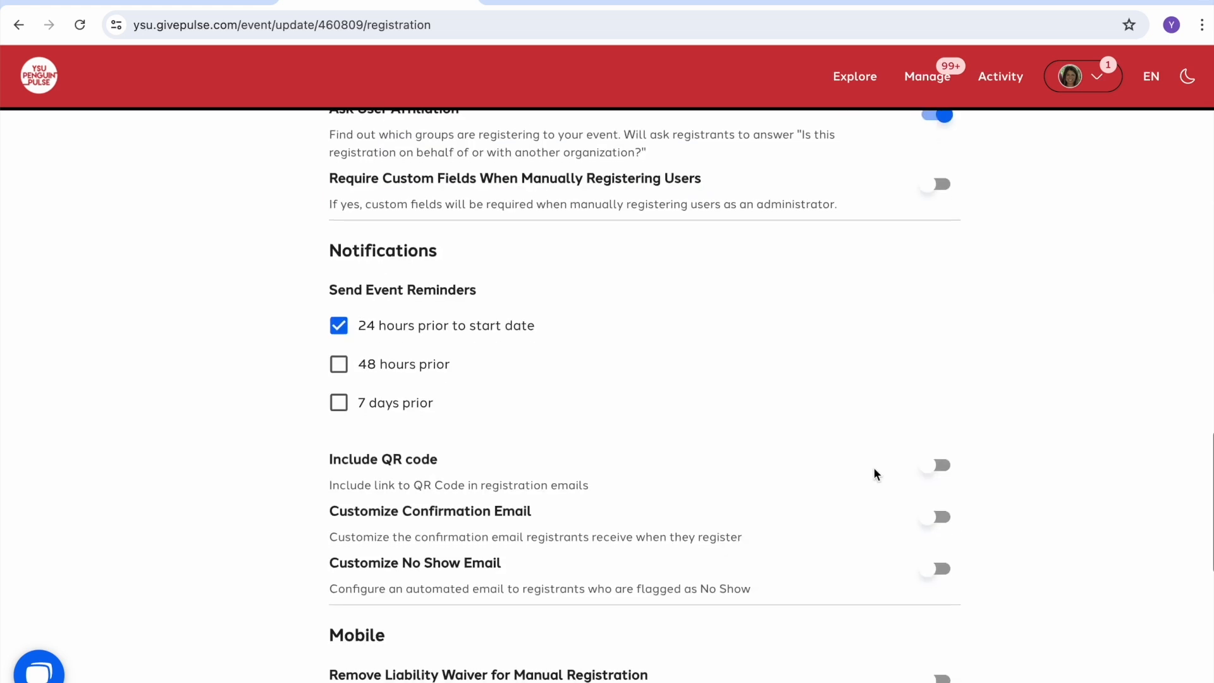
{"action": "left_click", "coordinate": [340, 405]}
{"action": "left_click", "coordinate": [342, 366]}
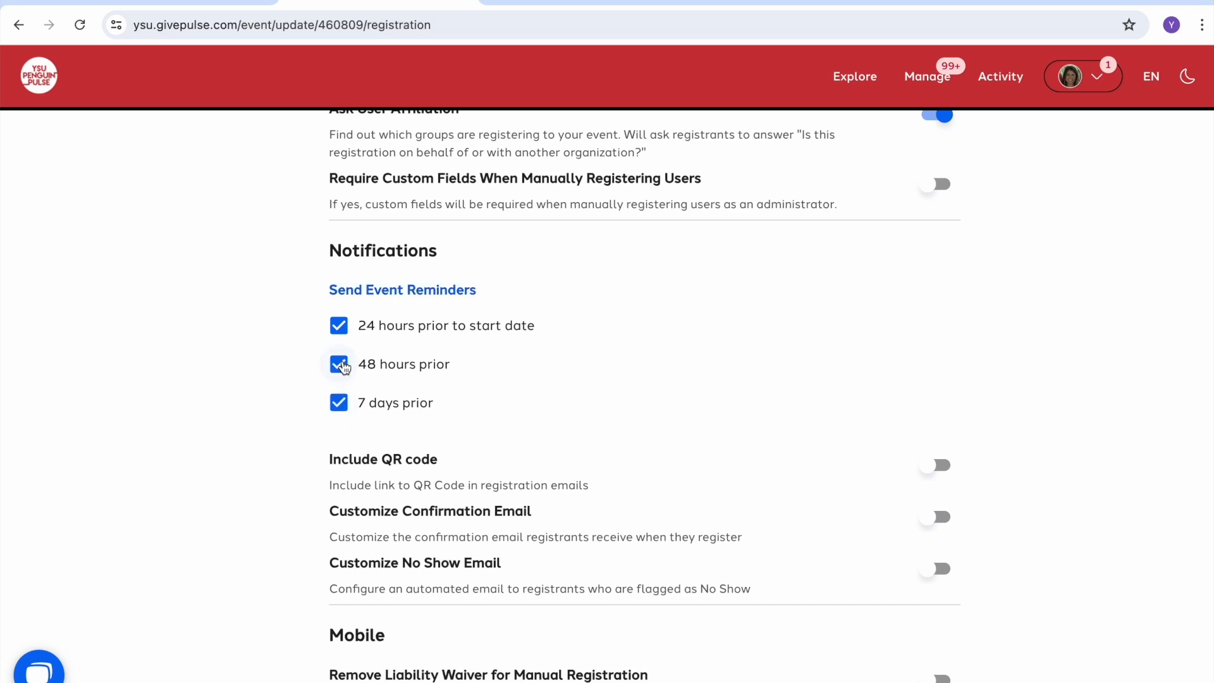
{"action": "left_click", "coordinate": [344, 367]}
{"action": "left_click", "coordinate": [340, 406]}
{"action": "scroll", "coordinate": [1030, 429], "scroll_direction": "down", "scroll_amount": 5}
{"action": "left_click", "coordinate": [901, 632]}
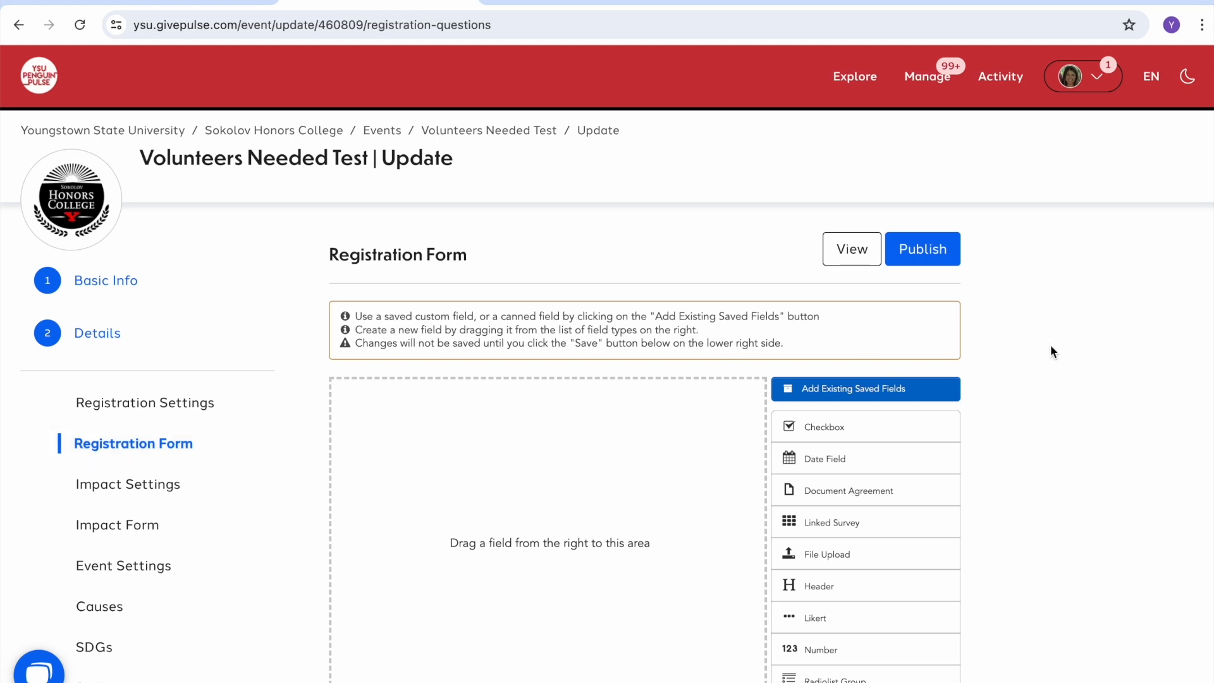
Step: Add a required text question 'What is your major?' to the registration form
{"action": "scroll", "coordinate": [1050, 347], "scroll_direction": "down", "scroll_amount": 1}
{"action": "scroll", "coordinate": [1050, 348], "scroll_direction": "down", "scroll_amount": 1}
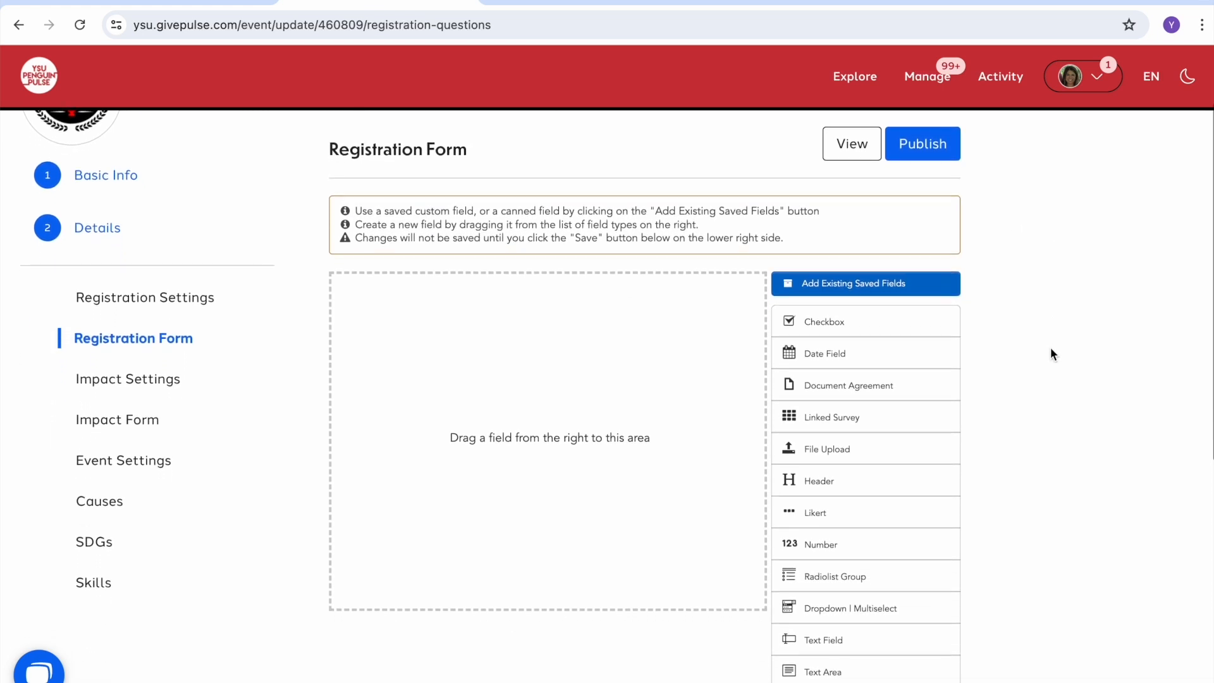
{"action": "left_click_drag", "start_coordinate": [816, 644], "coordinate": [593, 489]}
{"action": "left_click_drag", "start_coordinate": [504, 345], "coordinate": [406, 346]}
{"action": "type", "text": "What is your major?"}
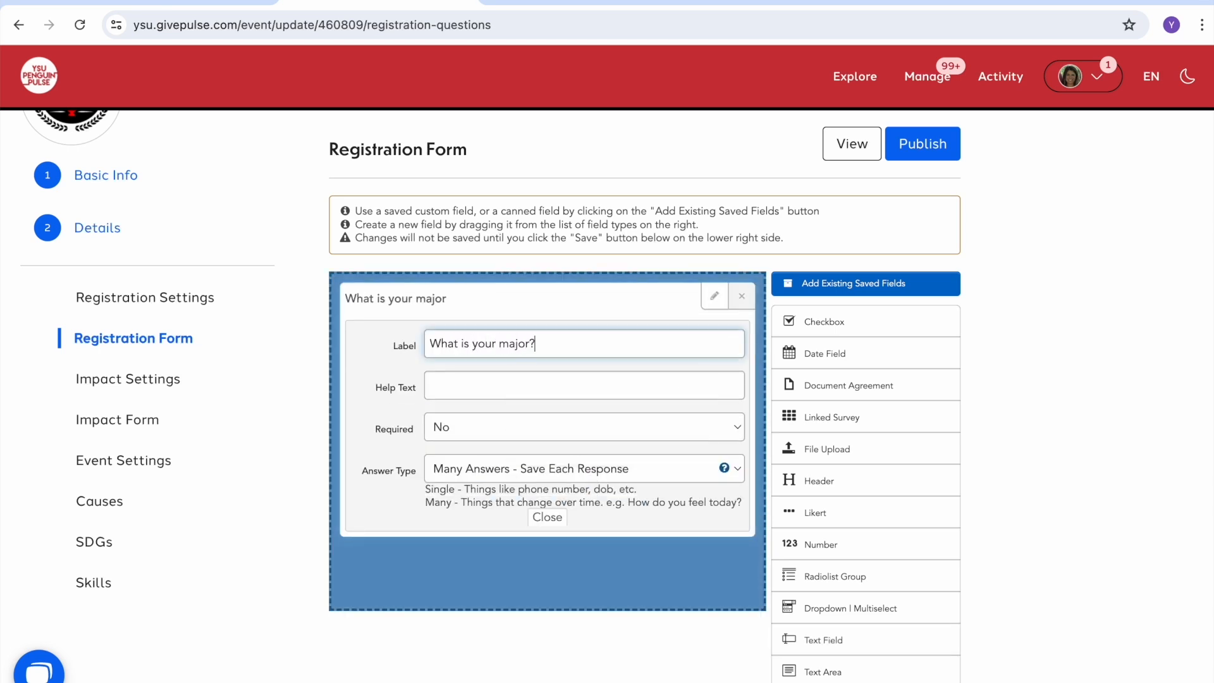
{"action": "left_click", "coordinate": [445, 435]}
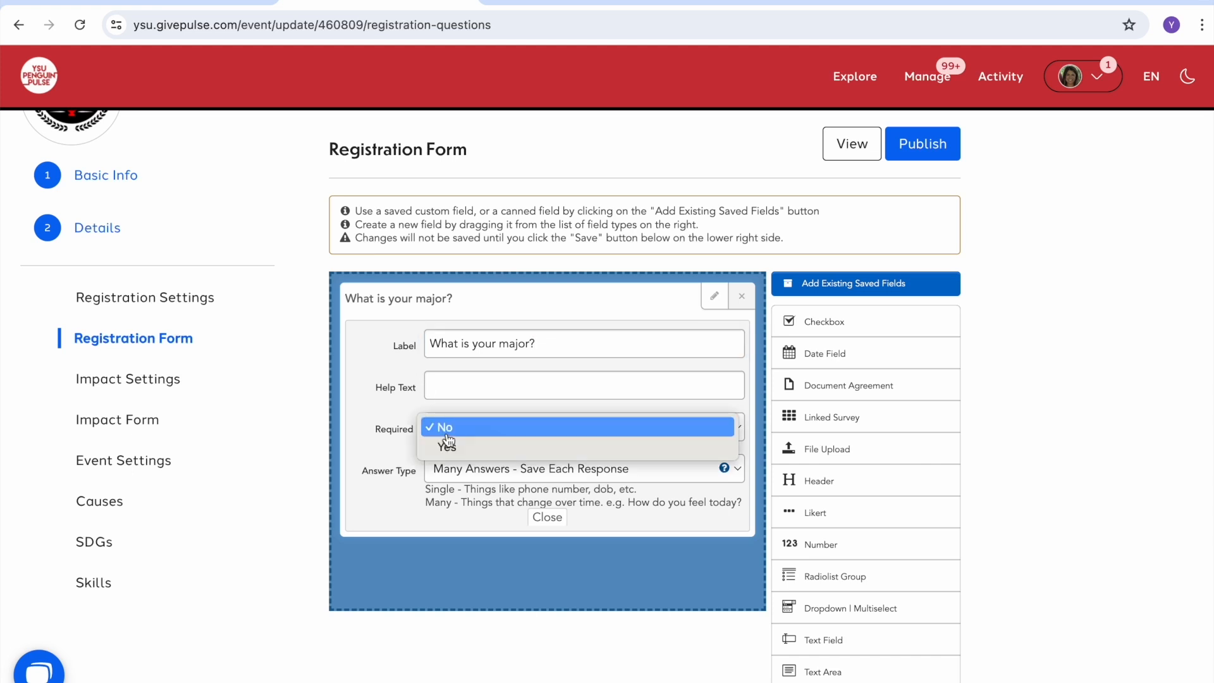
{"action": "left_click", "coordinate": [450, 448]}
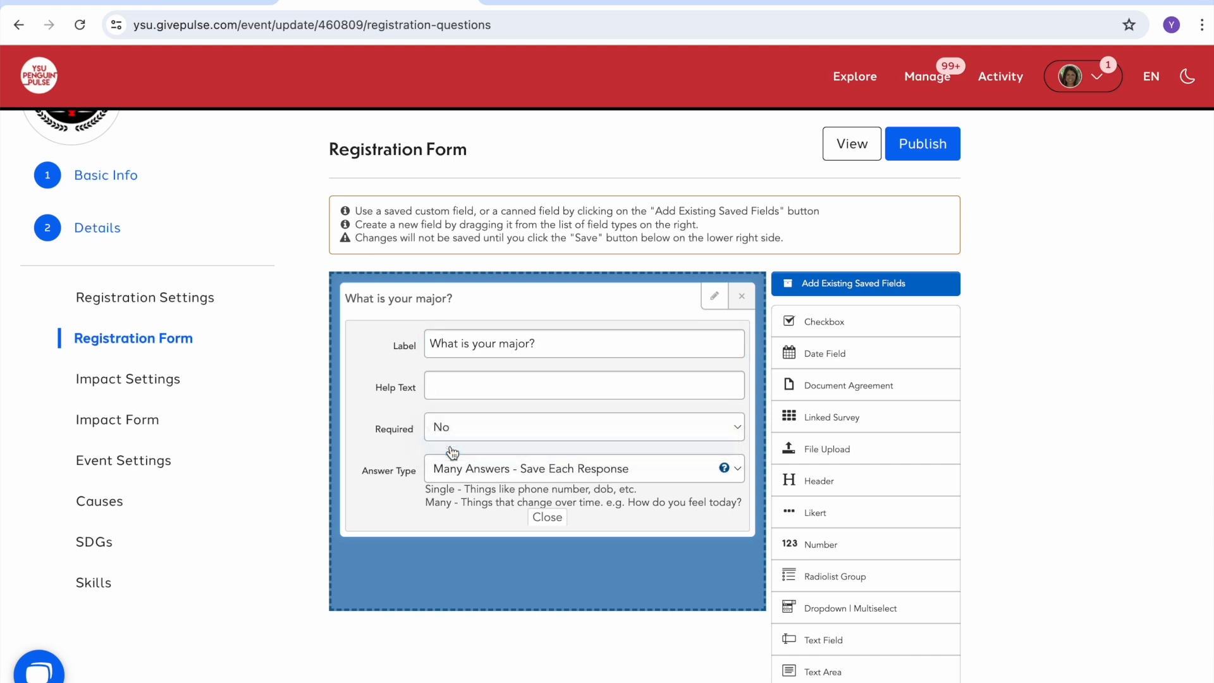
{"action": "left_click", "coordinate": [545, 520]}
Step: Add a T-shirt size single-choice question with first options XS and S
{"action": "left_click_drag", "start_coordinate": [894, 578], "coordinate": [615, 484]}
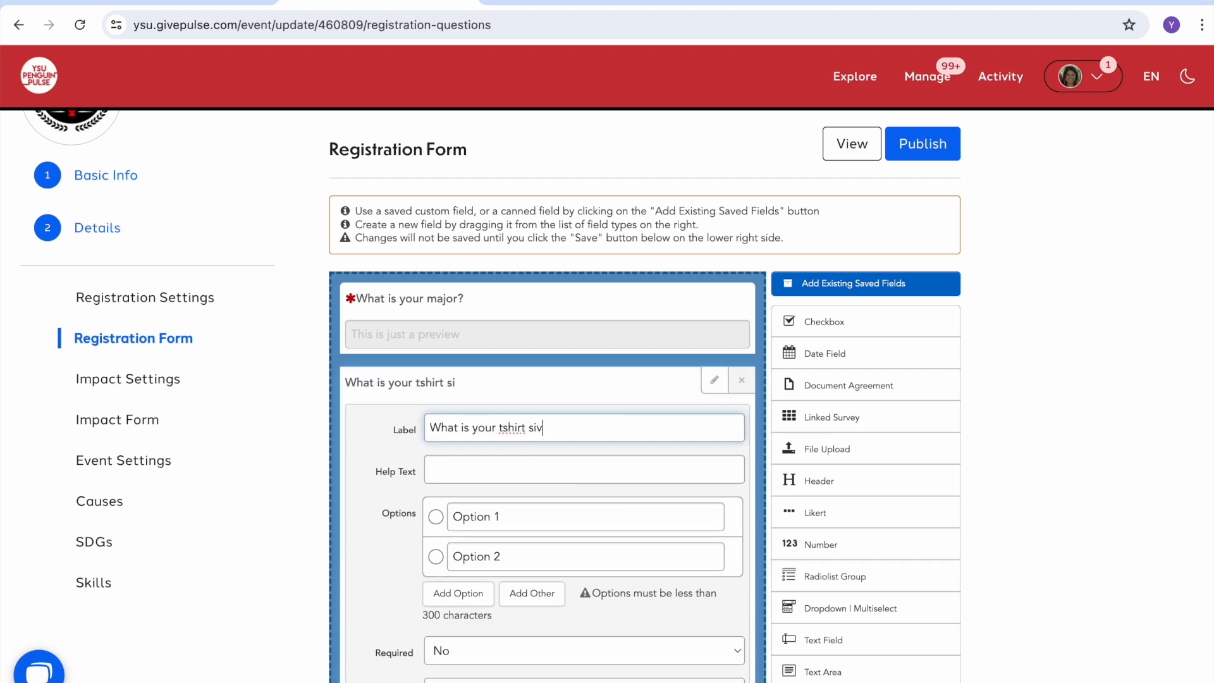
{"action": "type", "text": "ze?"}
{"action": "triple_click", "coordinate": [472, 517]}
{"action": "type", "text": "XS"}
{"action": "triple_click", "coordinate": [480, 555]}
{"action": "type", "text": "S"}
Step: Add the M, L and XL size options and save the registration form
{"action": "left_click", "coordinate": [458, 594]}
{"action": "left_click", "coordinate": [482, 593]}
{"action": "type", "text": "M"}
{"action": "left_click", "coordinate": [458, 633]}
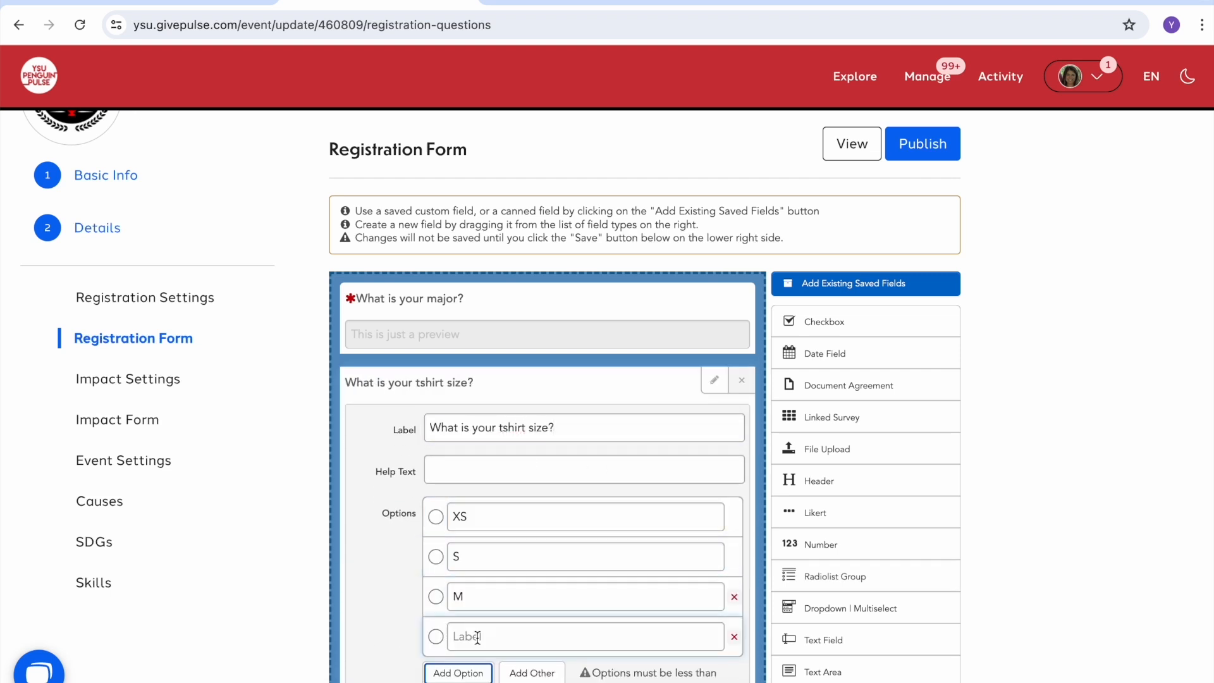
{"action": "type", "text": "L"}
{"action": "left_click", "coordinate": [458, 672]}
{"action": "left_click", "coordinate": [468, 671]}
{"action": "type", "text": "XL"}
{"action": "scroll", "coordinate": [544, 505], "scroll_direction": "down", "scroll_amount": 3}
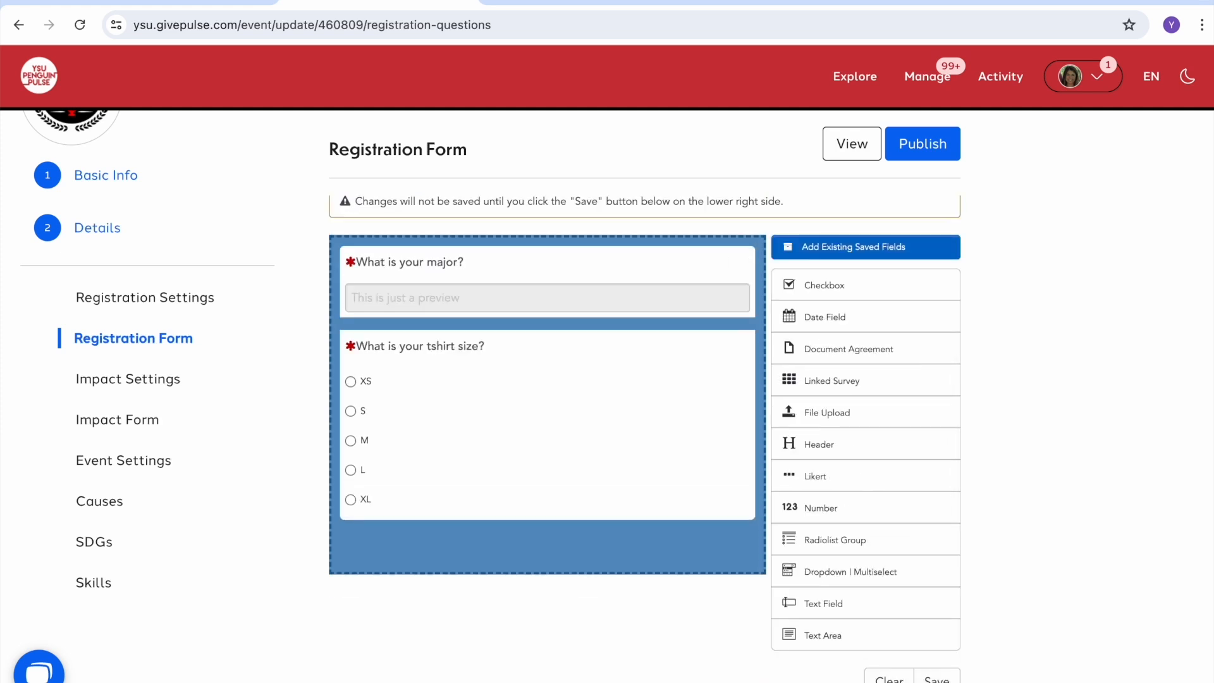
{"action": "left_click", "coordinate": [937, 679]}
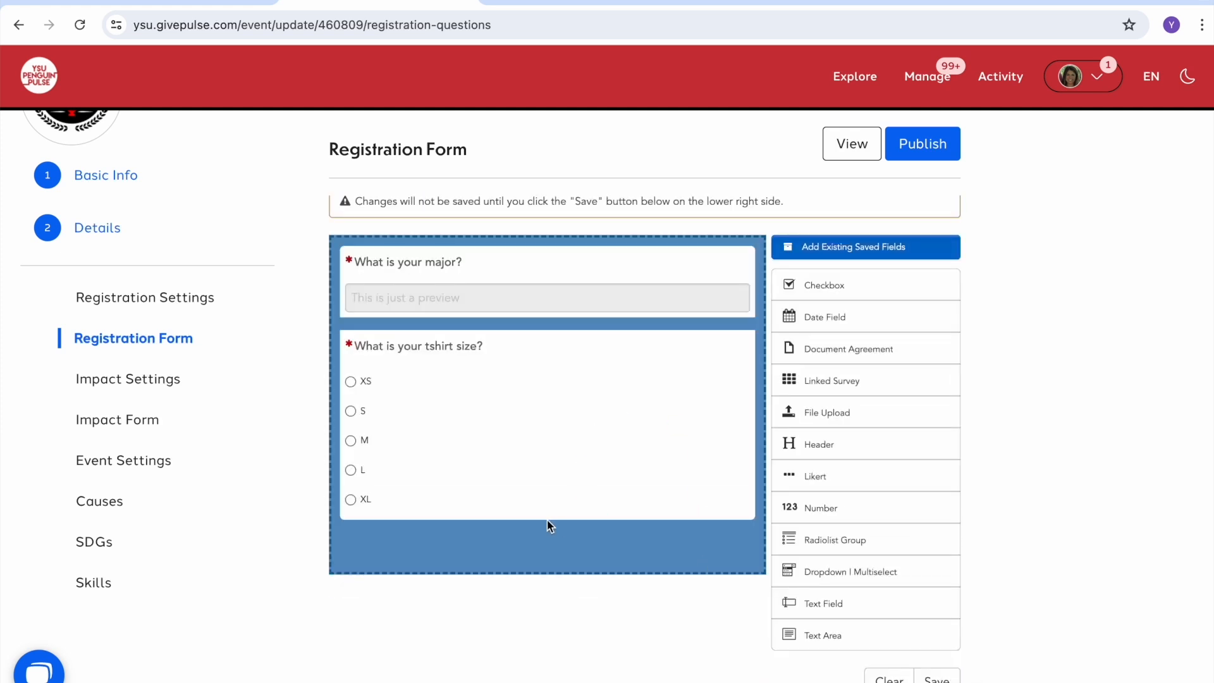
{"action": "left_click", "coordinate": [168, 391]}
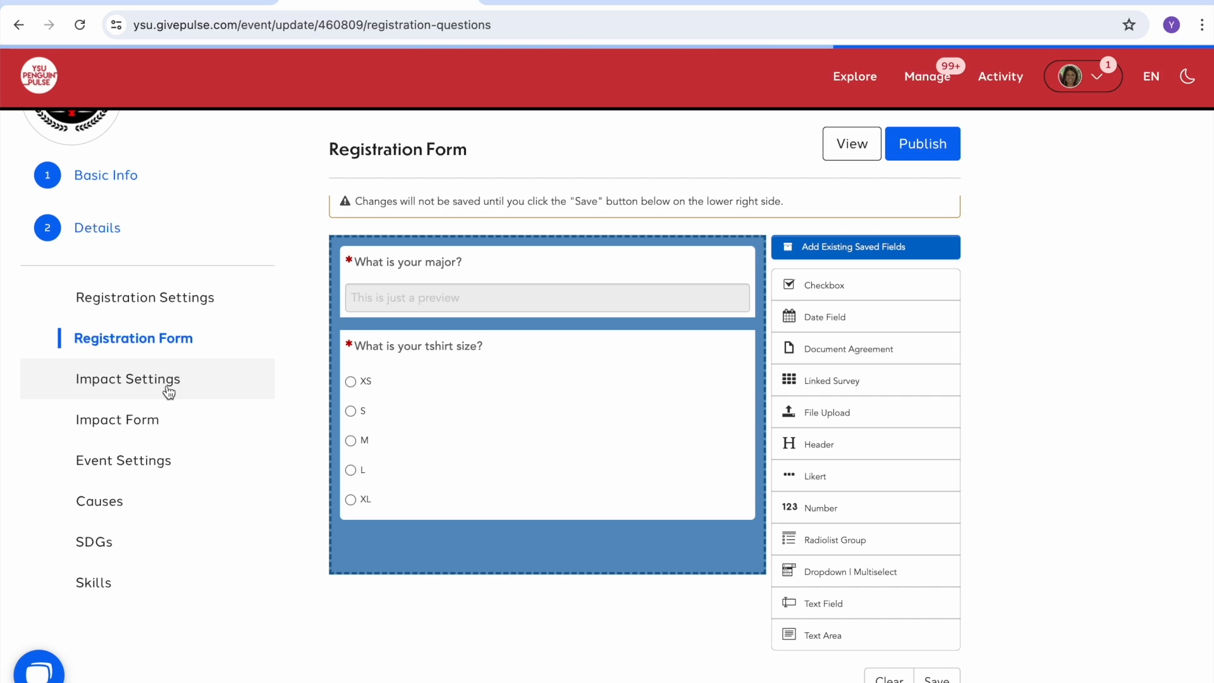
{"action": "scroll", "coordinate": [1043, 329], "scroll_direction": "down", "scroll_amount": 2}
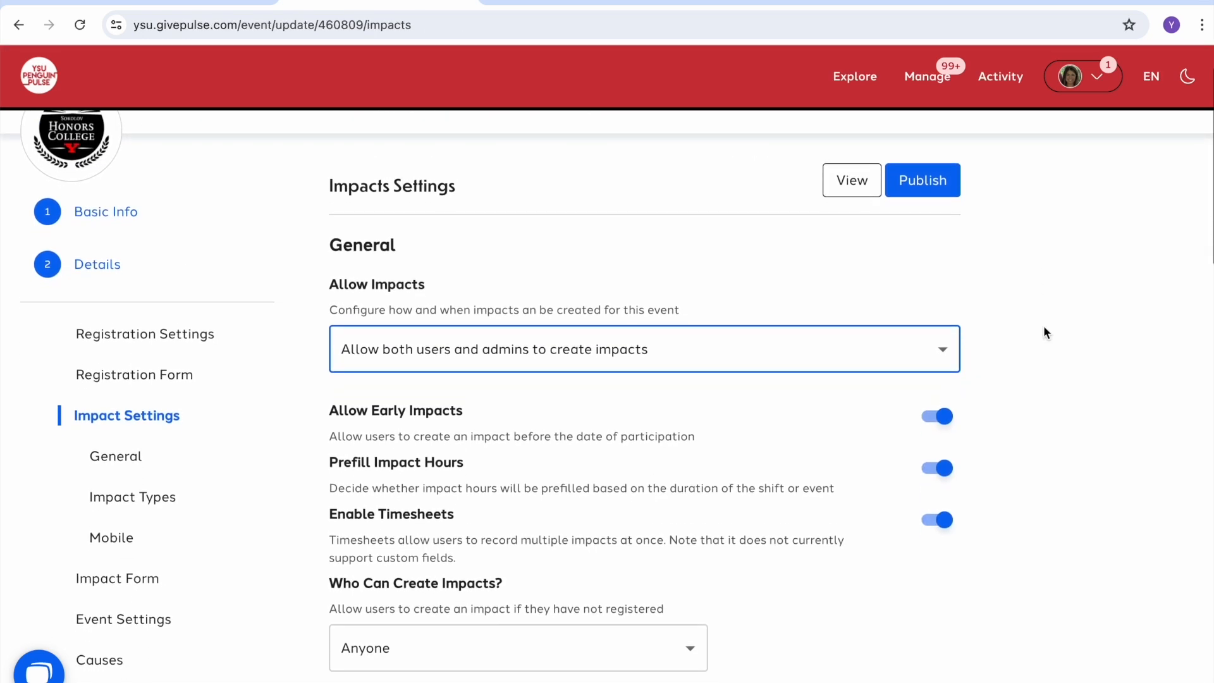
Step: Share impacts with United Way of Youngstown and the Mahoning Valley and save the impact settings
{"action": "scroll", "coordinate": [1043, 328], "scroll_direction": "down", "scroll_amount": 3}
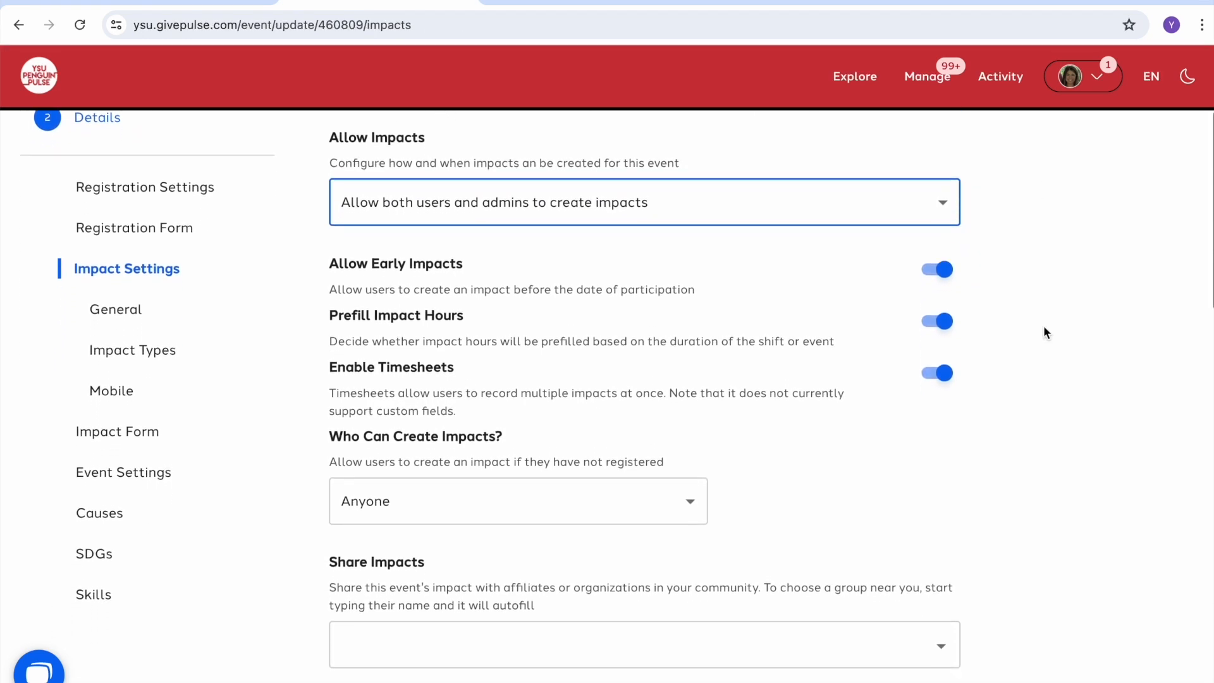
{"action": "scroll", "coordinate": [1044, 332], "scroll_direction": "down", "scroll_amount": 3}
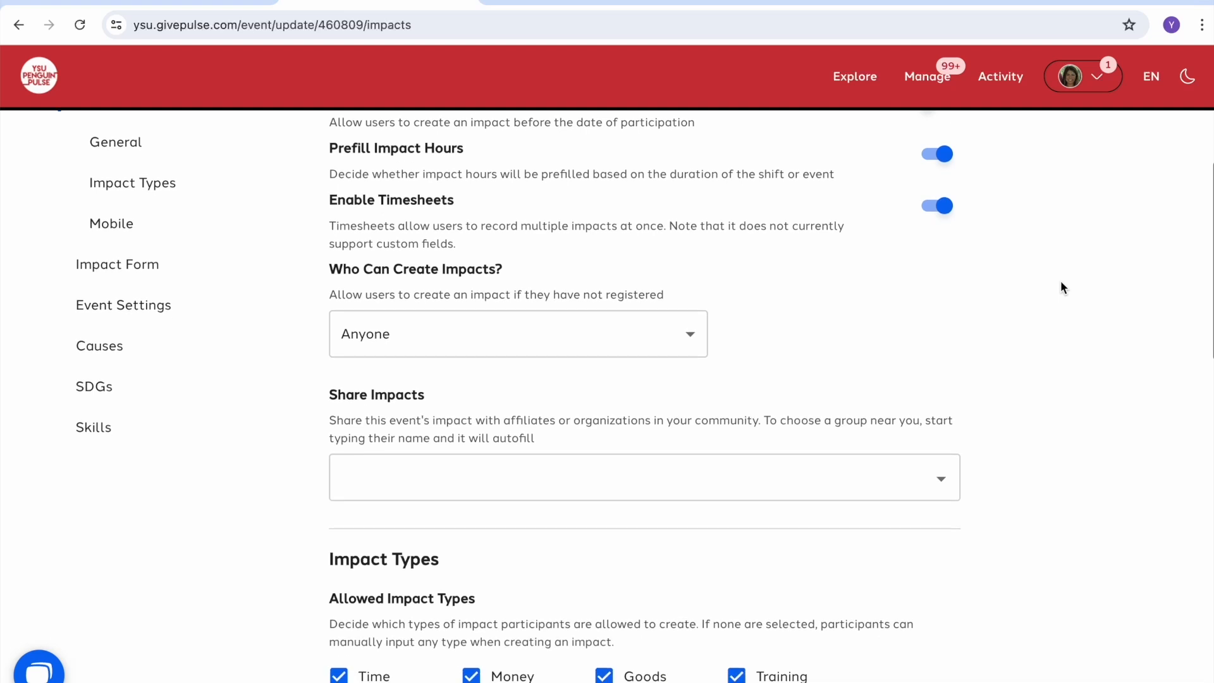
{"action": "type", "text": "United Way"}
{"action": "left_click", "coordinate": [514, 412]}
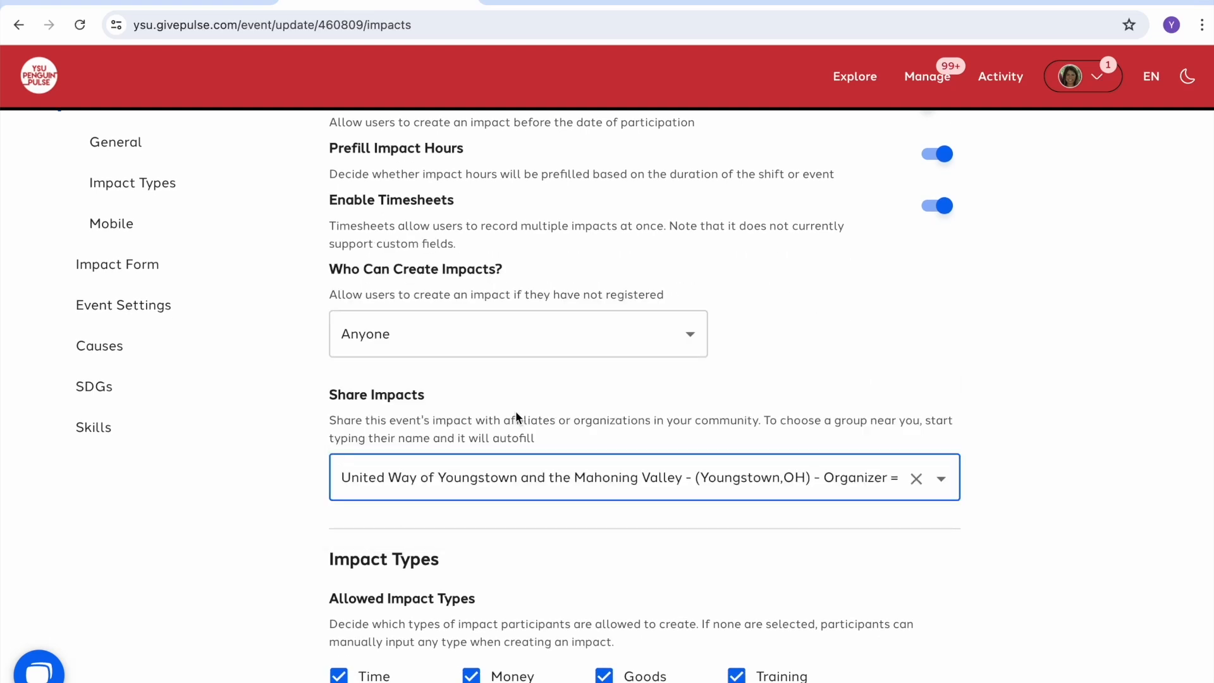
{"action": "scroll", "coordinate": [989, 435], "scroll_direction": "down", "scroll_amount": 5}
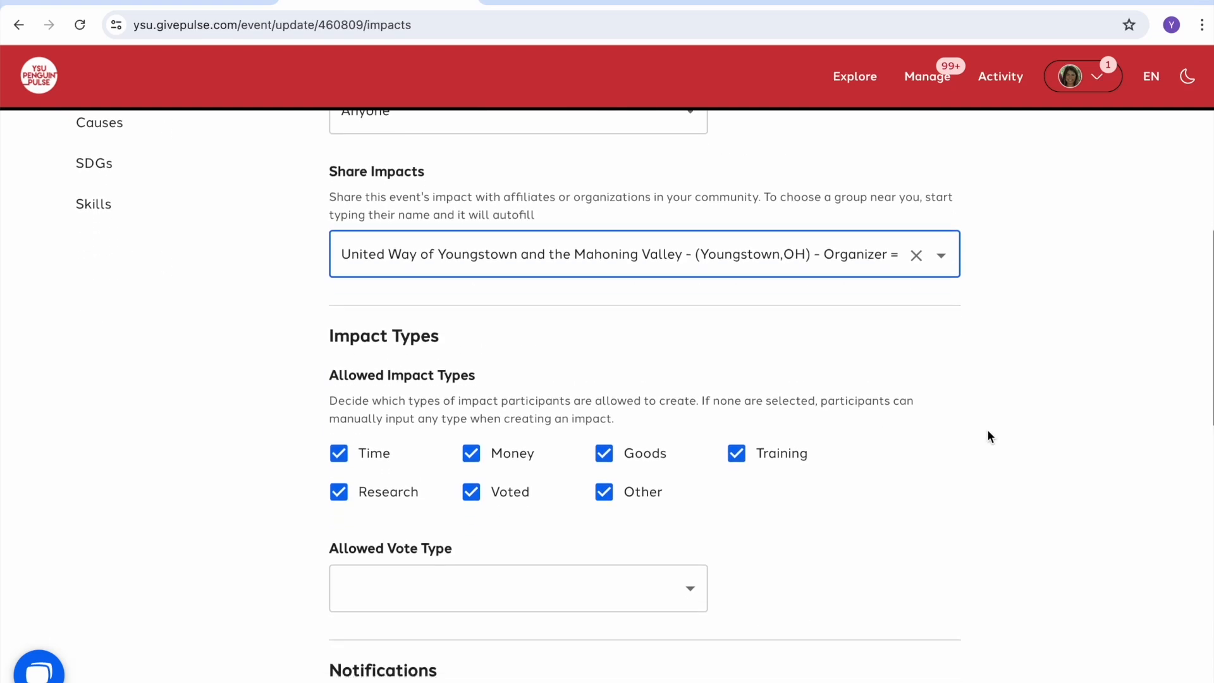
{"action": "scroll", "coordinate": [487, 423], "scroll_direction": "down", "scroll_amount": 7}
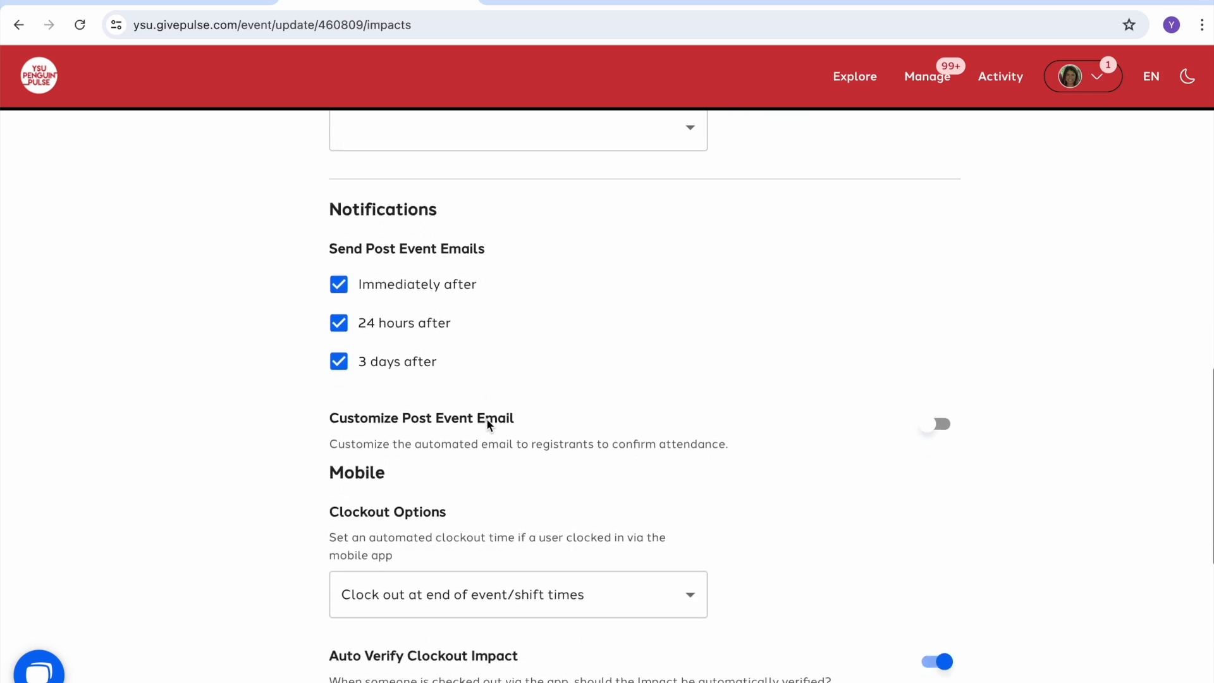
{"action": "scroll", "coordinate": [487, 418], "scroll_direction": "down", "scroll_amount": 1}
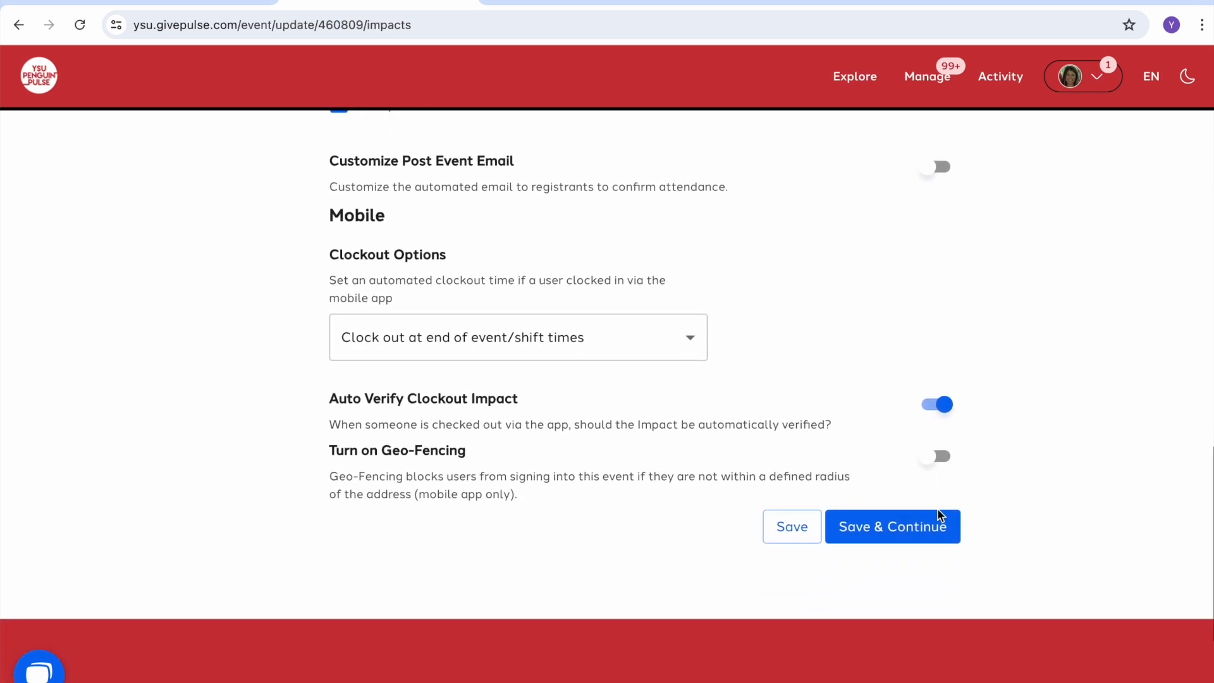
{"action": "left_click", "coordinate": [931, 528]}
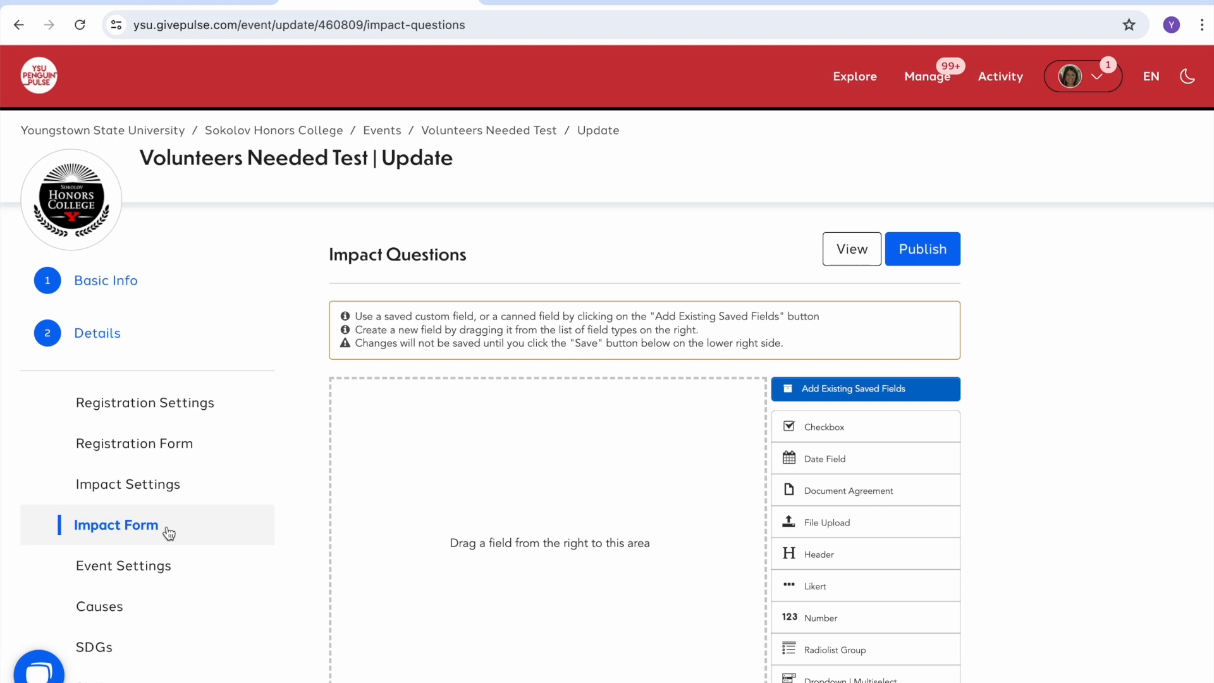
{"action": "scroll", "coordinate": [1013, 378], "scroll_direction": "down", "scroll_amount": 3}
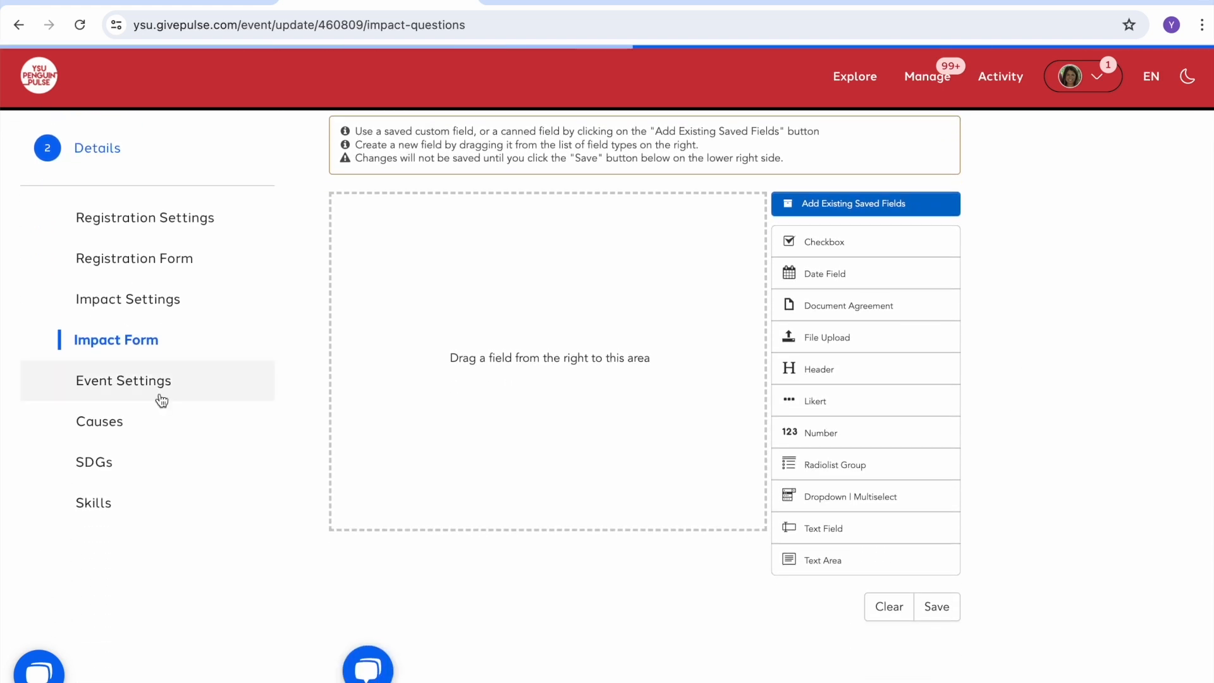
{"action": "left_click", "coordinate": [161, 398]}
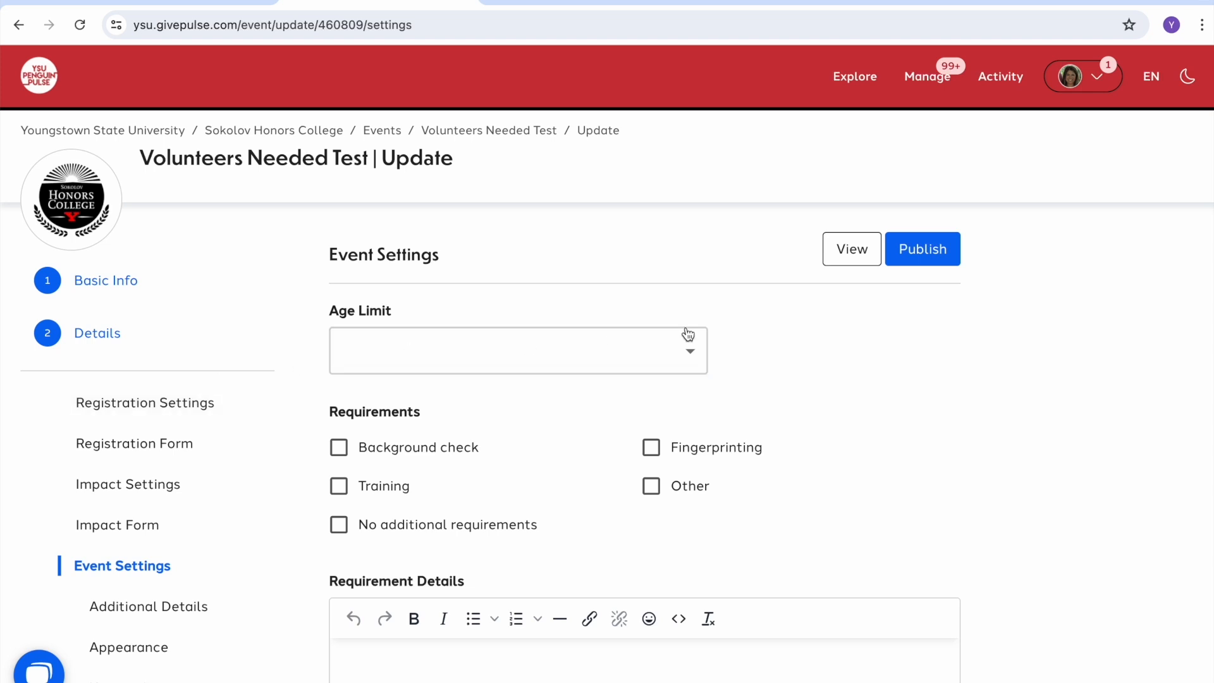
Step: Turn the background check and fingerprinting requirements on and off again, leaving neither required
{"action": "scroll", "coordinate": [959, 347], "scroll_direction": "down", "scroll_amount": 2}
{"action": "left_click", "coordinate": [336, 343]}
{"action": "left_click", "coordinate": [653, 347]}
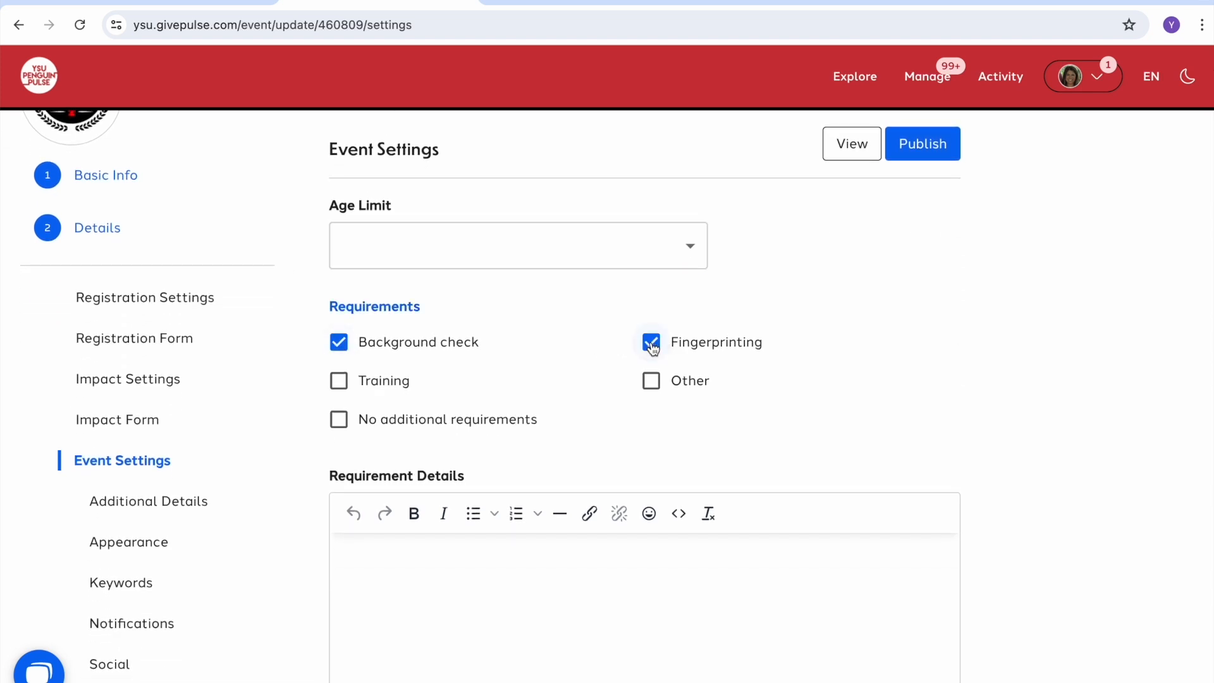
{"action": "left_click", "coordinate": [654, 347]}
{"action": "left_click", "coordinate": [336, 342]}
Step: Enter 'Must be able to lift heavy boxes.' as the requirement details and save the event settings
{"action": "left_click", "coordinate": [405, 557]}
{"action": "type", "text": "Must be able to lift heavy"}
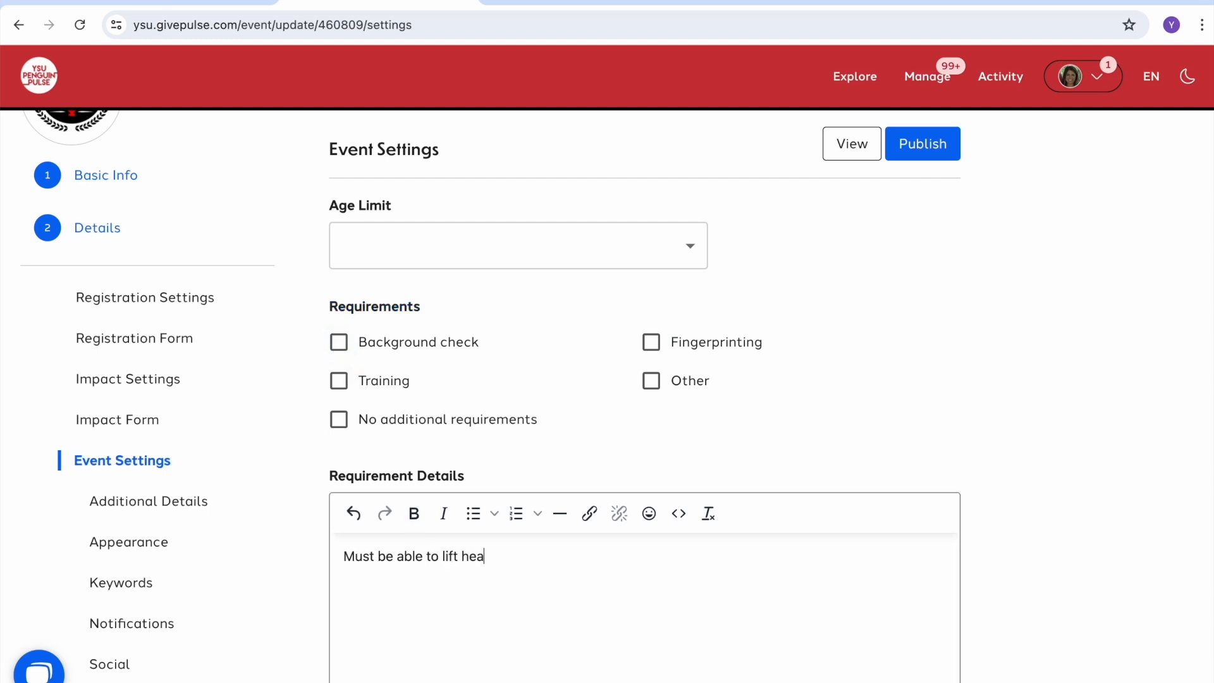
{"action": "type", "text": "boxes."}
{"action": "scroll", "coordinate": [617, 380], "scroll_direction": "down", "scroll_amount": 4}
{"action": "scroll", "coordinate": [617, 379], "scroll_direction": "down", "scroll_amount": 3}
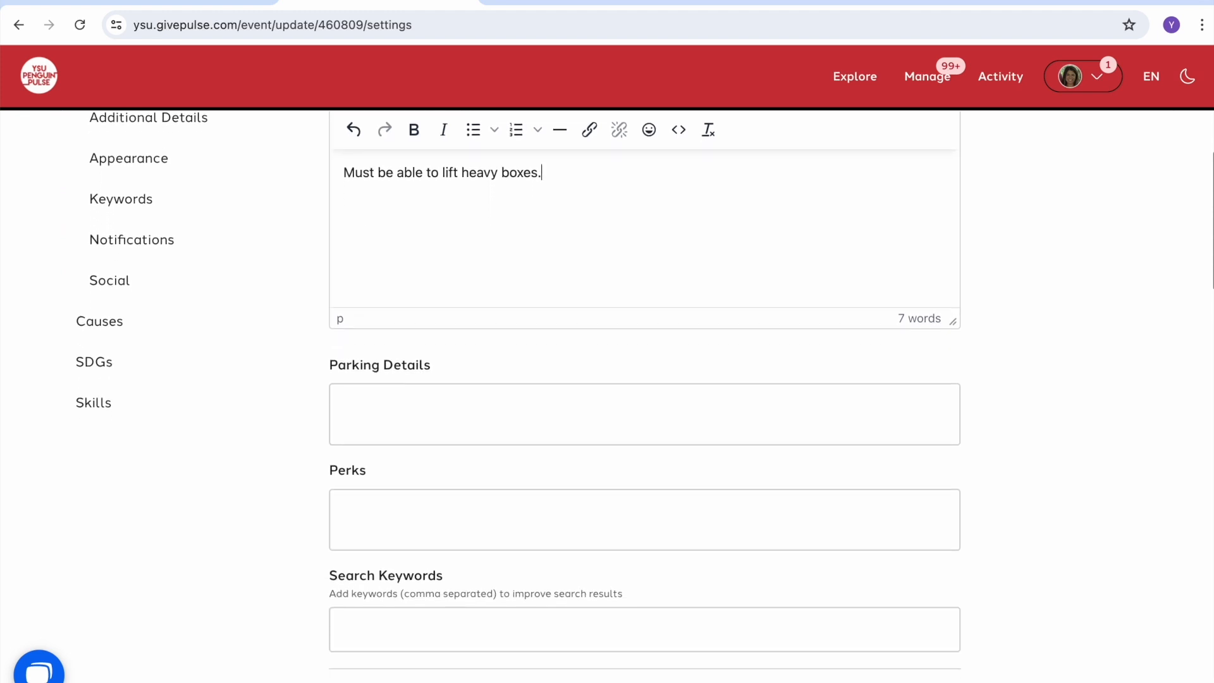
{"action": "scroll", "coordinate": [645, 380], "scroll_direction": "down", "scroll_amount": 10}
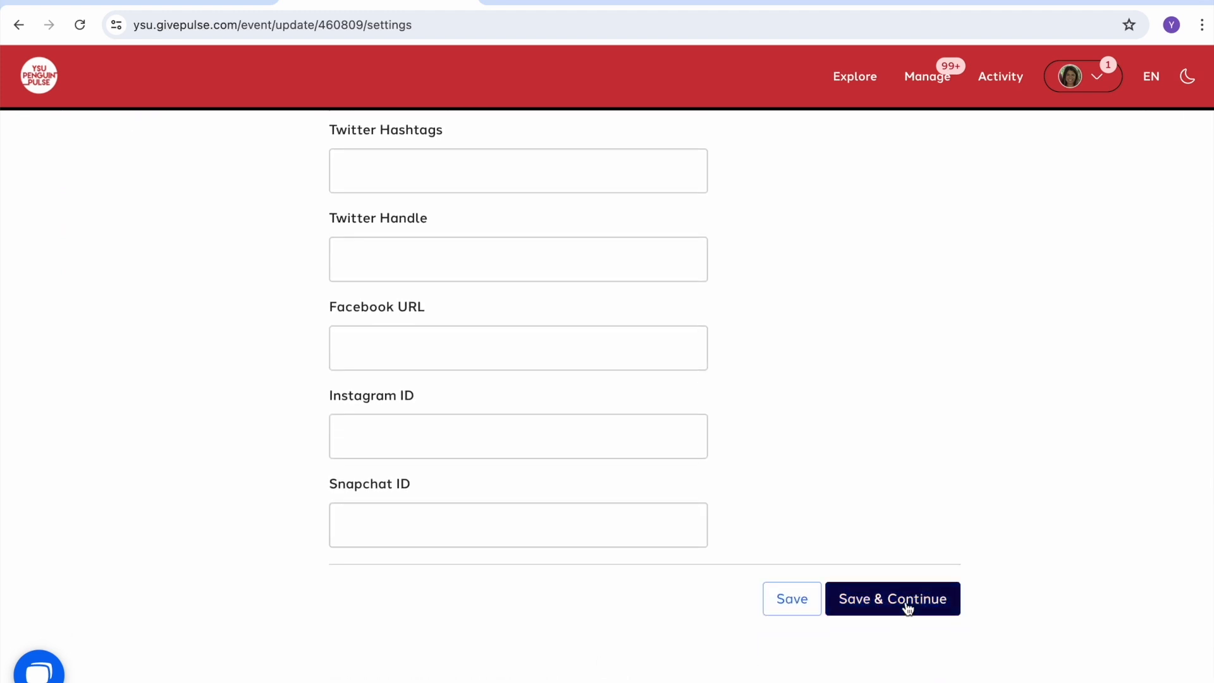
{"action": "left_click", "coordinate": [909, 606]}
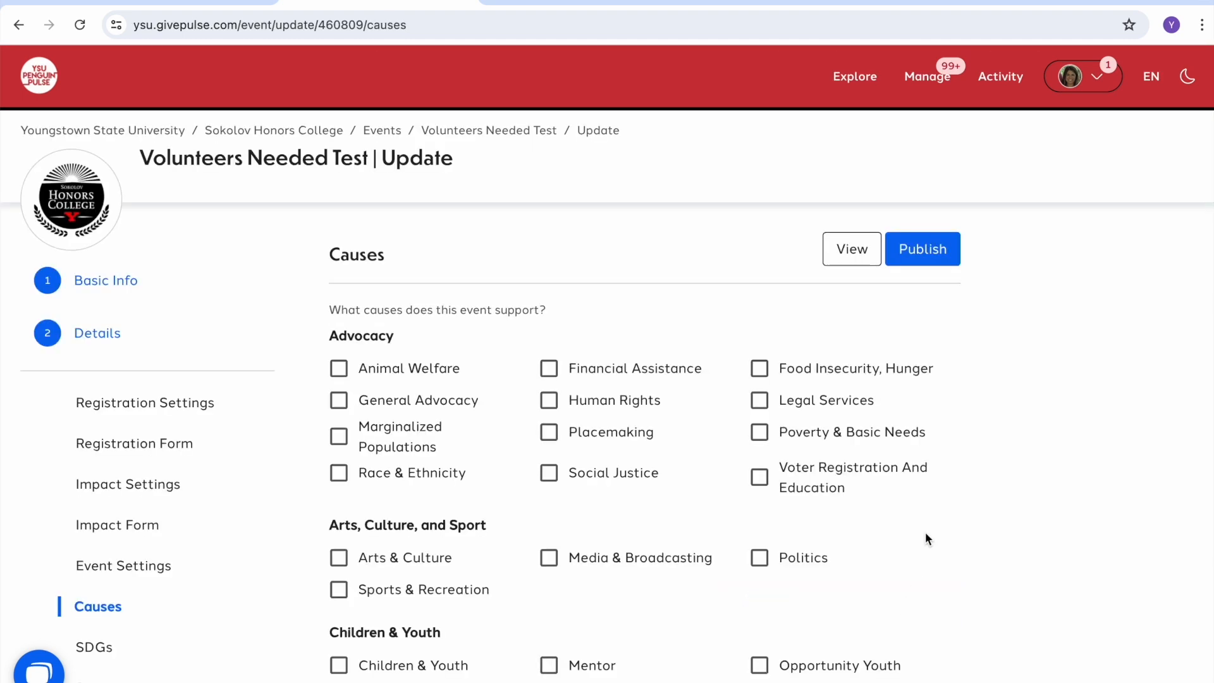
Step: Select Food Insecurity, Hunger and Children & Youth as the event's causes and save them
{"action": "scroll", "coordinate": [1026, 388], "scroll_direction": "down", "scroll_amount": 1}
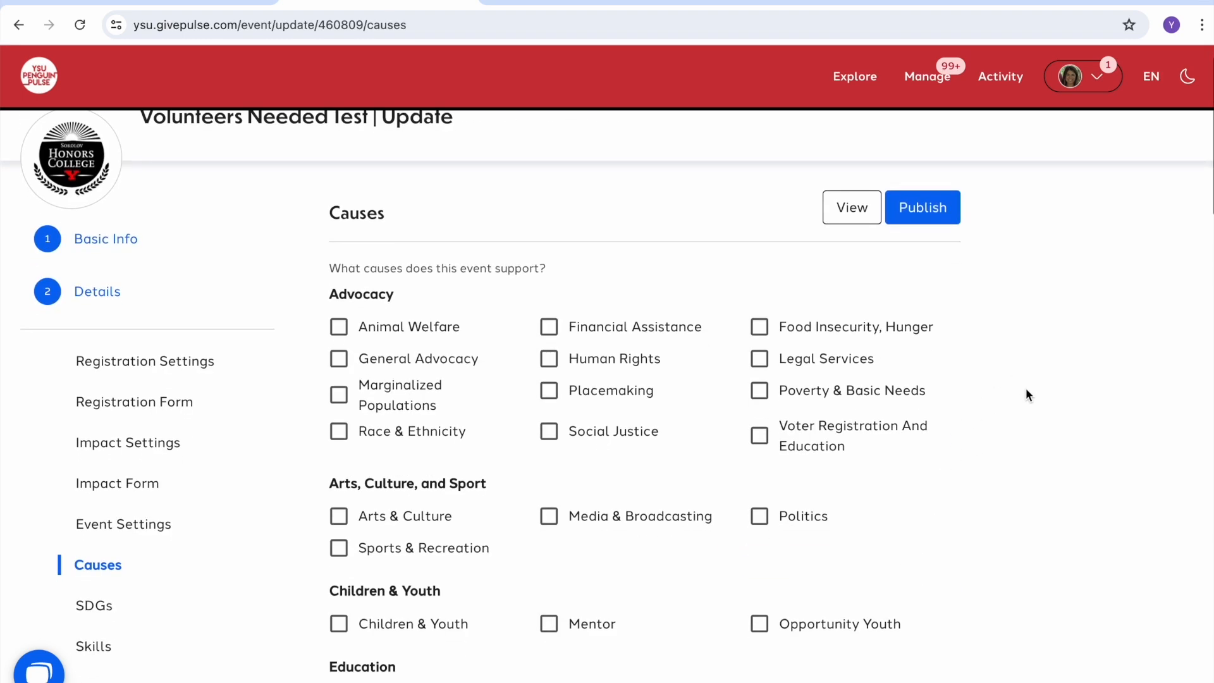
{"action": "left_click", "coordinate": [759, 328]}
{"action": "scroll", "coordinate": [992, 387], "scroll_direction": "down", "scroll_amount": 1}
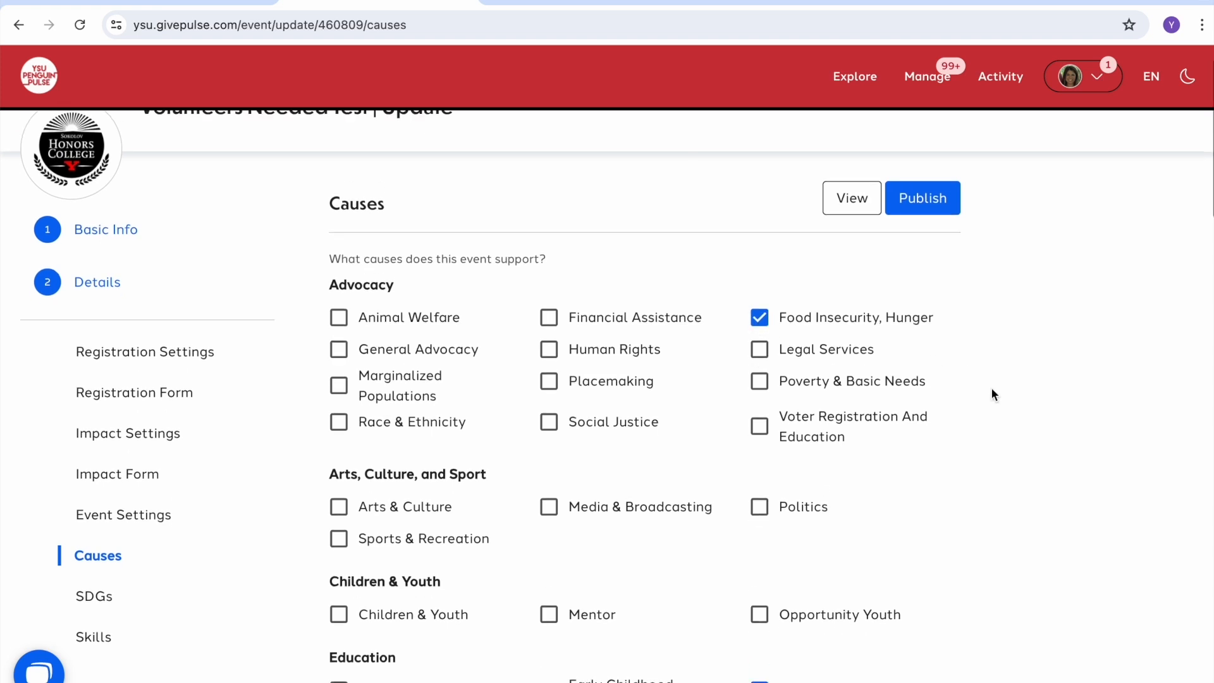
{"action": "left_click", "coordinate": [340, 565]}
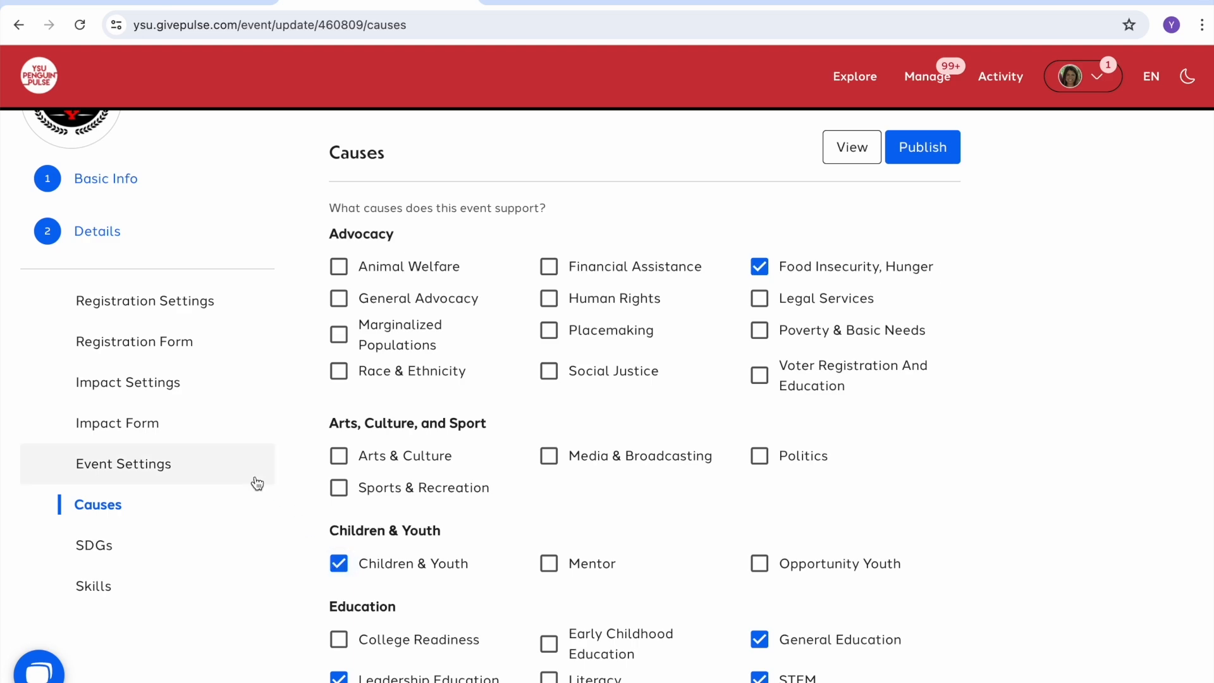
{"action": "scroll", "coordinate": [1035, 392], "scroll_direction": "down", "scroll_amount": 12}
{"action": "scroll", "coordinate": [1034, 391], "scroll_direction": "down", "scroll_amount": 10}
{"action": "left_click", "coordinate": [875, 607]}
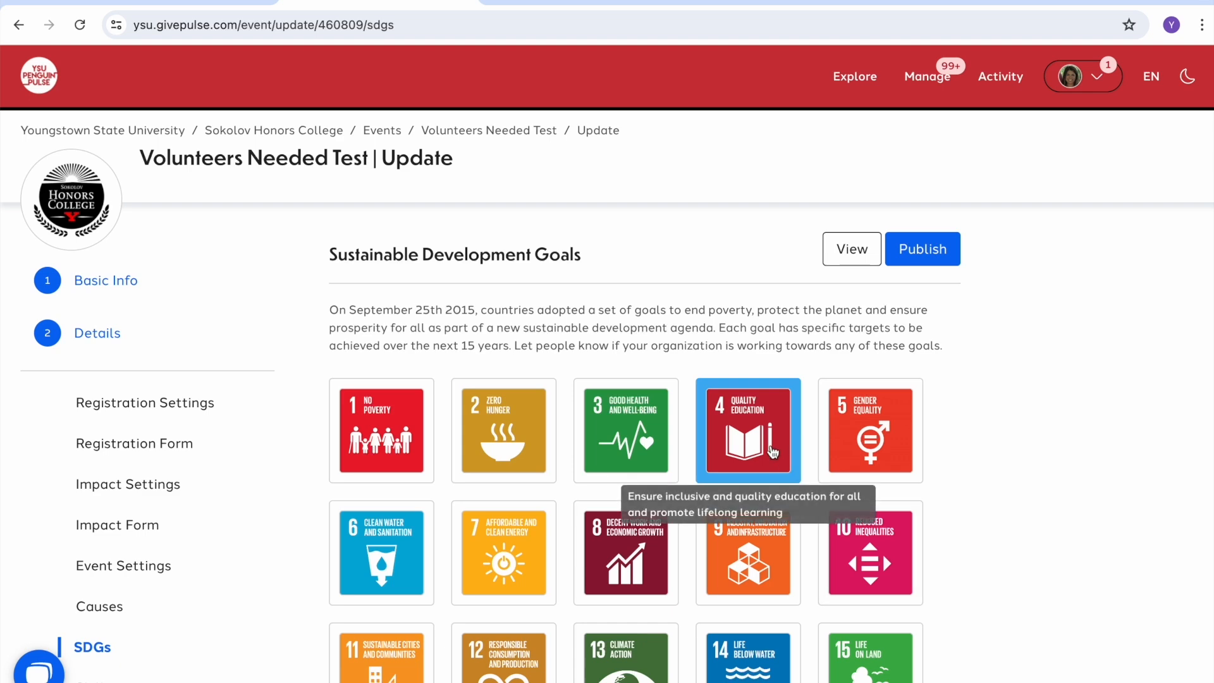
Step: Add the Zero Hunger SDG, save it, then view the event page from the Skills step
{"action": "left_click", "coordinate": [541, 429]}
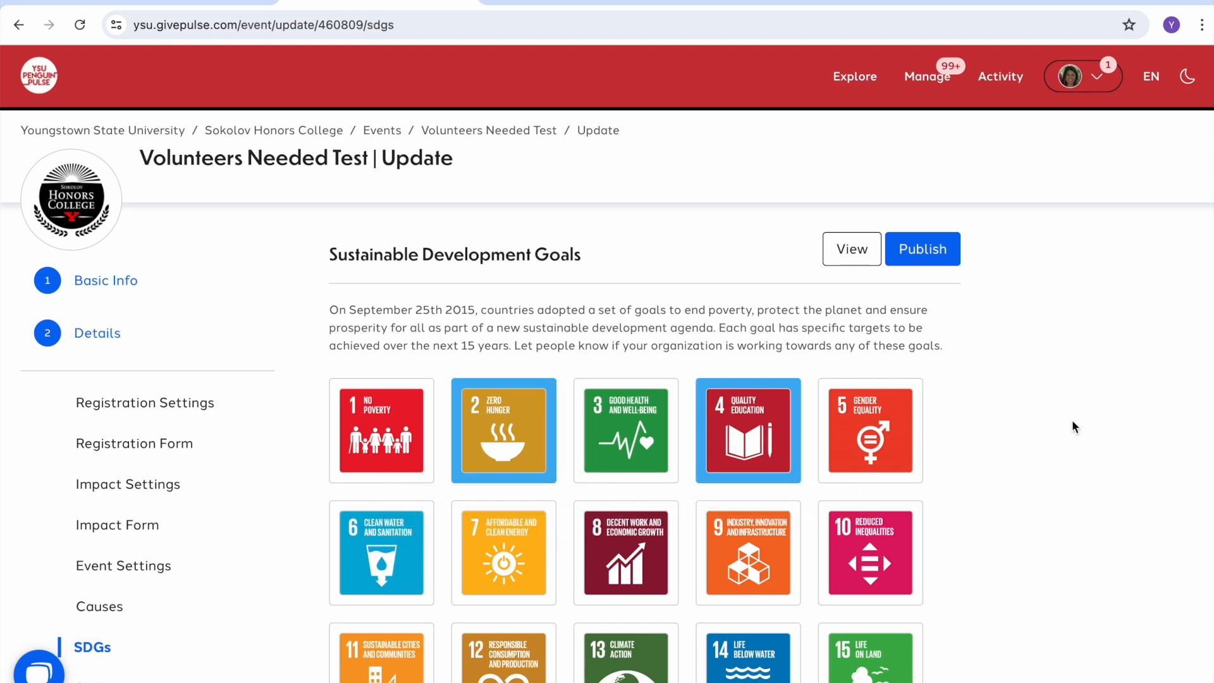
{"action": "scroll", "coordinate": [1072, 423], "scroll_direction": "down", "scroll_amount": 3}
{"action": "scroll", "coordinate": [1072, 422], "scroll_direction": "down", "scroll_amount": 3}
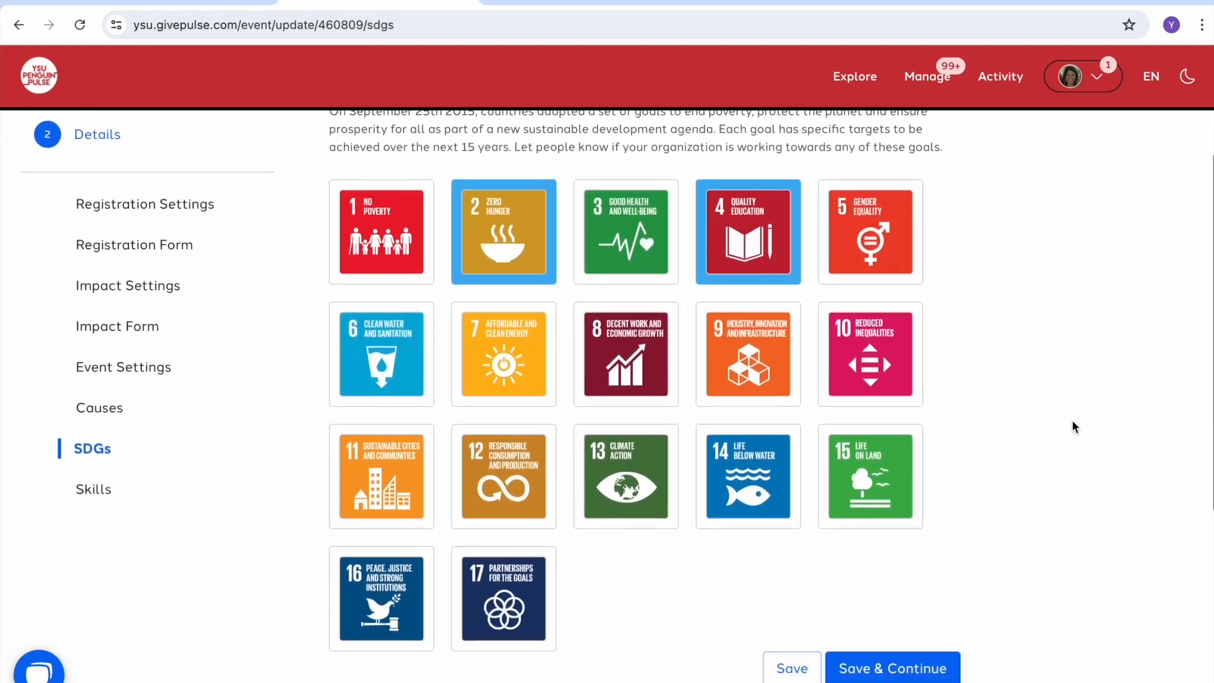
{"action": "scroll", "coordinate": [1071, 419], "scroll_direction": "down", "scroll_amount": 5}
{"action": "left_click", "coordinate": [898, 296]}
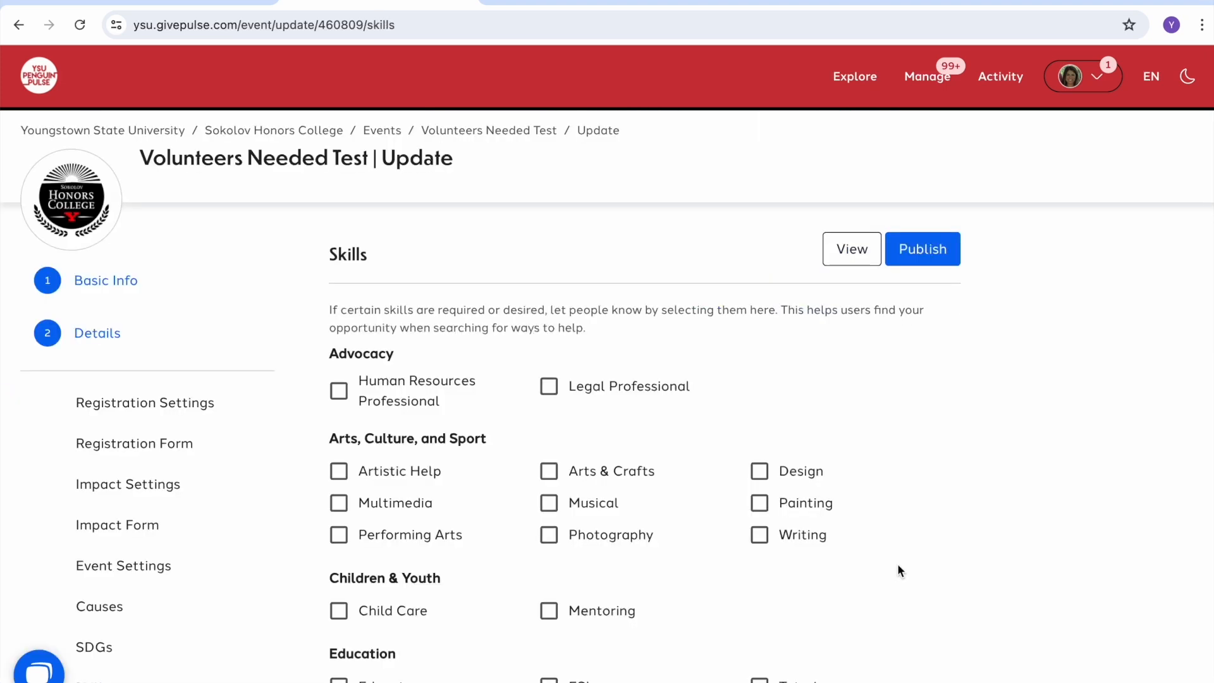
{"action": "scroll", "coordinate": [301, 367], "scroll_direction": "down", "scroll_amount": 3}
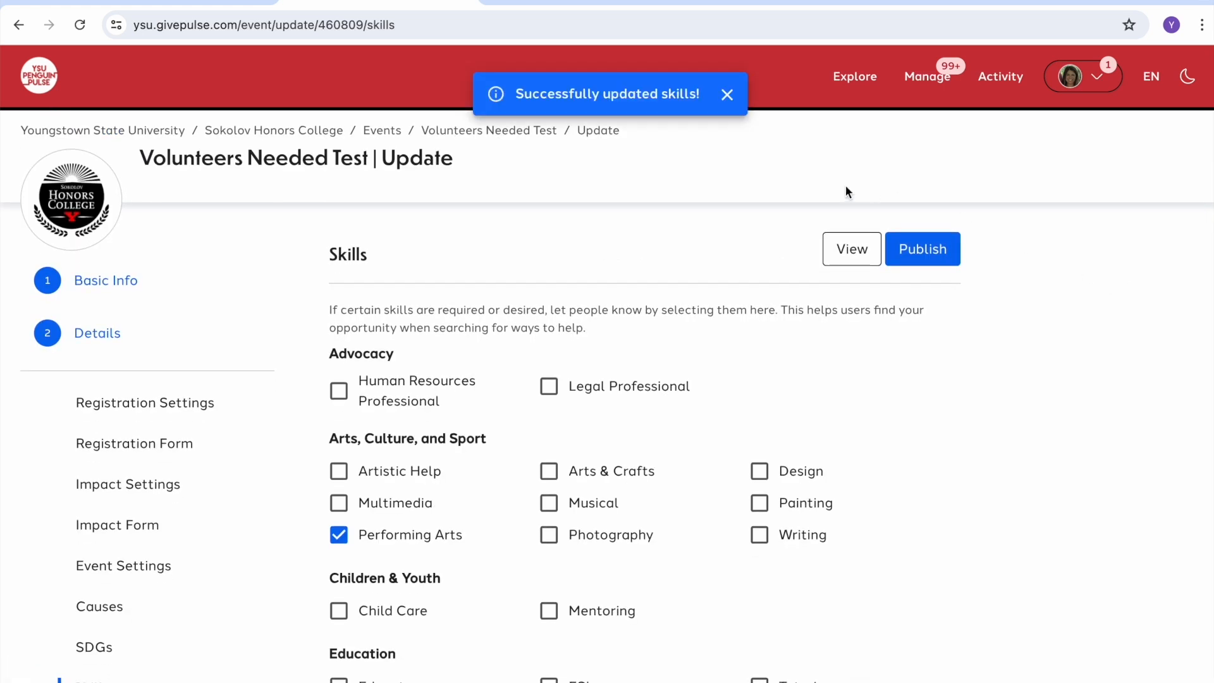
{"action": "left_click", "coordinate": [845, 253]}
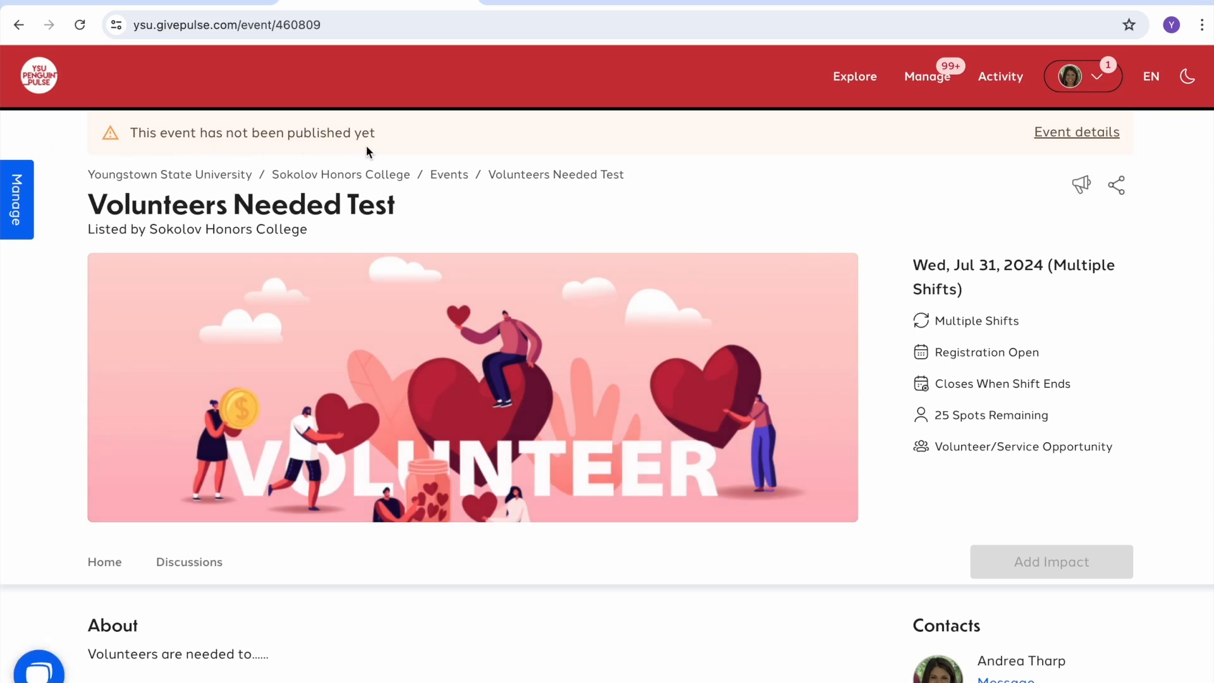
Step: Review the preview's requirements, Performing Arts skill, causes, both shifts and SDGs, then follow the Event details link
{"action": "scroll", "coordinate": [720, 182], "scroll_direction": "down", "scroll_amount": 1}
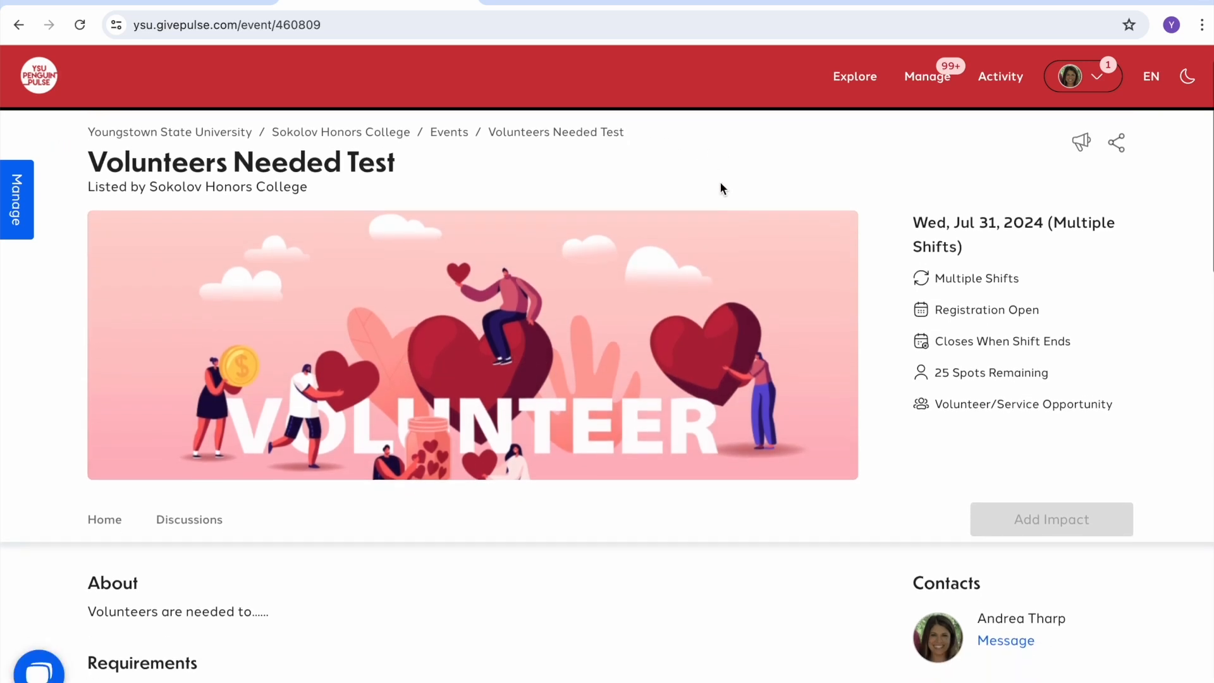
{"action": "scroll", "coordinate": [720, 185], "scroll_direction": "down", "scroll_amount": 3}
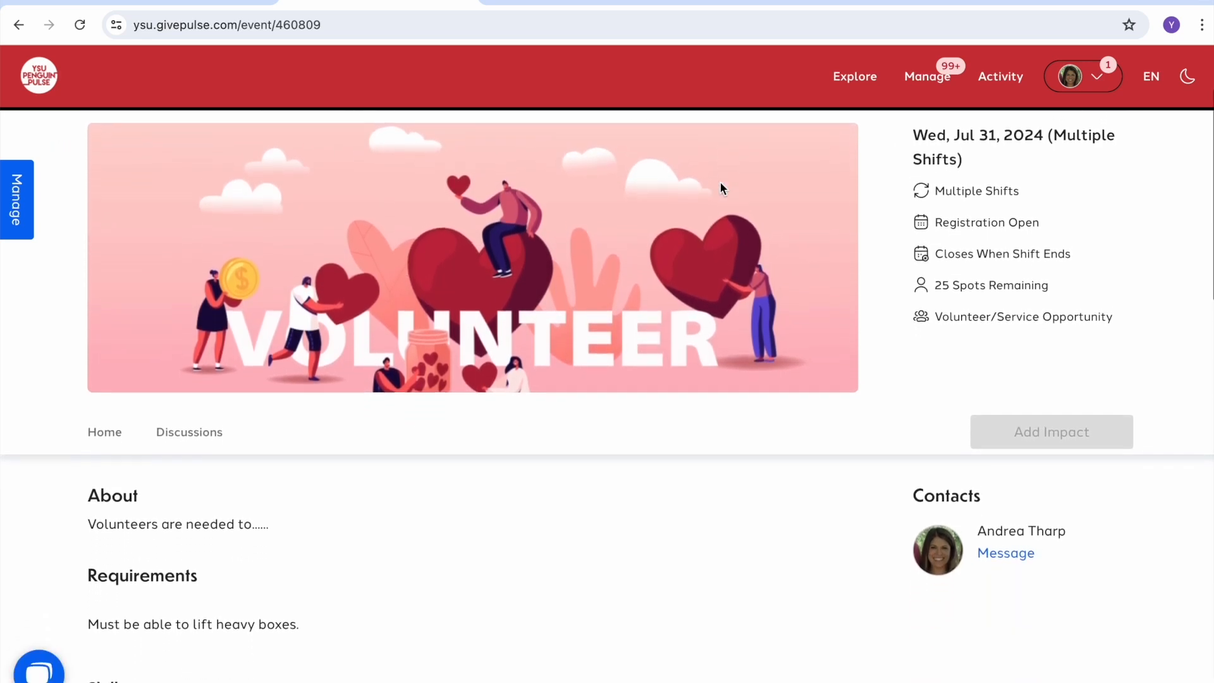
{"action": "scroll", "coordinate": [720, 184], "scroll_direction": "down", "scroll_amount": 2}
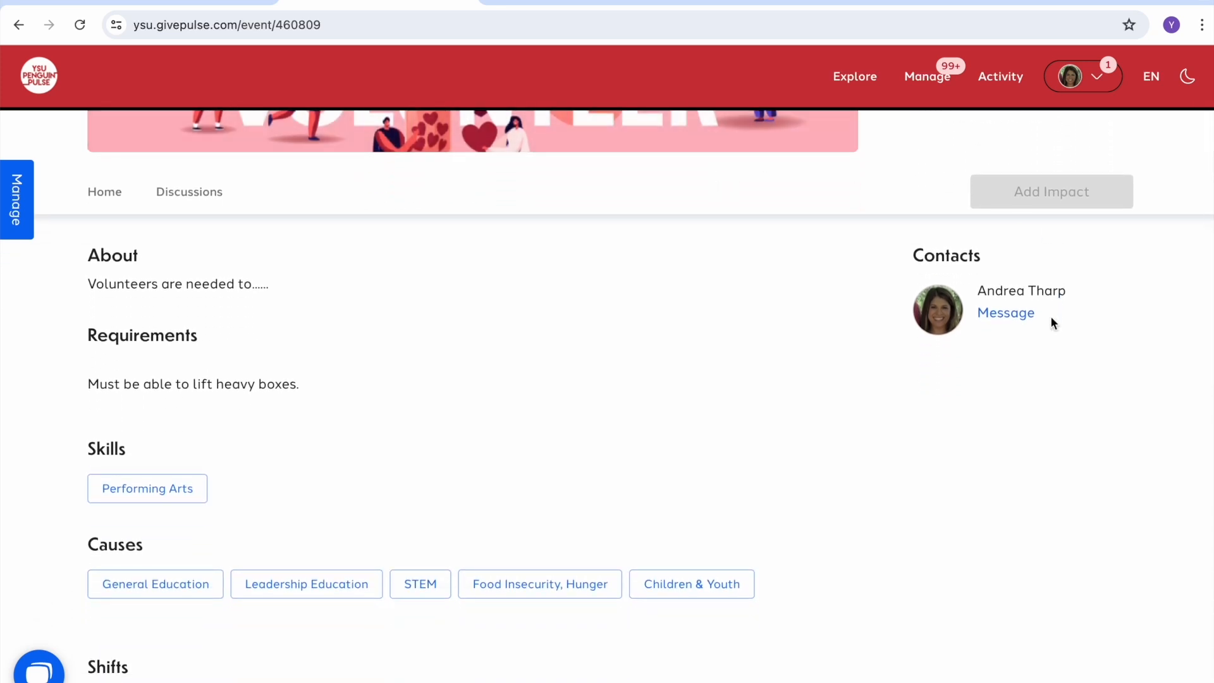
{"action": "scroll", "coordinate": [1033, 331], "scroll_direction": "down", "scroll_amount": 3}
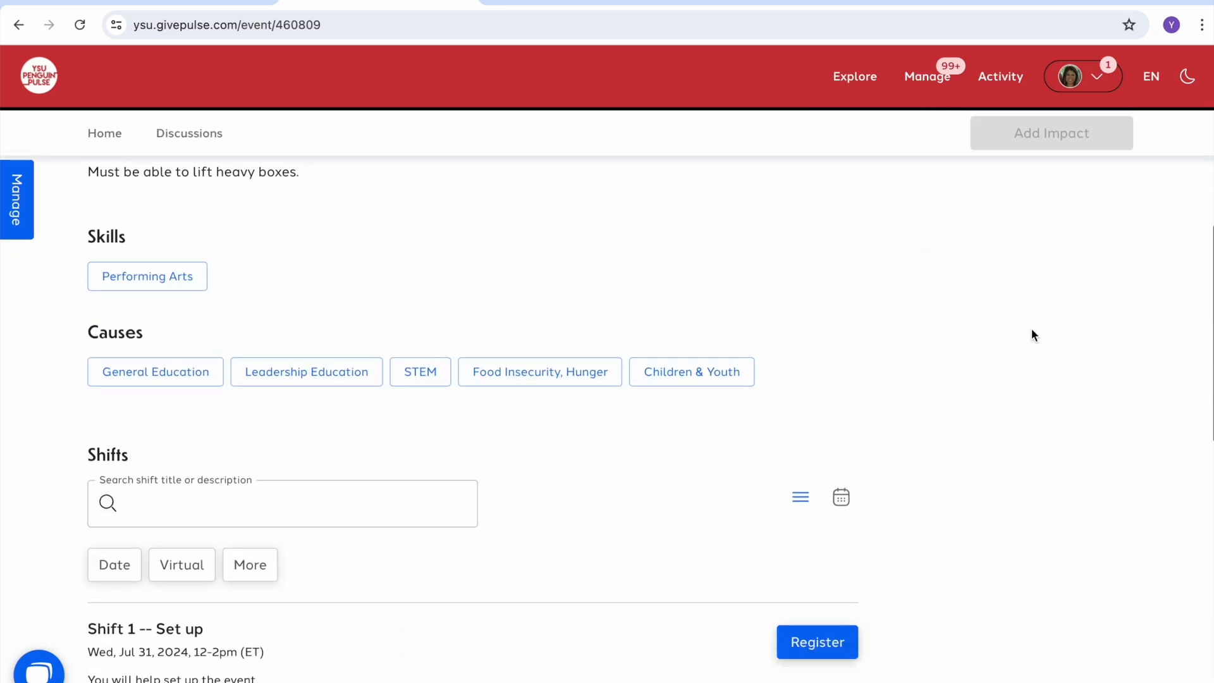
{"action": "scroll", "coordinate": [1032, 330], "scroll_direction": "down", "scroll_amount": 3}
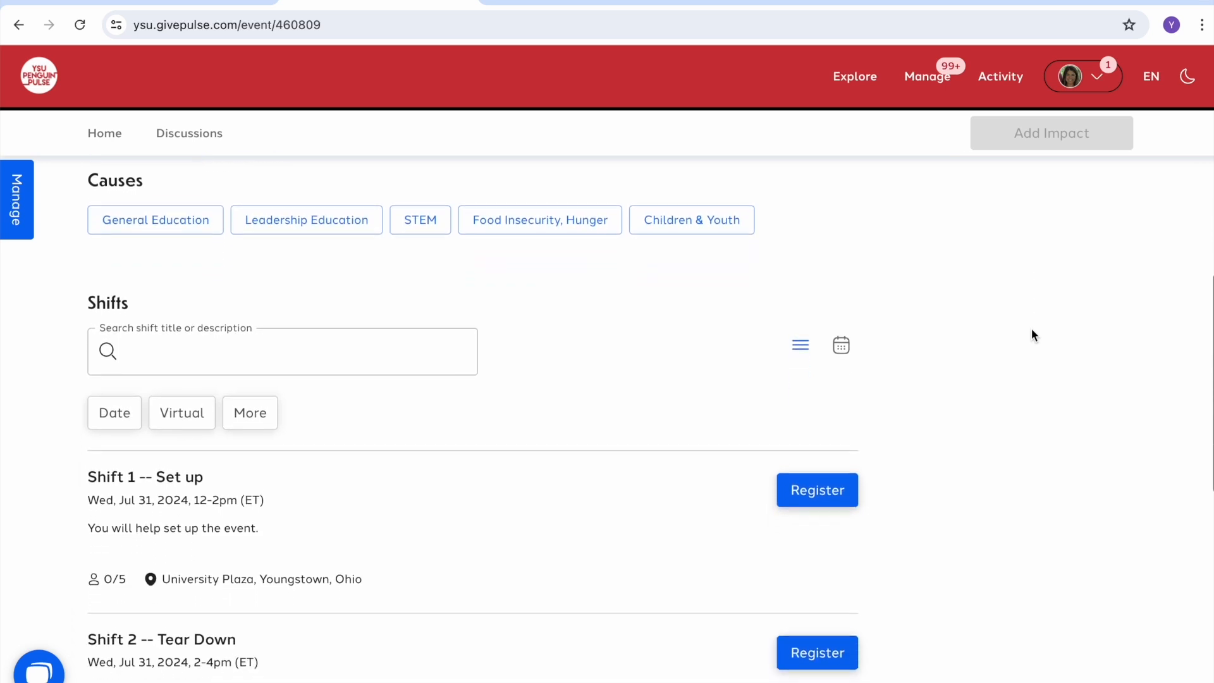
{"action": "scroll", "coordinate": [1032, 330], "scroll_direction": "down", "scroll_amount": 1}
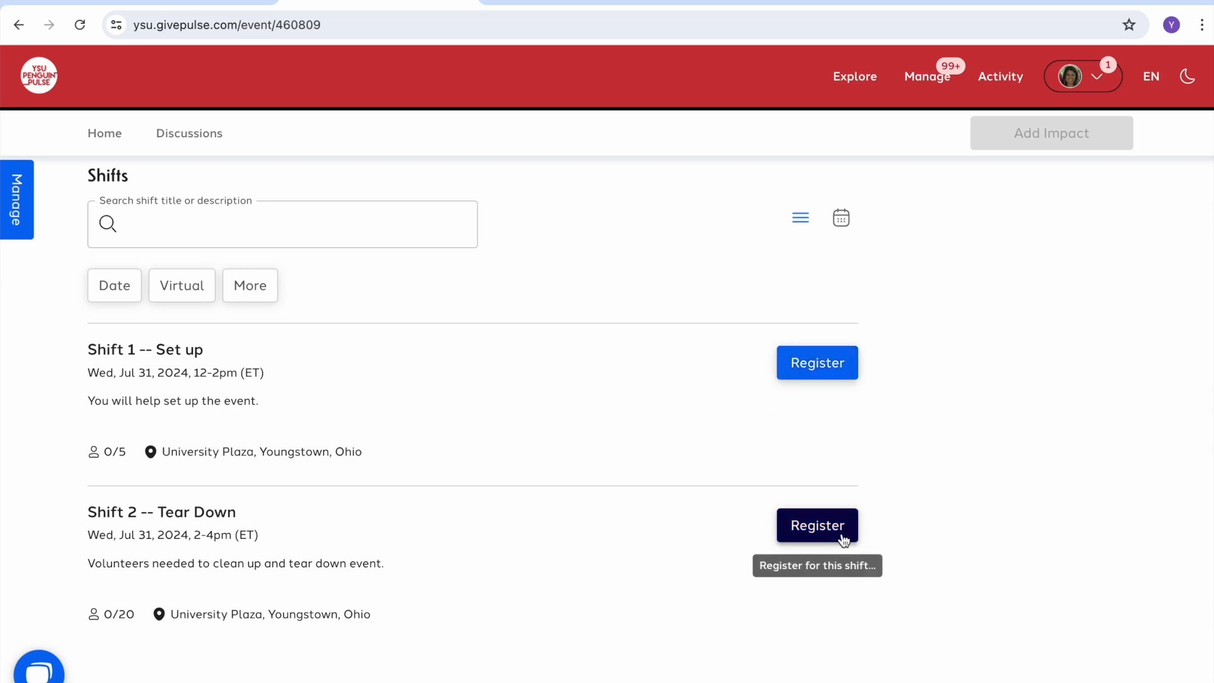
{"action": "scroll", "coordinate": [1073, 418], "scroll_direction": "down", "scroll_amount": 4}
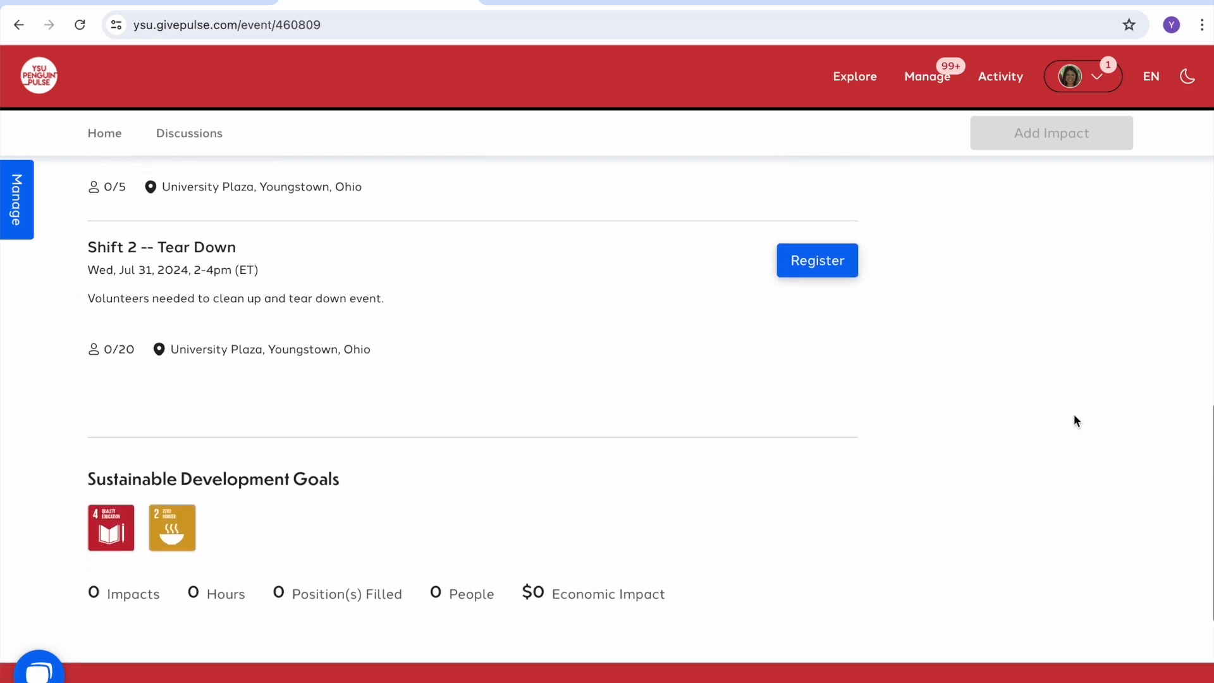
{"action": "scroll", "coordinate": [1074, 415], "scroll_direction": "up", "scroll_amount": 8}
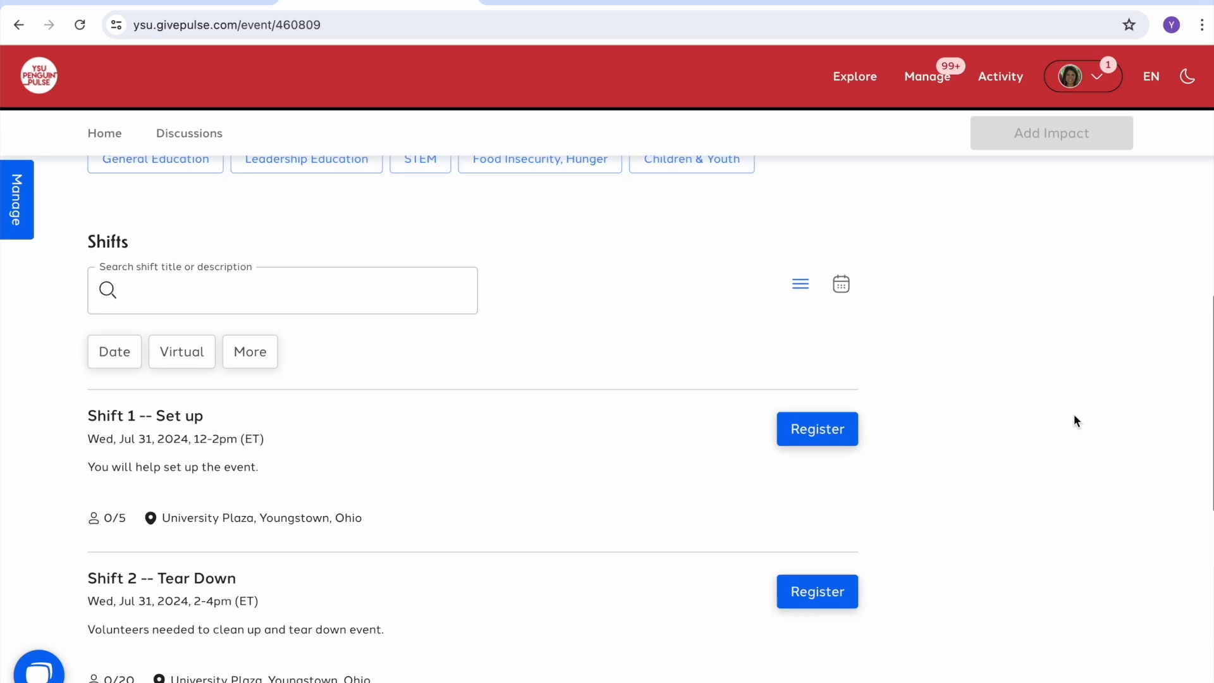
{"action": "scroll", "coordinate": [1074, 418], "scroll_direction": "up", "scroll_amount": 5}
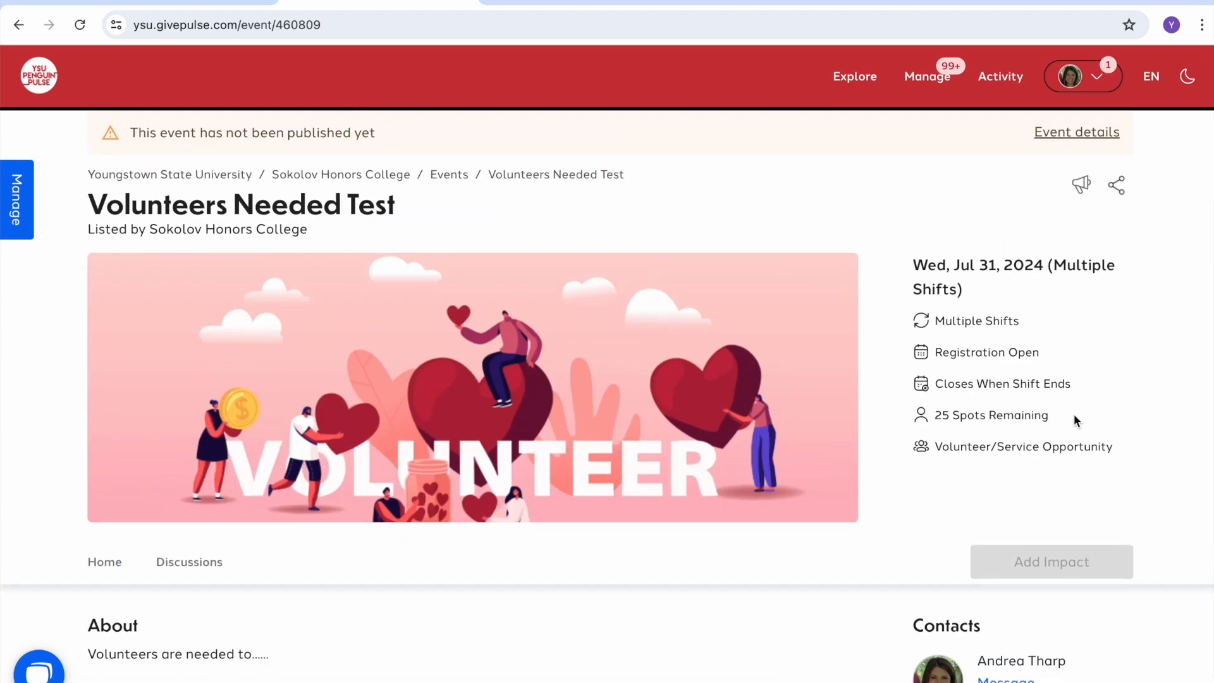
{"action": "left_click", "coordinate": [1076, 134]}
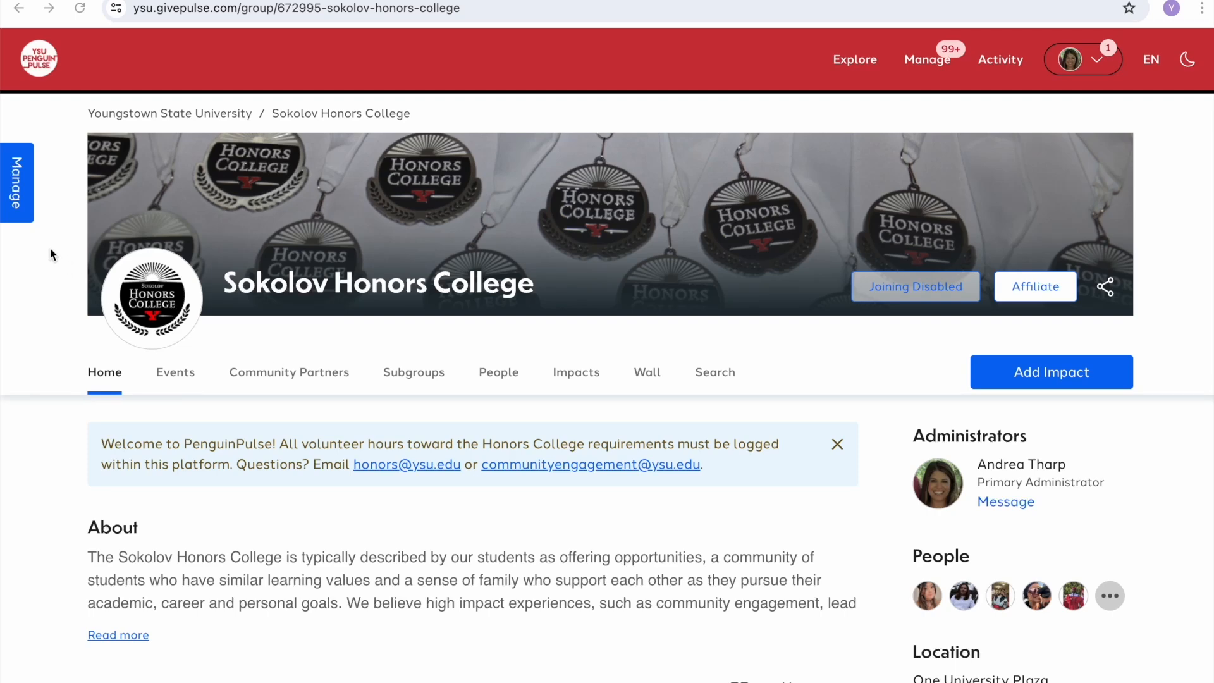
Step: Open the YSU & Second Harvest Food Bank Packing Day event from the group's Events list and show its Manage options
{"action": "left_click", "coordinate": [24, 200]}
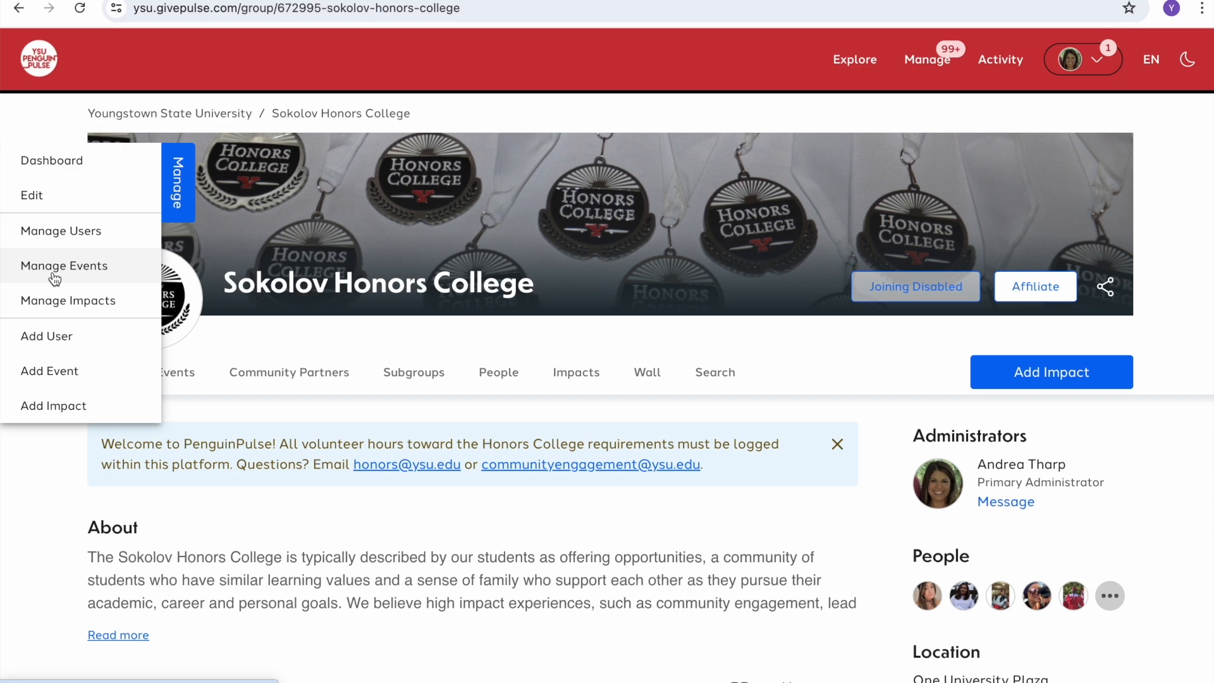
{"action": "left_click", "coordinate": [176, 375]}
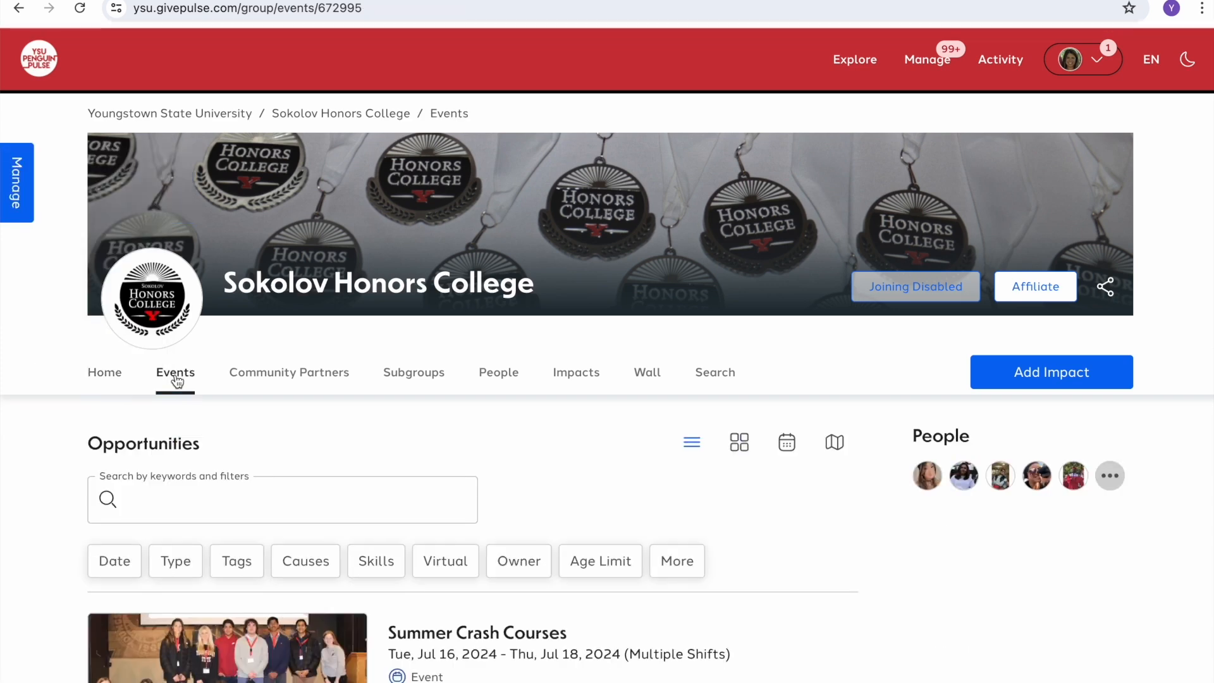
{"action": "scroll", "coordinate": [278, 447], "scroll_direction": "down", "scroll_amount": 4}
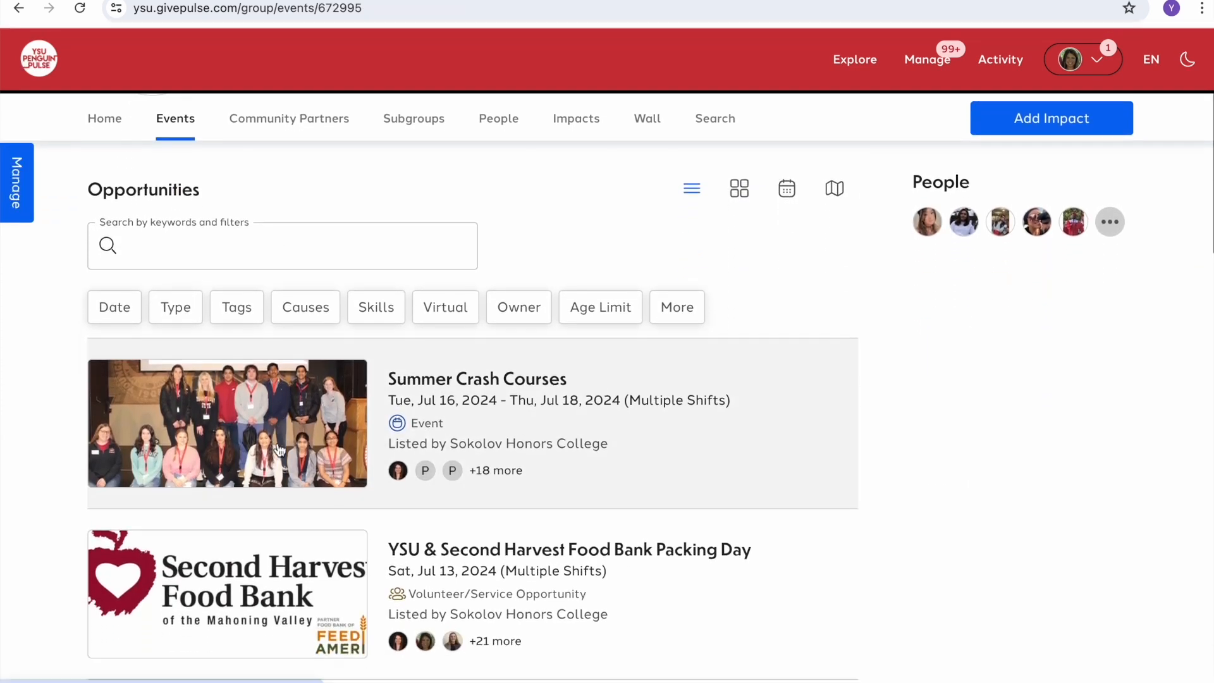
{"action": "scroll", "coordinate": [278, 451], "scroll_direction": "down", "scroll_amount": 2}
{"action": "left_click", "coordinate": [279, 451]}
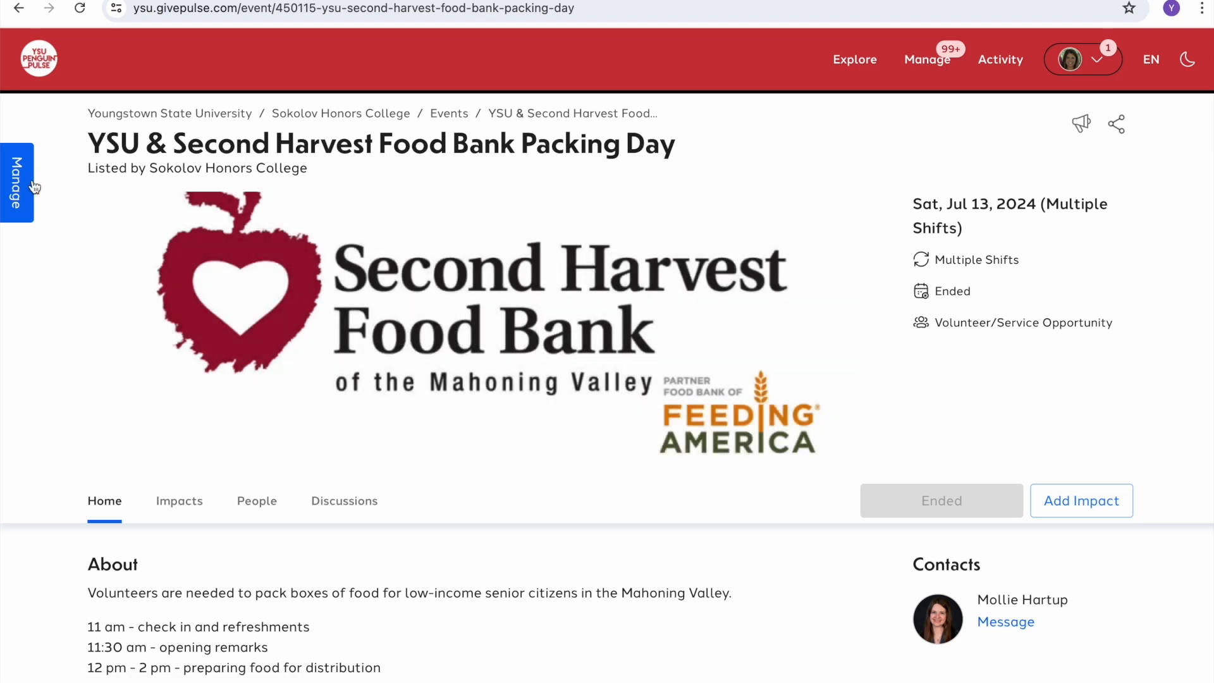
{"action": "left_click", "coordinate": [24, 186]}
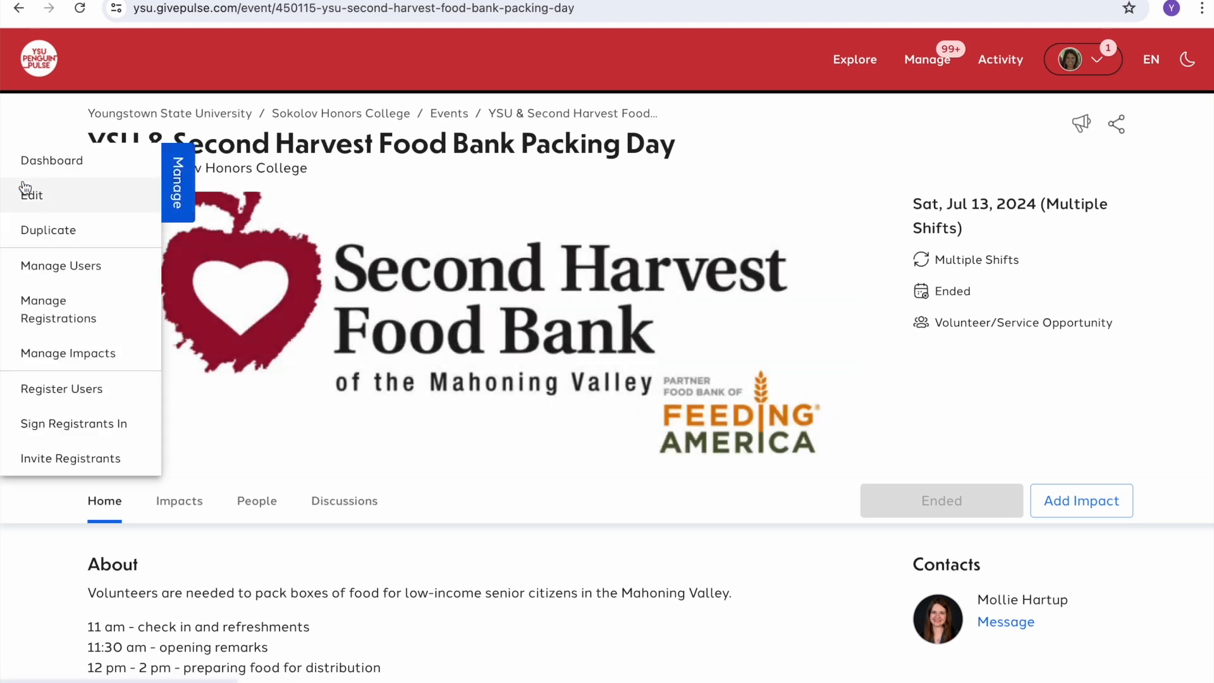